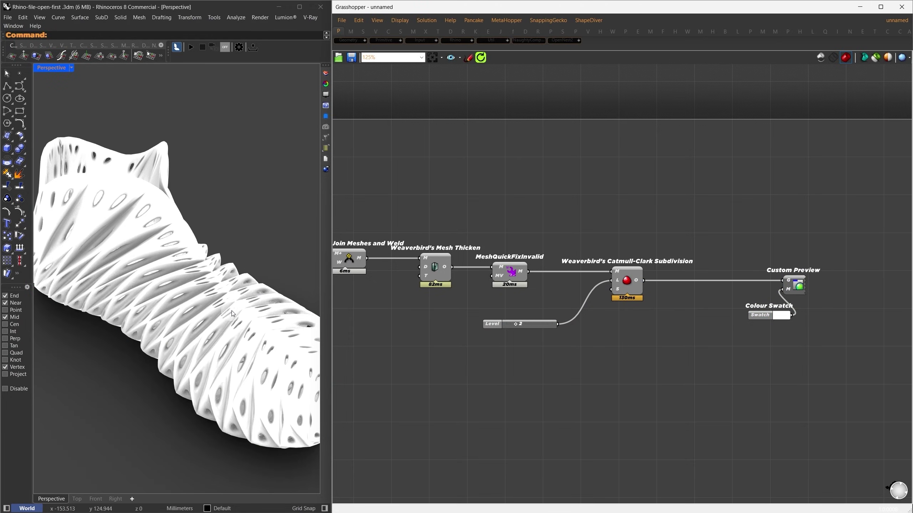
Examine the finished perforated shoe mesh from several angles and close up
{"action": "right_click_drag", "start_coordinate": [166, 298], "coordinate": [138, 299]}
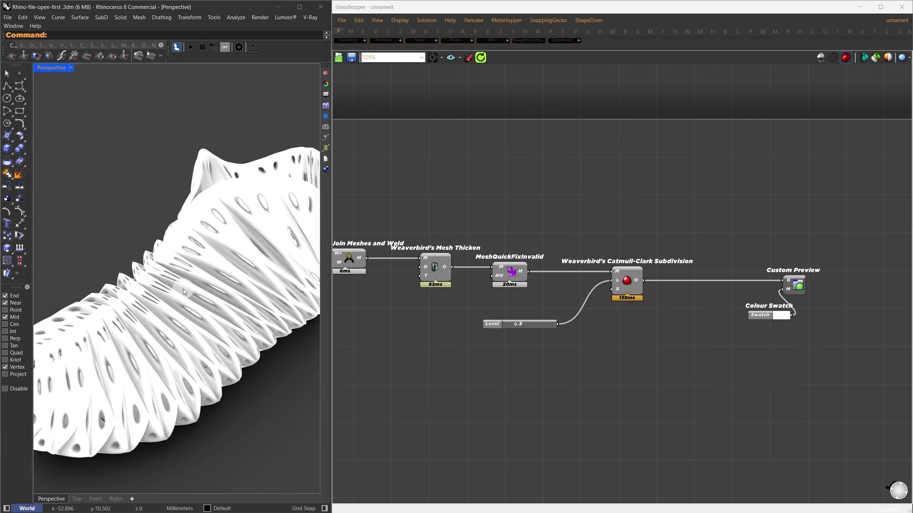
{"action": "scroll", "coordinate": [209, 292], "scroll_direction": "up", "scroll_amount": 5}
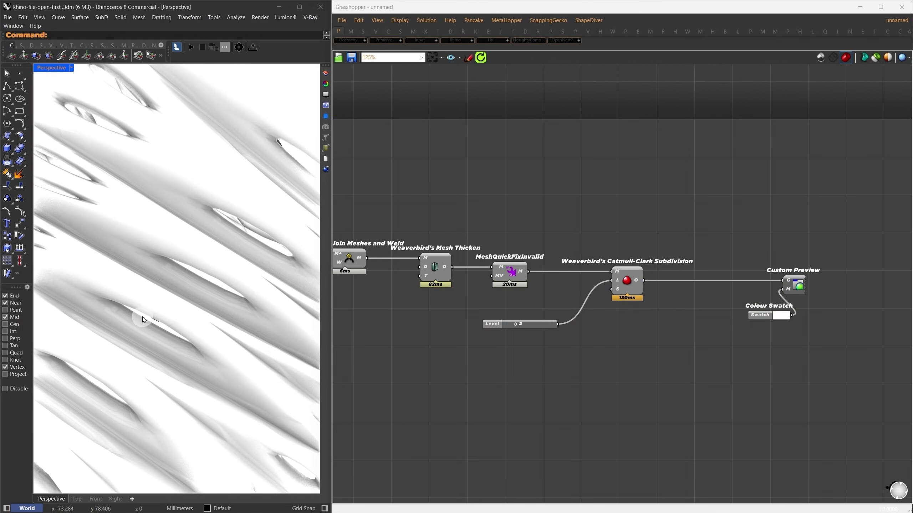
{"action": "scroll", "coordinate": [155, 333], "scroll_direction": "down", "scroll_amount": 8}
{"action": "right_click_drag", "start_coordinate": [155, 333], "coordinate": [202, 320]}
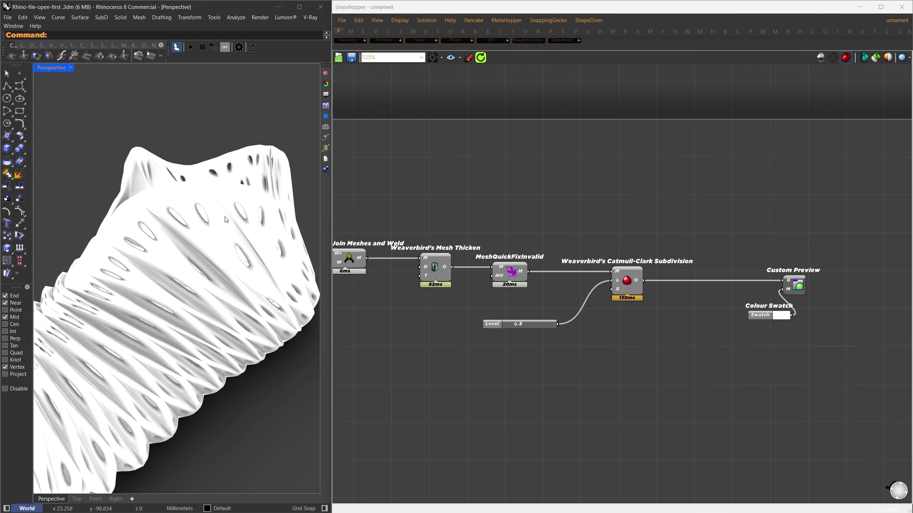
{"action": "scroll", "coordinate": [139, 293], "scroll_direction": "down", "scroll_amount": 4}
{"action": "scroll", "coordinate": [141, 295], "scroll_direction": "up", "scroll_amount": 3}
{"action": "right_click_drag", "start_coordinate": [123, 275], "coordinate": [236, 275]}
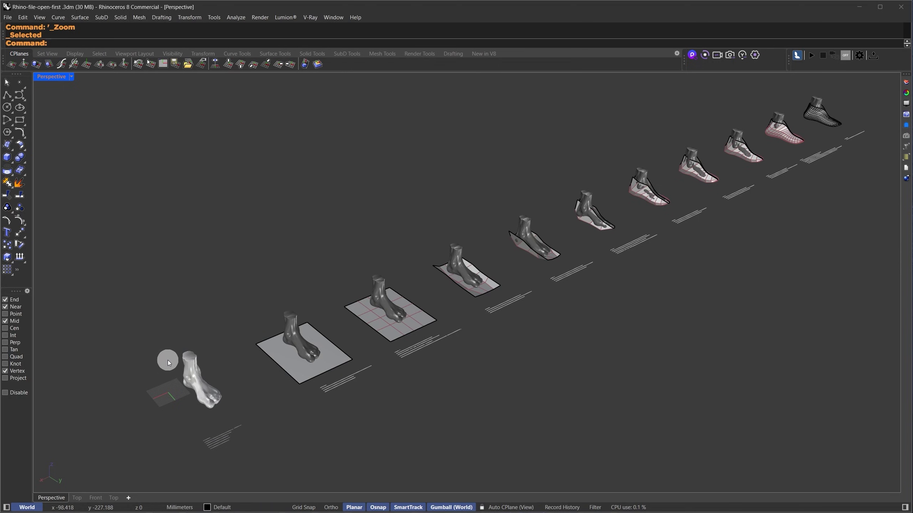
Create a rectangular SubD plane beneath the Step 1 foot scan, with XCount 1 and YCount 1
{"action": "type", "text": "z"}
{"action": "key", "text": "Return"}
{"action": "left_click_drag", "start_coordinate": [125, 334], "coordinate": [262, 468]}
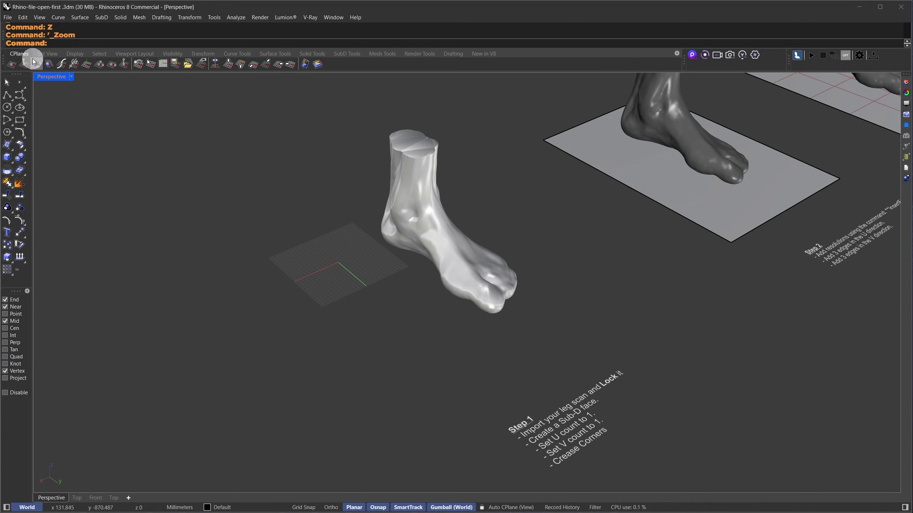
{"action": "left_click", "coordinate": [347, 54]}
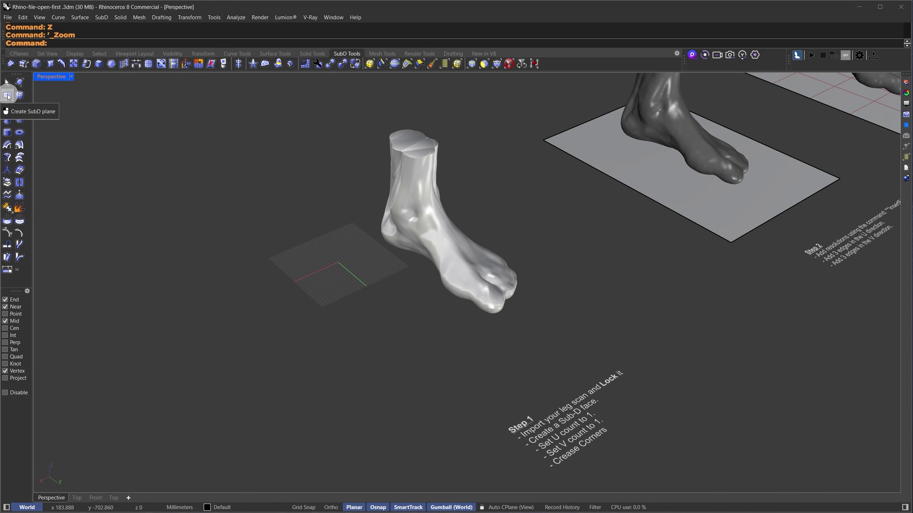
{"action": "left_click", "coordinate": [8, 96]}
{"action": "left_click", "coordinate": [268, 43]}
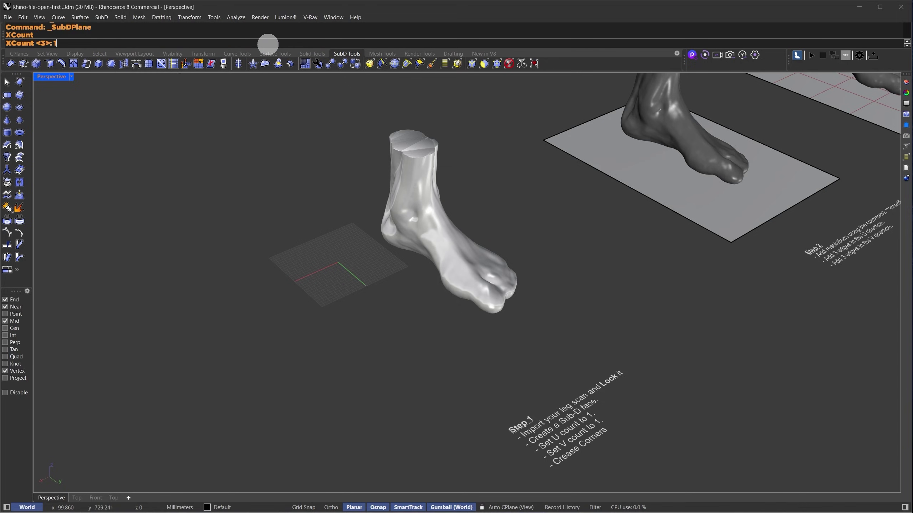
{"action": "type", "text": "1"}
{"action": "key", "text": "Return"}
{"action": "left_click", "coordinate": [307, 44]}
{"action": "type", "text": "1"}
{"action": "key", "text": "Return"}
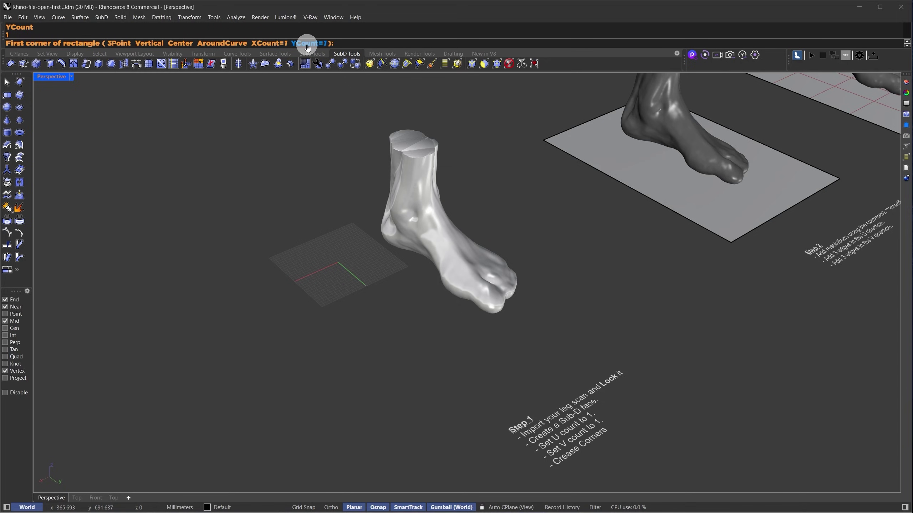
{"action": "left_click", "coordinate": [324, 233]}
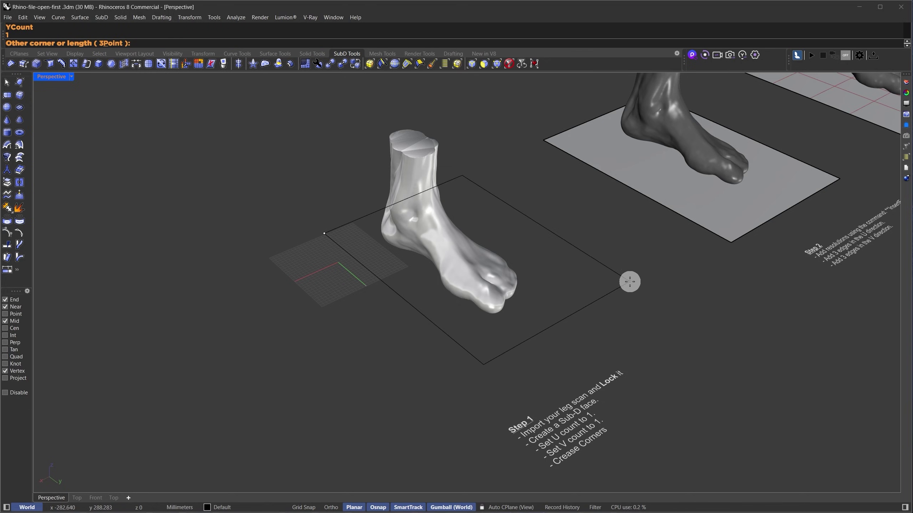
{"action": "left_click", "coordinate": [629, 282]}
Compare the smooth and flat SubD displays of the new plane, ending in flat display
{"action": "key", "text": "Tab"}
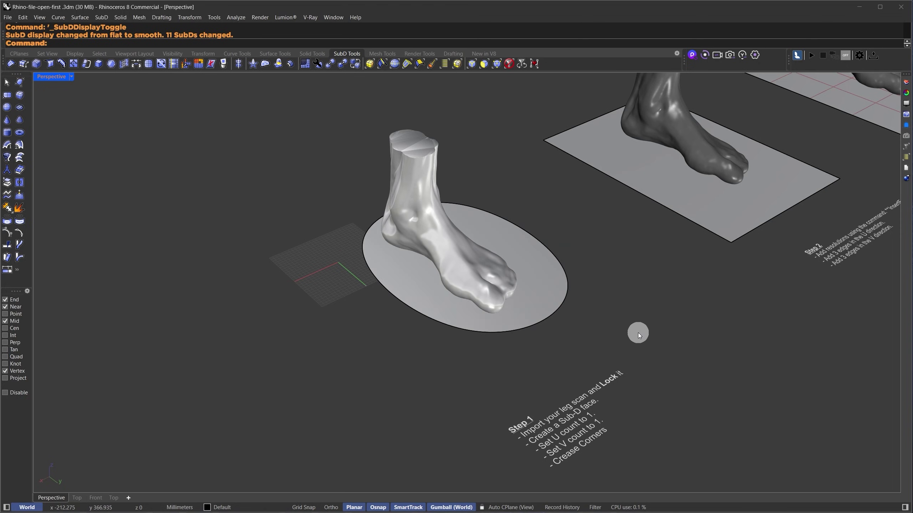
{"action": "key", "text": "Tab"}
{"action": "key", "text": "Tab"}
{"action": "key", "text": "Tab"}
{"action": "key", "text": "Tab"}
{"action": "key", "text": "Tab"}
{"action": "key", "text": "Tab"}
{"action": "key", "text": "Tab"}
{"action": "key", "text": "Tab"}
{"action": "key", "text": "Tab"}
{"action": "key", "text": "Tab"}
{"action": "key", "text": "Tab"}
Crease all four corner vertices of the SubD plane and check its shape in smooth display
{"action": "left_click_drag", "start_coordinate": [299, 212], "coordinate": [335, 258]}
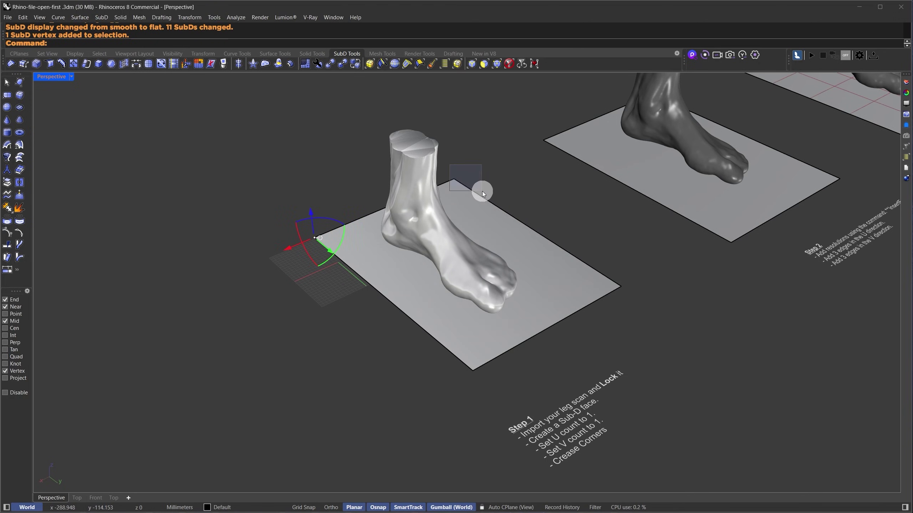
{"action": "left_click_drag", "start_coordinate": [482, 191], "coordinate": [482, 191], "text": "ctrl+shift"}
{"action": "left_click_drag", "start_coordinate": [598, 247], "coordinate": [642, 299], "text": "ctrl+shift"}
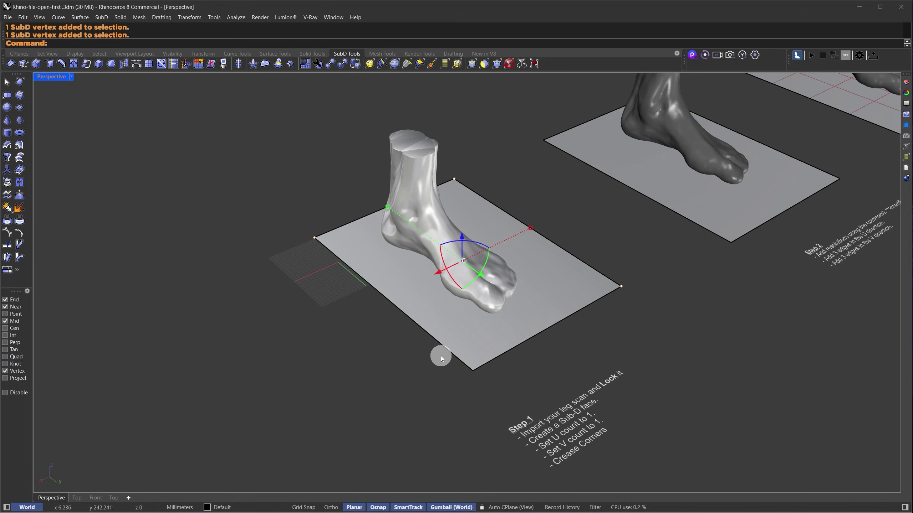
{"action": "left_click_drag", "start_coordinate": [430, 356], "coordinate": [516, 395]}
{"action": "type", "text": "Crease"}
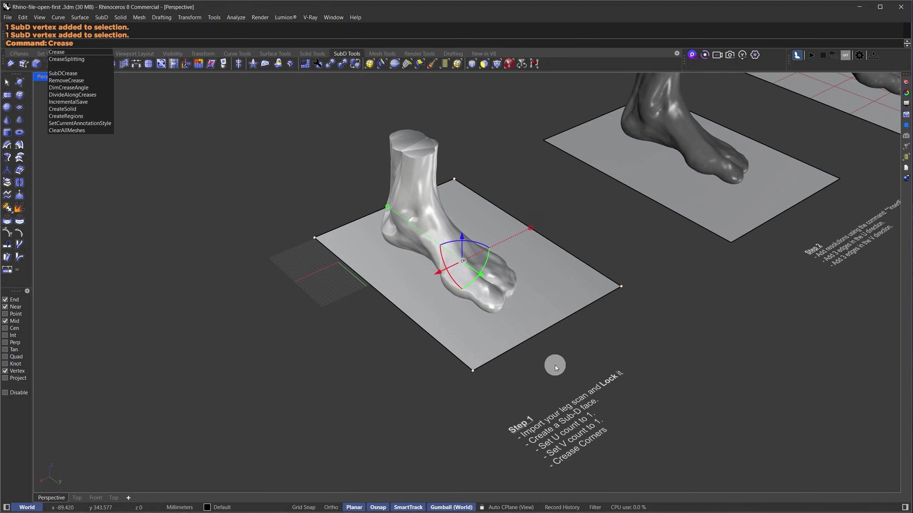
{"action": "key", "text": "Return"}
{"action": "key", "text": "Escape"}
{"action": "key", "text": "Tab"}
{"action": "key", "text": "Tab"}
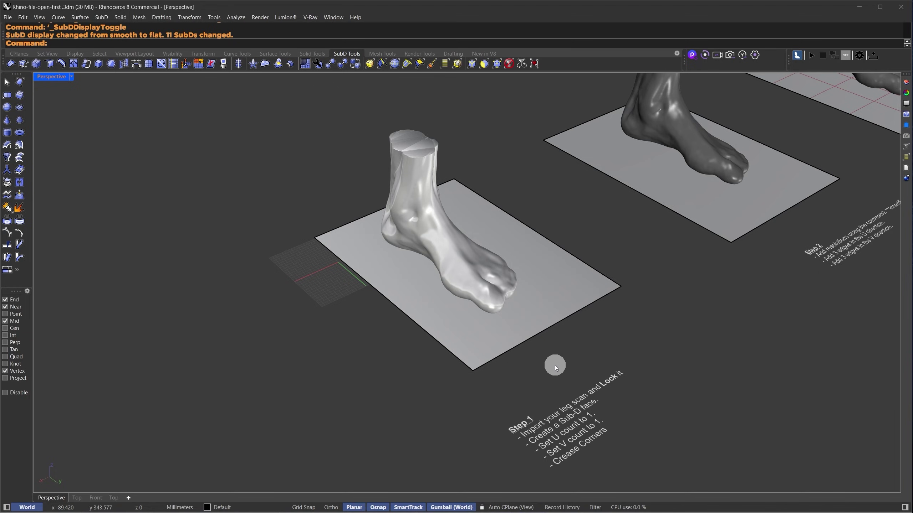
Lock the Step 1 foot scan mesh
{"action": "left_click", "coordinate": [464, 254]}
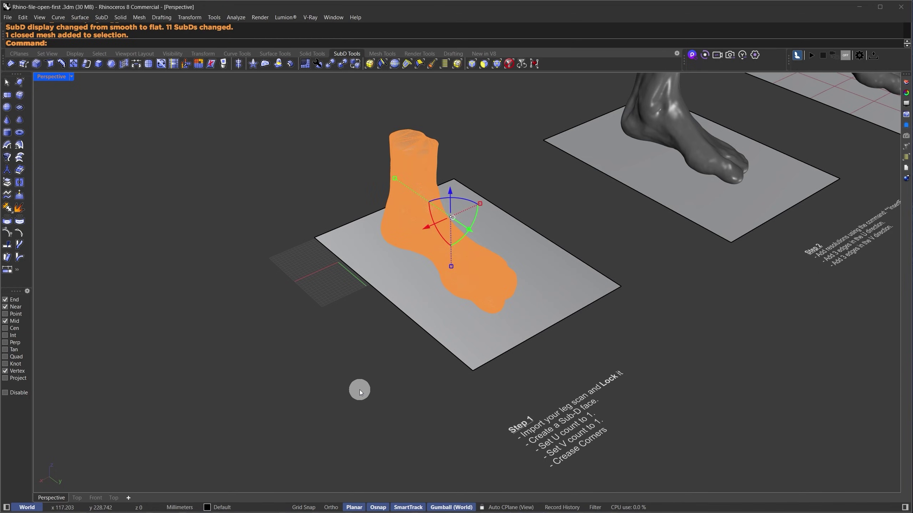
{"action": "type", "text": "Lock"}
{"action": "key", "text": "Return"}
Insert a lengthwise edge along the middle of the Step 2 SubD plane
{"action": "left_click", "coordinate": [769, 212]}
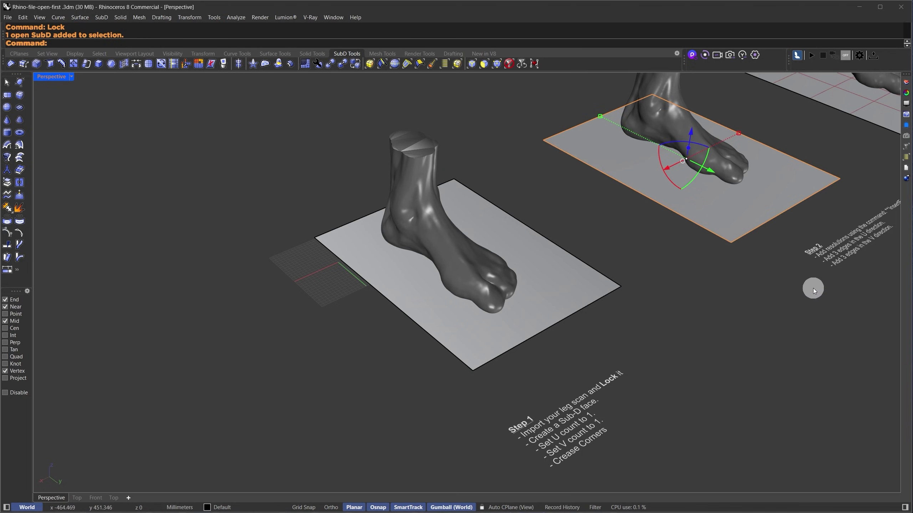
{"action": "left_click", "coordinate": [839, 250], "text": "shift"}
{"action": "type", "text": "zs"}
{"action": "key", "text": "Return"}
{"action": "left_click", "coordinate": [297, 381]}
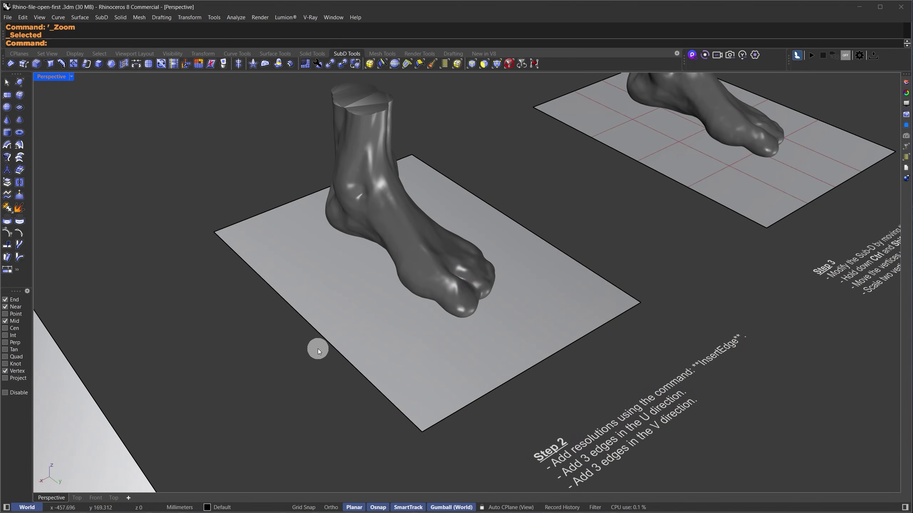
{"action": "left_click", "coordinate": [297, 314], "text": "ctrl+shift"}
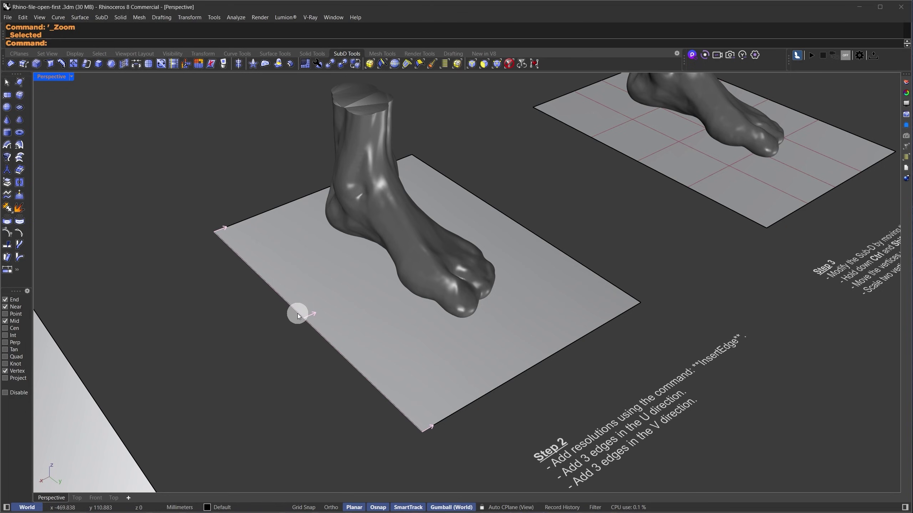
{"action": "left_click", "coordinate": [297, 314], "text": "ctrl+shift"}
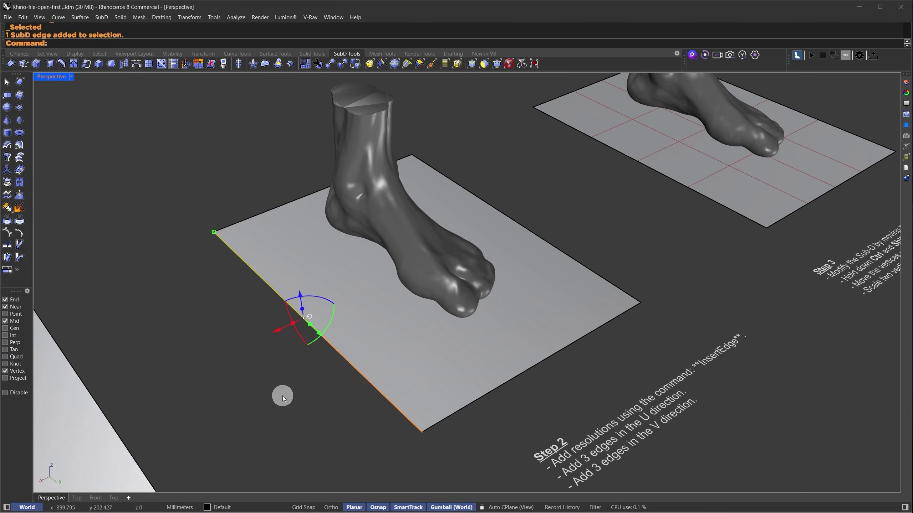
{"action": "type", "text": "InsertEdge"}
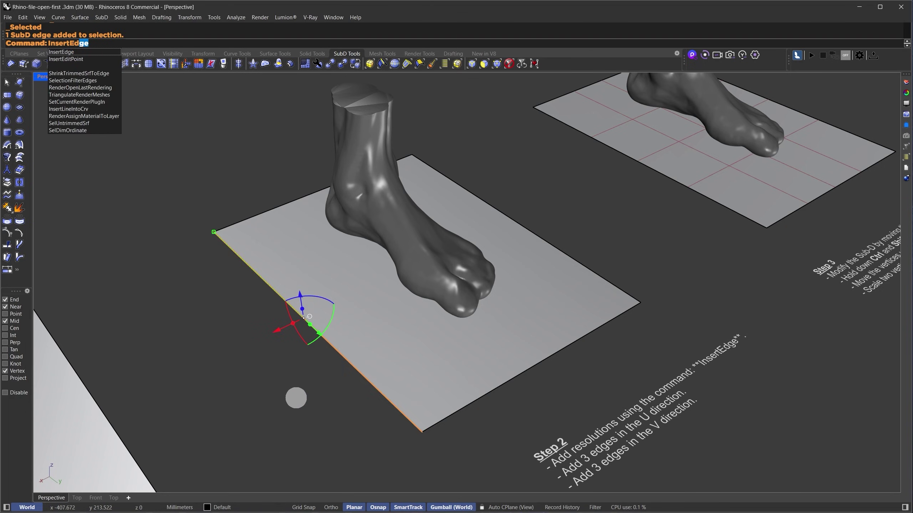
{"action": "key", "text": "Return"}
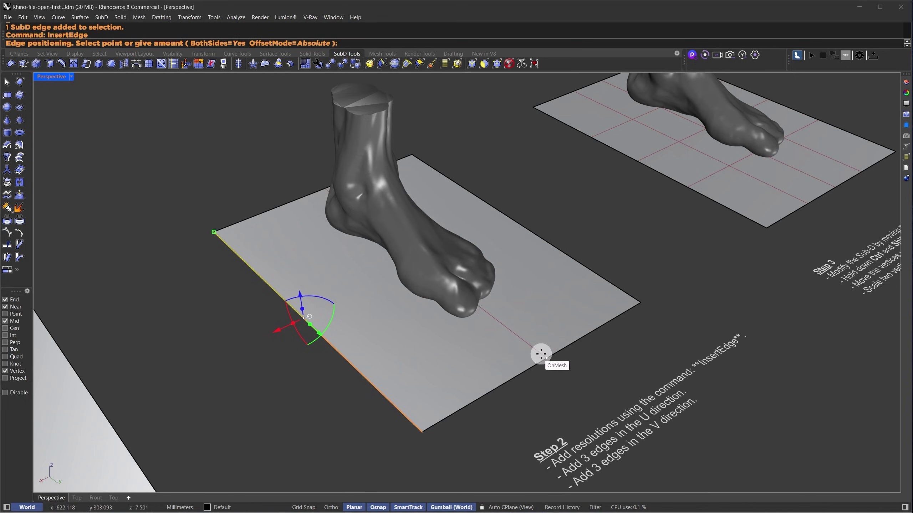
{"action": "left_click", "coordinate": [499, 359]}
Insert a parallel lengthwise edge on both sides of the Step 2 plane's middle edge, with BothSides set to Yes
{"action": "left_click", "coordinate": [519, 345], "text": "ctrl+shift"}
{"action": "key", "text": "Return"}
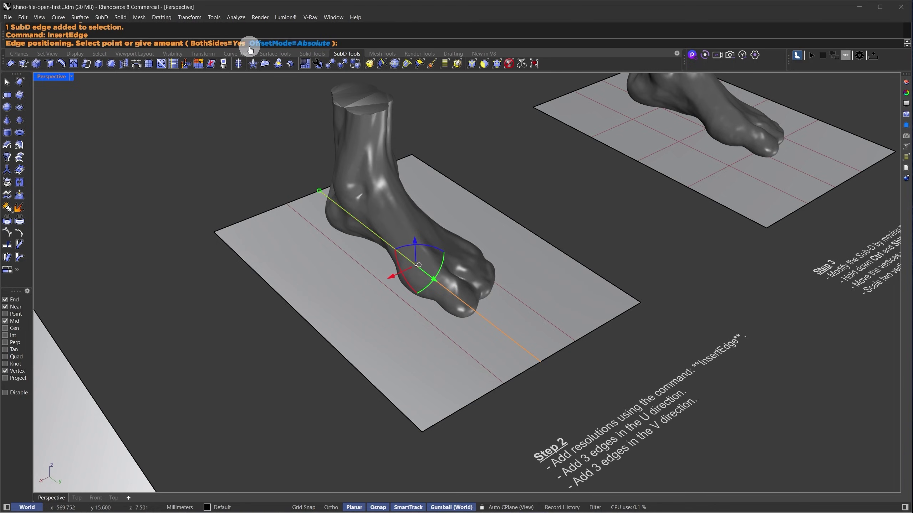
{"action": "left_click", "coordinate": [494, 385]}
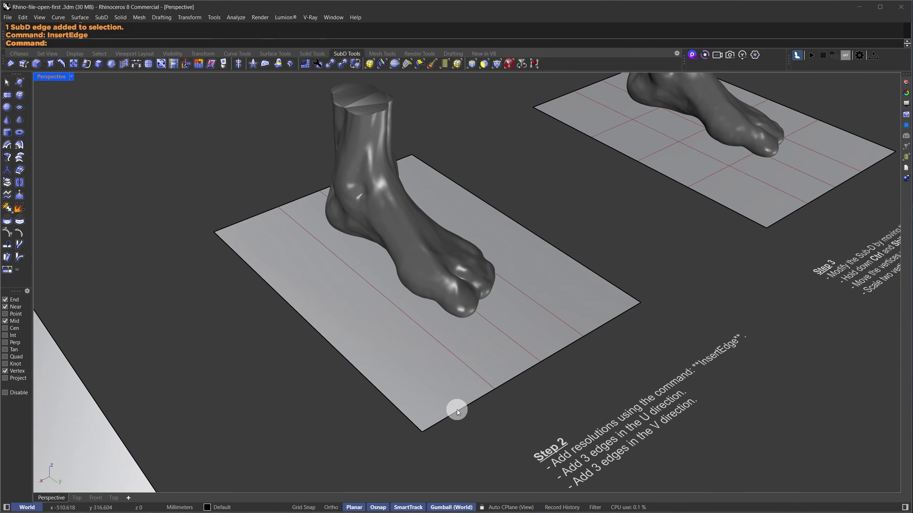
Insert a crosswise edge across the middle of the Step 2 plane, parallel to the four toe-end edges
{"action": "left_click", "coordinate": [456, 410], "text": "ctrl+shift"}
{"action": "left_click", "coordinate": [516, 375], "text": "ctrl+shift"}
{"action": "left_click", "coordinate": [567, 346], "text": "ctrl+shift"}
{"action": "left_click", "coordinate": [603, 322], "text": "ctrl+shift"}
{"action": "left_click", "coordinate": [603, 323], "text": "ctrl+shift"}
{"action": "left_click", "coordinate": [604, 325], "text": "ctrl+shift"}
{"action": "right_click", "coordinate": [590, 374]}
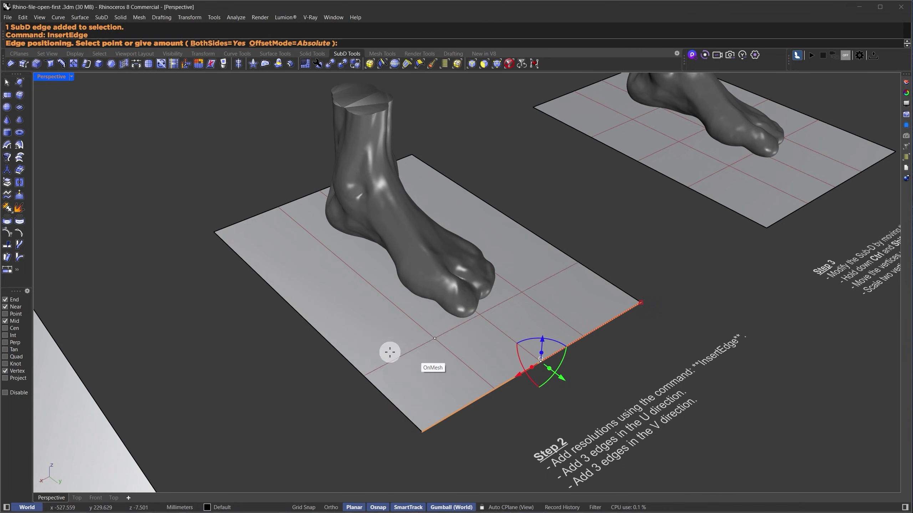
{"action": "left_click", "coordinate": [302, 320]}
Insert a crosswise edge on both sides of the Step 2 plane's middle crosswise edge loop
{"action": "left_click", "coordinate": [339, 304], "text": "ctrl+shift"}
{"action": "double_click", "coordinate": [339, 305], "text": "ctrl+shift"}
{"action": "key", "text": "Return"}
{"action": "left_click", "coordinate": [361, 370]}
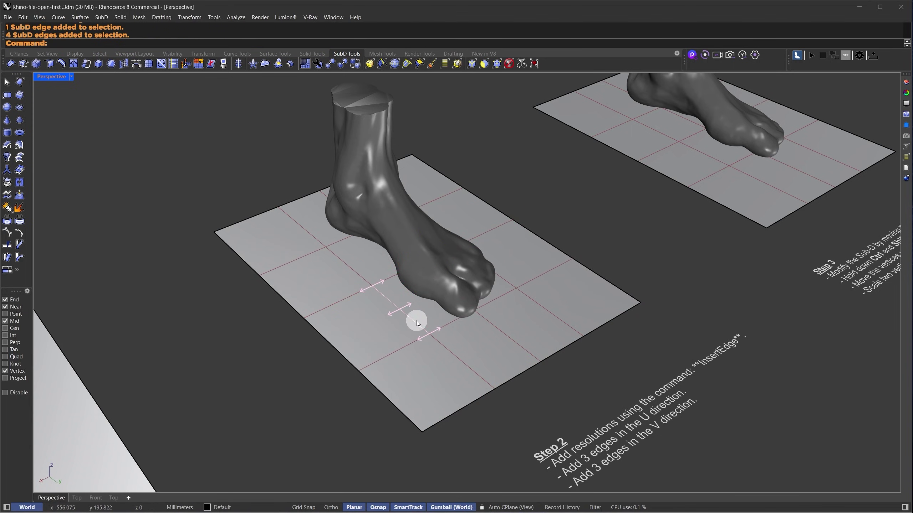
Move the Step 2 plane's lengthwise edge loop beside the big toe inward toward the middle edge
{"action": "double_click", "coordinate": [416, 321], "text": "ctrl+shift"}
{"action": "left_click_drag", "start_coordinate": [345, 299], "coordinate": [375, 291]}
{"action": "left_click", "coordinate": [620, 356]}
Raise the three intermediate boundary vertices on each long side of the Step 3 SubD plane
{"action": "left_click_drag", "start_coordinate": [815, 305], "coordinate": [744, 215]}
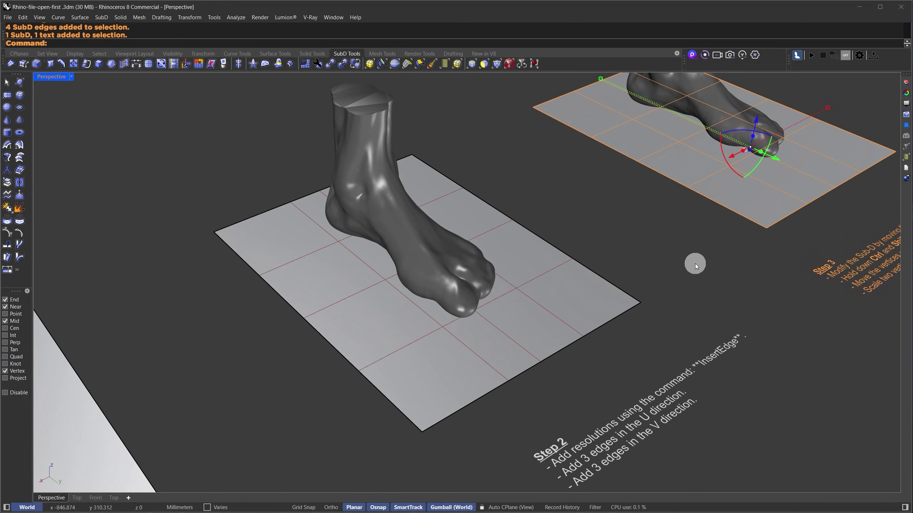
{"action": "type", "text": "zs"}
{"action": "key", "text": "Return"}
{"action": "key", "text": "Escape"}
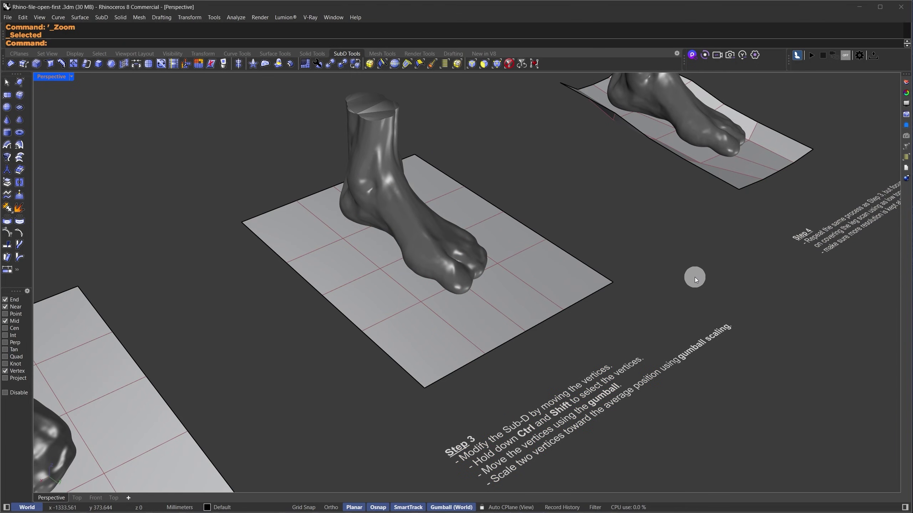
{"action": "left_click", "coordinate": [286, 263], "text": "ctrl+shift"}
{"action": "left_click", "coordinate": [323, 295], "text": "ctrl+shift"}
{"action": "left_click", "coordinate": [362, 331], "text": "ctrl+shift"}
{"action": "left_click", "coordinate": [546, 239], "text": "ctrl+shift"}
{"action": "left_click", "coordinate": [504, 212], "text": "ctrl+shift"}
{"action": "left_click", "coordinate": [463, 187], "text": "ctrl+shift"}
{"action": "left_click_drag", "start_coordinate": [417, 225], "coordinate": [419, 203]}
Scale the six raised side vertices of the Step 3 SubD inward across the foot's width
{"action": "type", "text": "zs"}
{"action": "key", "text": "Return"}
{"action": "right_click_drag", "start_coordinate": [434, 239], "coordinate": [436, 267], "text": "ctrl"}
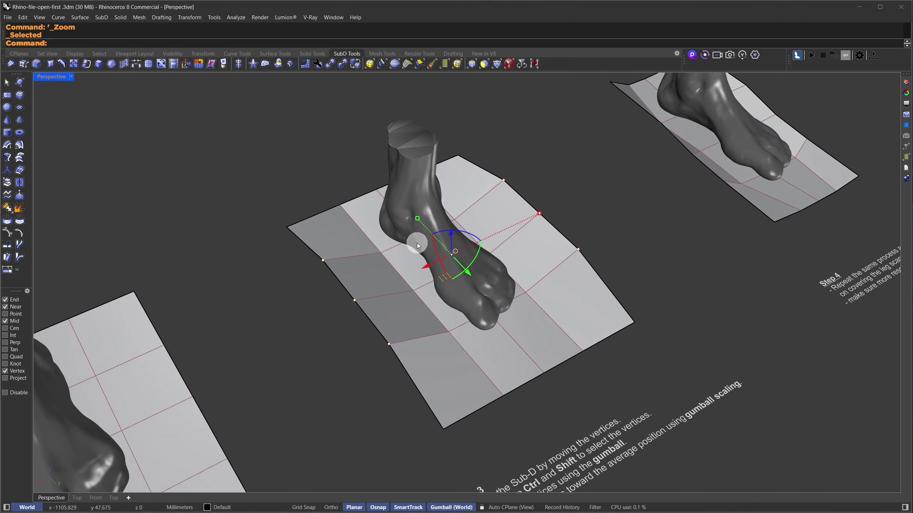
{"action": "left_click_drag", "start_coordinate": [538, 212], "coordinate": [498, 223]}
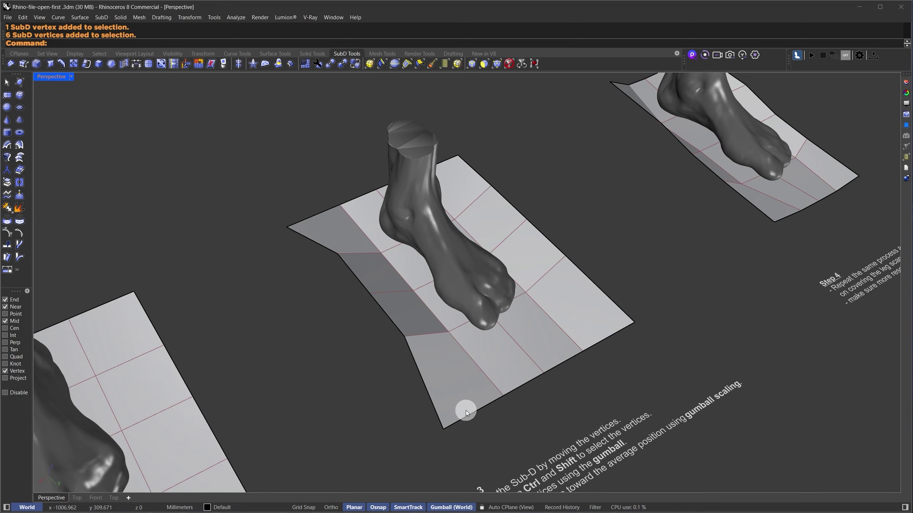
Narrow the Step 3 SubD around the foot by scaling its toe-end, heel-end and forefoot crosswise edges inward
{"action": "left_click", "coordinate": [467, 412], "text": "ctrl+shift"}
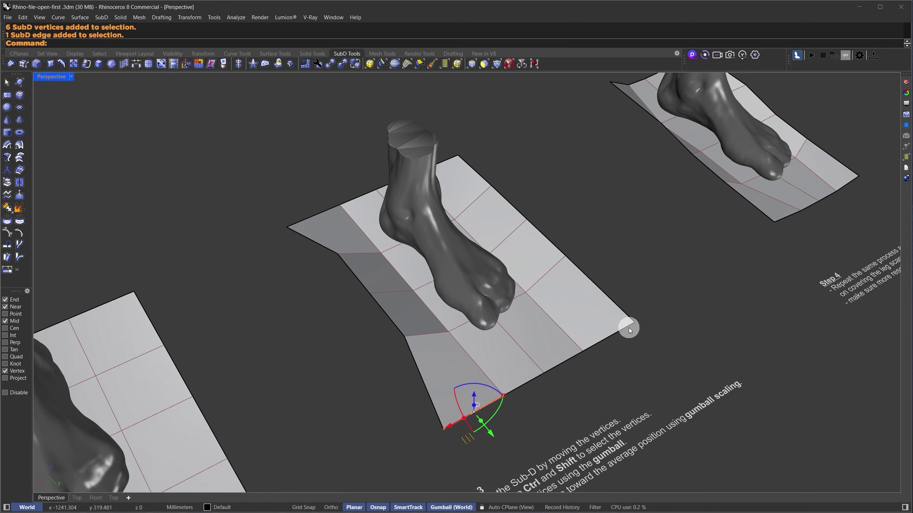
{"action": "left_click", "coordinate": [619, 333], "text": "ctrl+shift"}
{"action": "left_click", "coordinate": [576, 355], "text": "ctrl+shift"}
{"action": "left_click_drag", "start_coordinate": [634, 323], "coordinate": [596, 339]}
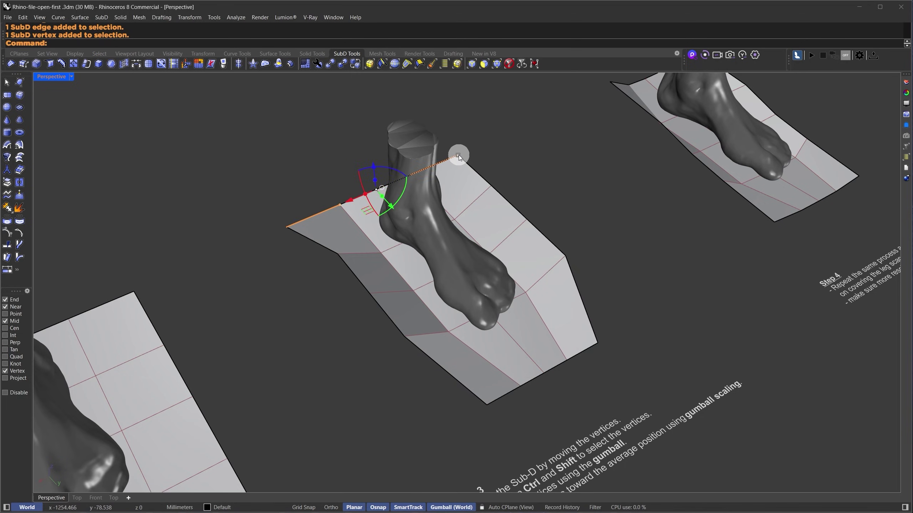
{"action": "left_click_drag", "start_coordinate": [458, 156], "coordinate": [420, 169]}
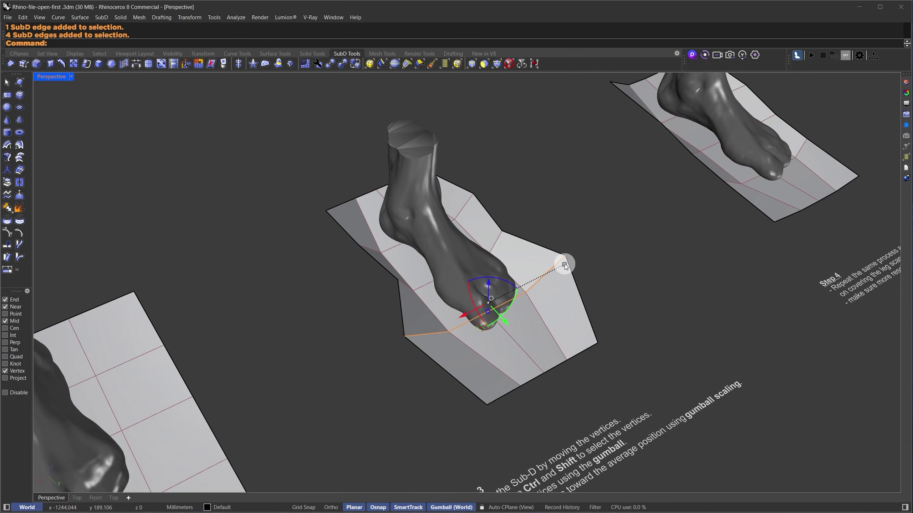
{"action": "left_click_drag", "start_coordinate": [565, 264], "coordinate": [544, 273]}
Raise the lengthwise boundary edges on both sides of the Step 4 SubD and pull its two heel-end corner vertices inward
{"action": "left_click_drag", "start_coordinate": [891, 201], "coordinate": [695, 258]}
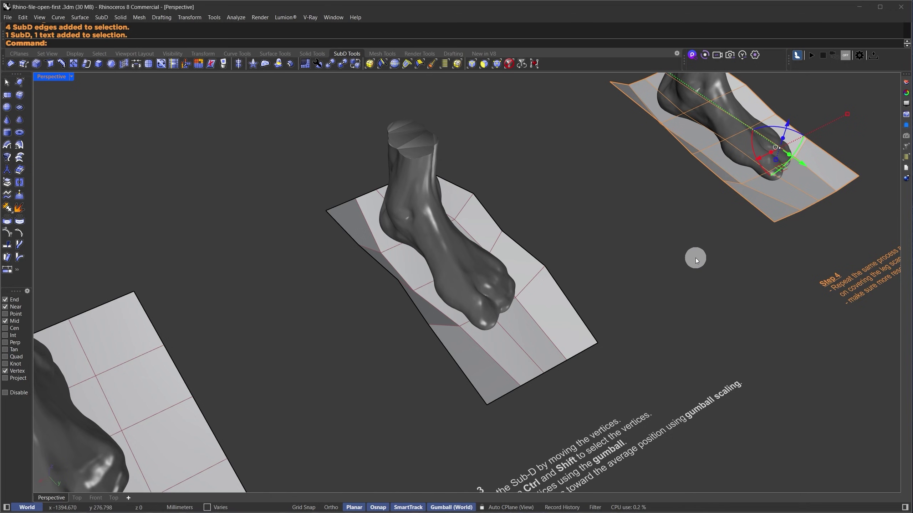
{"action": "type", "text": "zs"}
{"action": "key", "text": "Return"}
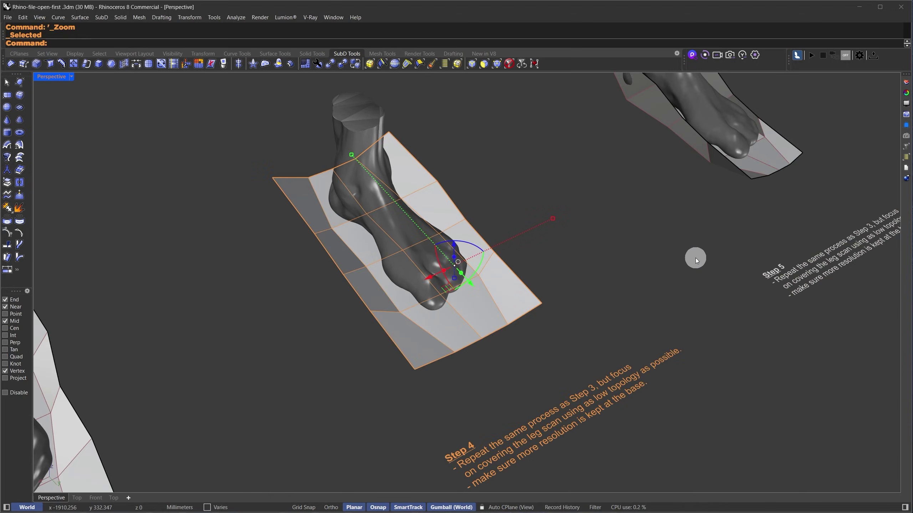
{"action": "left_click", "coordinate": [695, 258]}
{"action": "left_click", "coordinate": [337, 260], "text": "ctrl+shift"}
{"action": "left_click", "coordinate": [451, 203], "text": "ctrl+shift"}
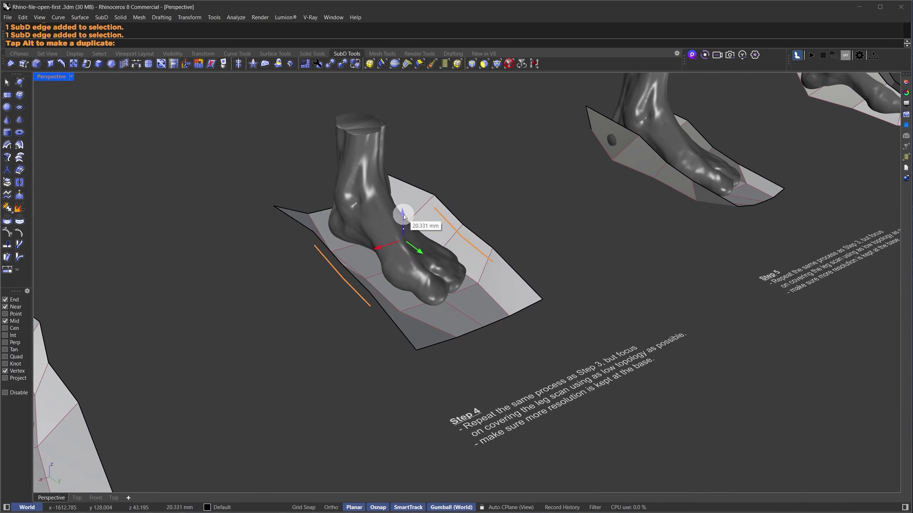
{"action": "left_click_drag", "start_coordinate": [404, 214], "coordinate": [544, 194]}
{"action": "left_click", "coordinate": [544, 194]}
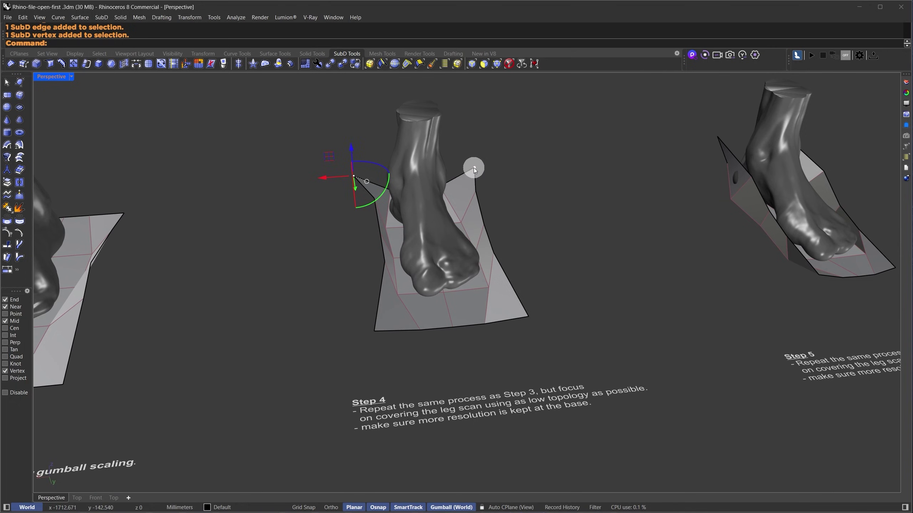
{"action": "left_click_drag", "start_coordinate": [474, 168], "coordinate": [452, 171]}
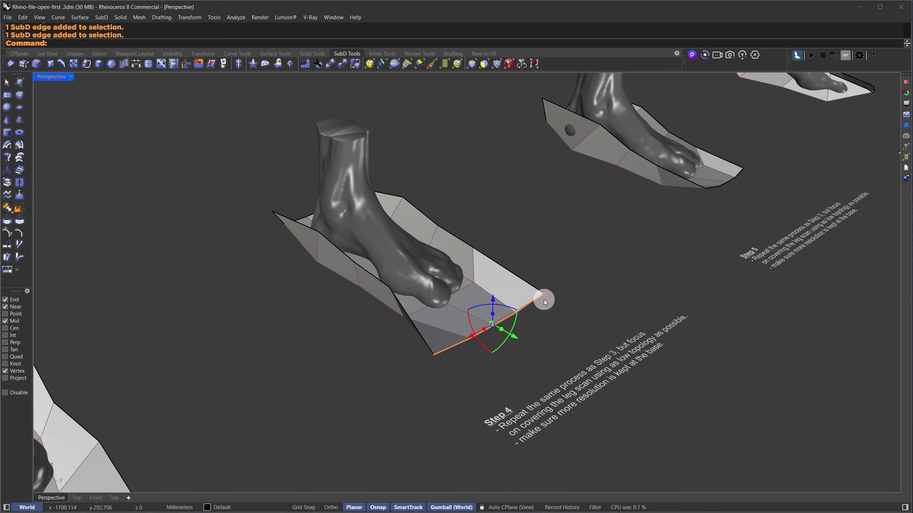
Scale the upper side edges of the Step 5 SubD inward across the foot's width and raise them
{"action": "left_click", "coordinate": [407, 389]}
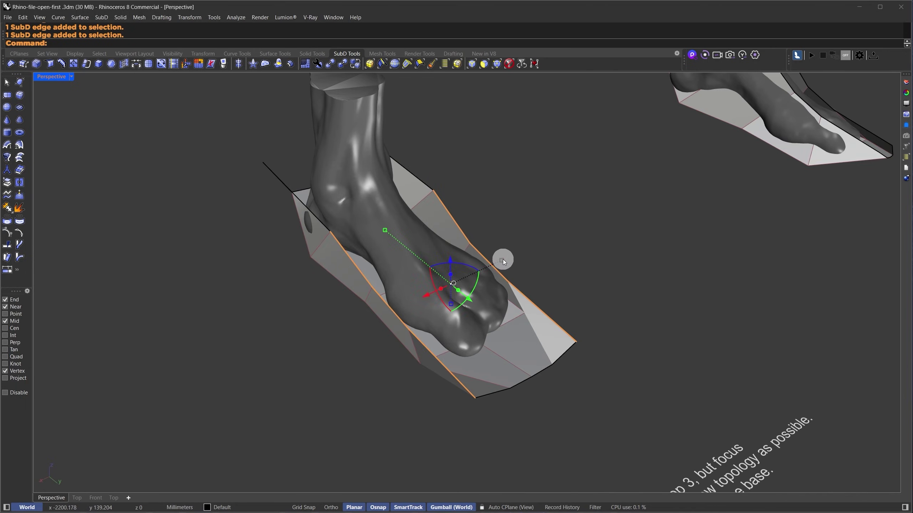
{"action": "left_click_drag", "start_coordinate": [503, 259], "coordinate": [471, 269]}
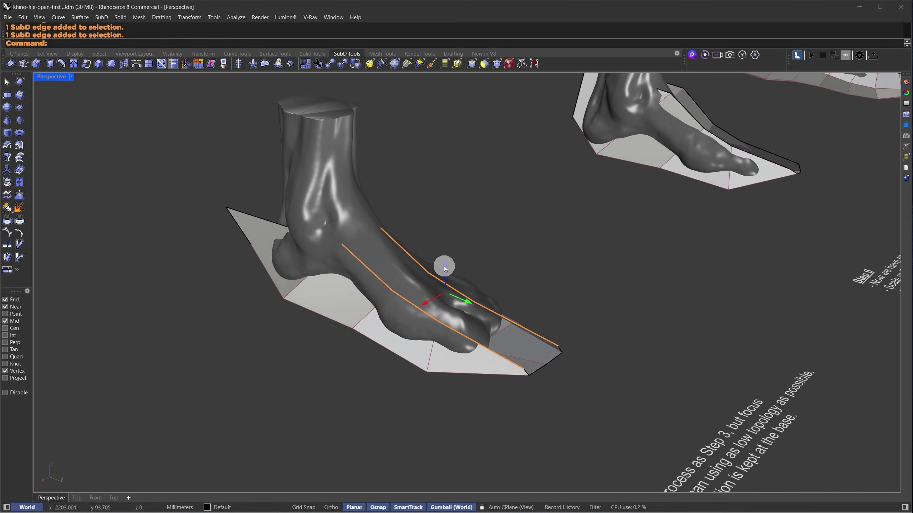
{"action": "mouse_move", "coordinate": [444, 265]}
{"action": "left_mouse_down"}
{"action": "mouse_move", "coordinate": [447, 244]}
{"action": "mouse_move", "coordinate": [459, 242]}
{"action": "mouse_move", "coordinate": [452, 266]}
{"action": "left_mouse_up"}
Scale the two upper heel vertices of the Step 5 SubD inward, and narrow its bottom heel edges
{"action": "right_click_drag", "start_coordinate": [177, 258], "coordinate": [267, 238]}
{"action": "left_click_drag", "start_coordinate": [111, 283], "coordinate": [168, 358], "text": "ctrl+shift"}
{"action": "right_click_drag", "start_coordinate": [168, 358], "coordinate": [217, 345]}
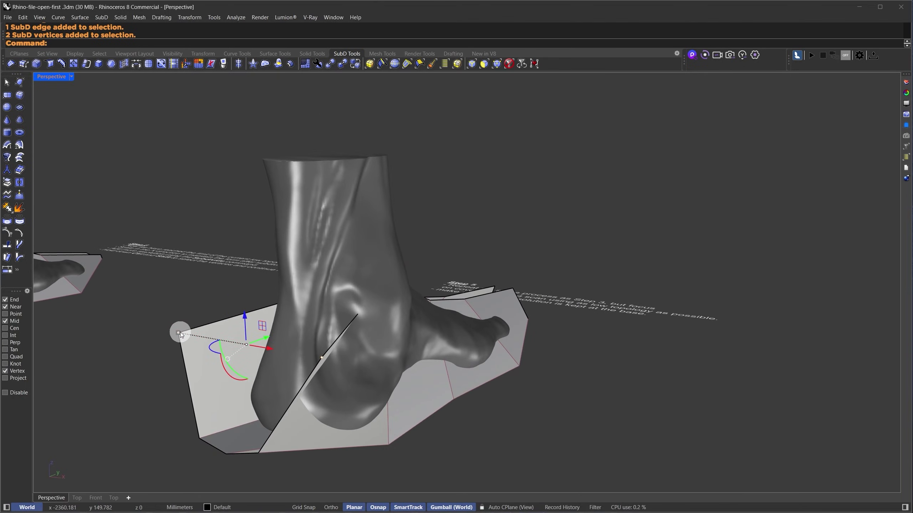
{"action": "left_click_drag", "start_coordinate": [180, 333], "coordinate": [232, 347]}
{"action": "left_click_drag", "start_coordinate": [158, 426], "coordinate": [278, 471], "text": "ctrl+shift"}
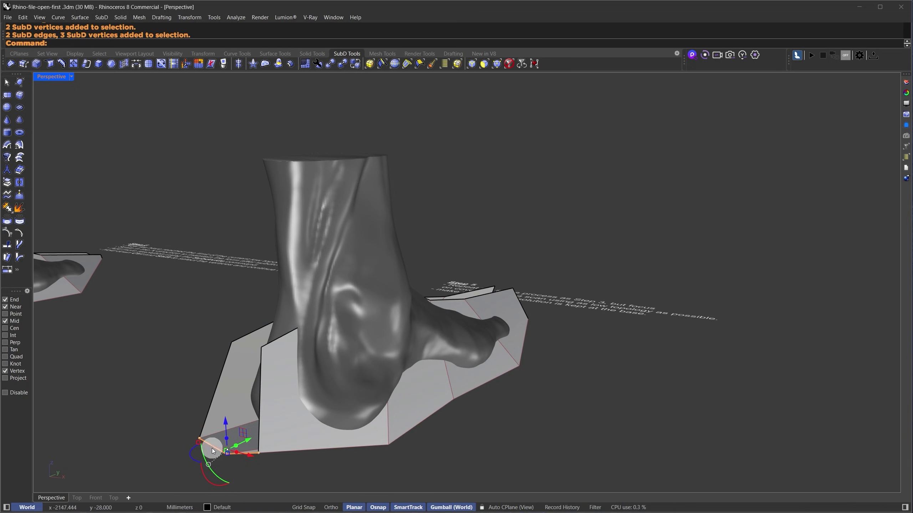
{"action": "left_click_drag", "start_coordinate": [226, 452], "coordinate": [219, 448]}
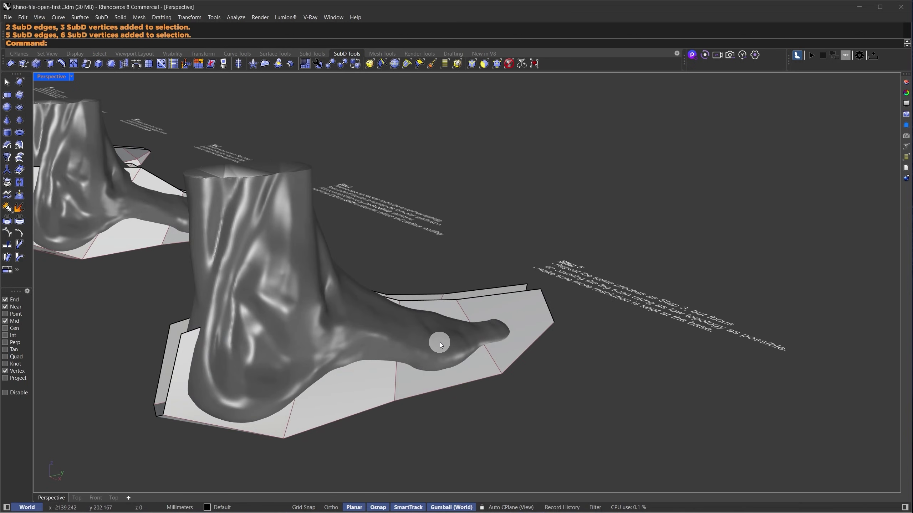
Widen the Step 6 SubD by scaling it in the X direction
{"action": "right_click_drag", "start_coordinate": [440, 342], "coordinate": [383, 343]}
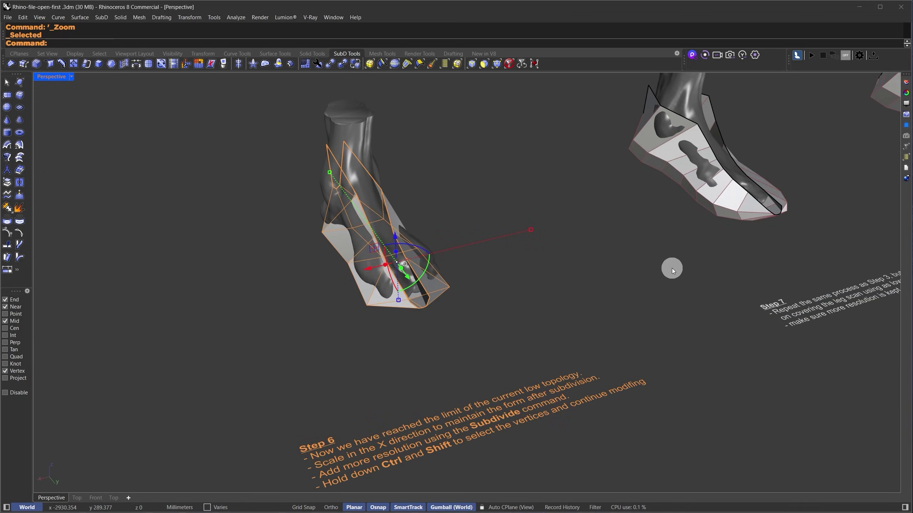
{"action": "left_click", "coordinate": [568, 313]}
{"action": "right_click_drag", "start_coordinate": [567, 314], "coordinate": [319, 250]}
{"action": "left_click", "coordinate": [342, 215]}
{"action": "left_click", "coordinate": [339, 208]}
{"action": "right_click_drag", "start_coordinate": [353, 148], "coordinate": [325, 245], "text": "shift"}
{"action": "left_click_drag", "start_coordinate": [462, 275], "coordinate": [482, 279]}
Subdivide the widened Step 6 SubD once to add resolution
{"action": "type", "text": "SubDiv"}
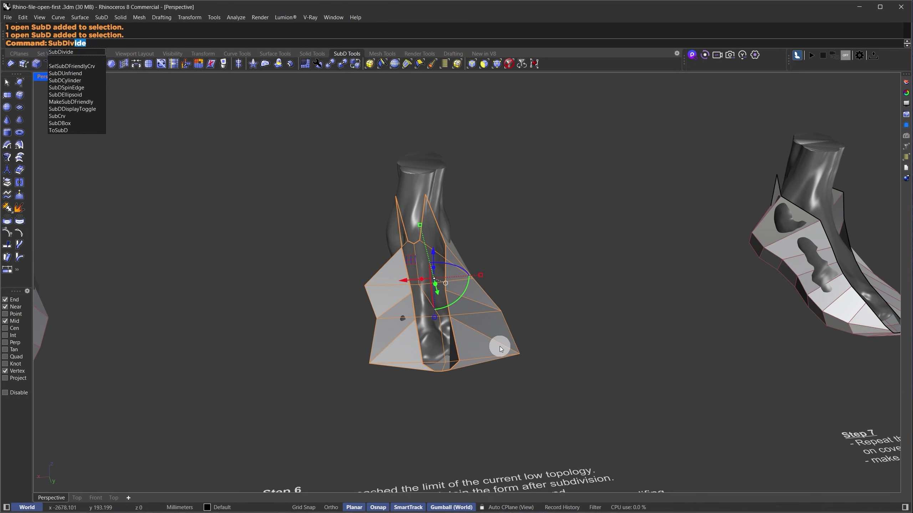
{"action": "type", "text": "ide"}
{"action": "key", "text": "Return"}
{"action": "left_click", "coordinate": [352, 309]}
Scale the two topmost heel vertices of the subdivided Step 6 SubD and the vertex pair below them inward
{"action": "right_click_drag", "start_coordinate": [342, 292], "coordinate": [488, 283]}
{"action": "left_click", "coordinate": [485, 279], "text": "ctrl+shift"}
{"action": "left_click", "coordinate": [432, 263], "text": "ctrl+shift"}
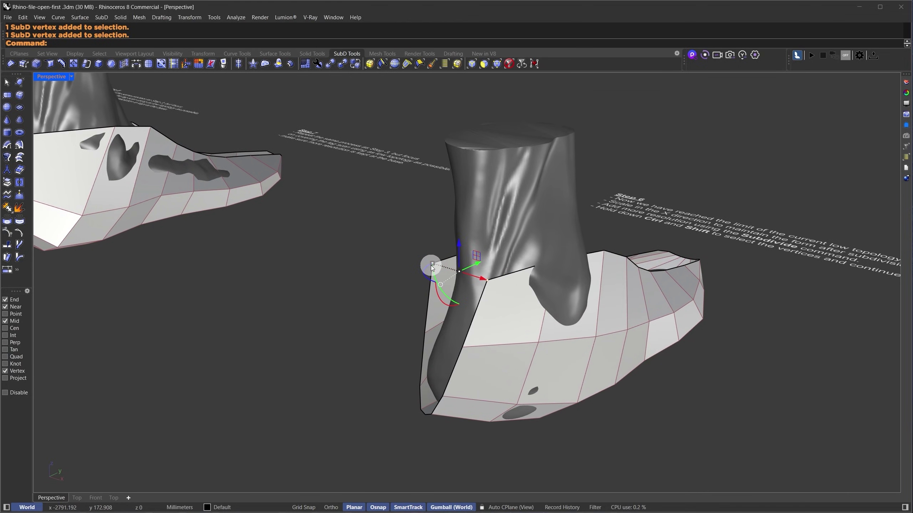
{"action": "left_click_drag", "start_coordinate": [428, 261], "coordinate": [446, 272]}
{"action": "left_click_drag", "start_coordinate": [414, 334], "coordinate": [478, 356], "text": "ctrl+shift"}
{"action": "left_click_drag", "start_coordinate": [429, 329], "coordinate": [439, 332]}
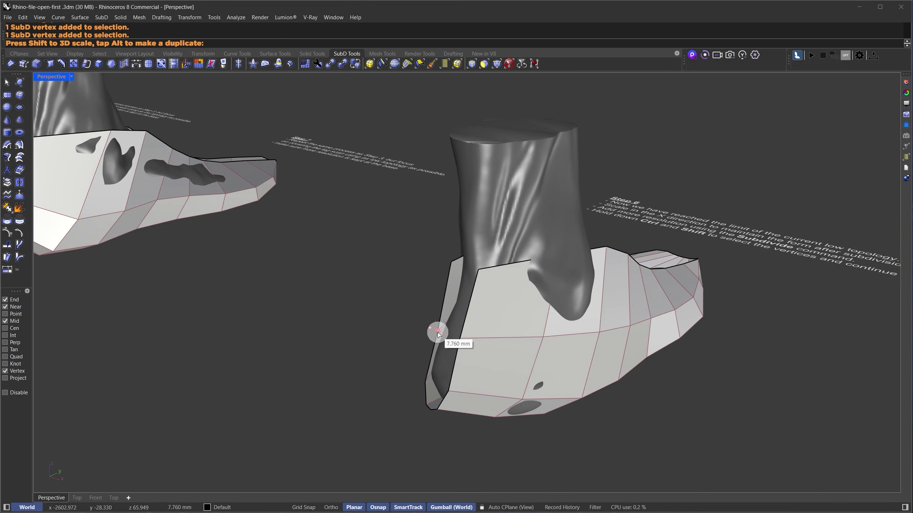
{"action": "left_click", "coordinate": [376, 403]}
Slide the lengthwise edge below the ankle and the midfoot edge on the Step 6 SubD's side down toward the sole
{"action": "right_click_drag", "start_coordinate": [571, 312], "coordinate": [469, 325]}
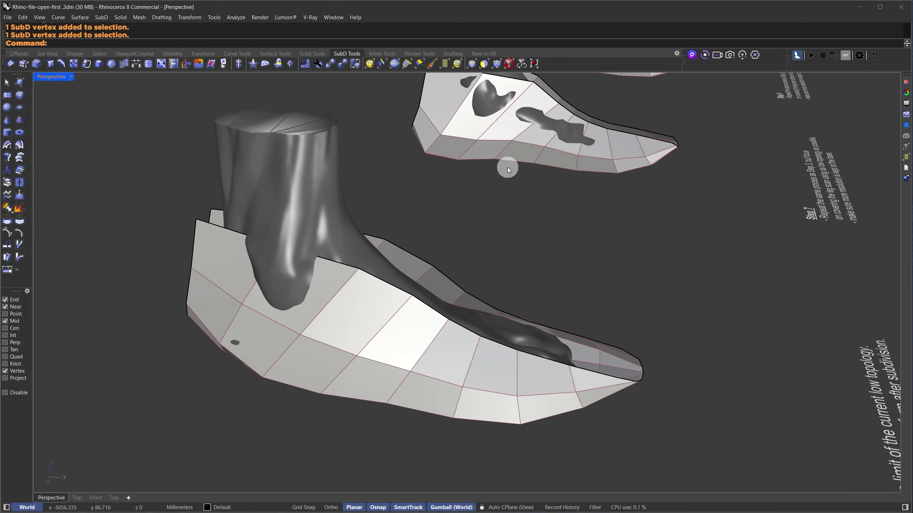
{"action": "left_click", "coordinate": [271, 322]}
{"action": "type", "text": "slide"}
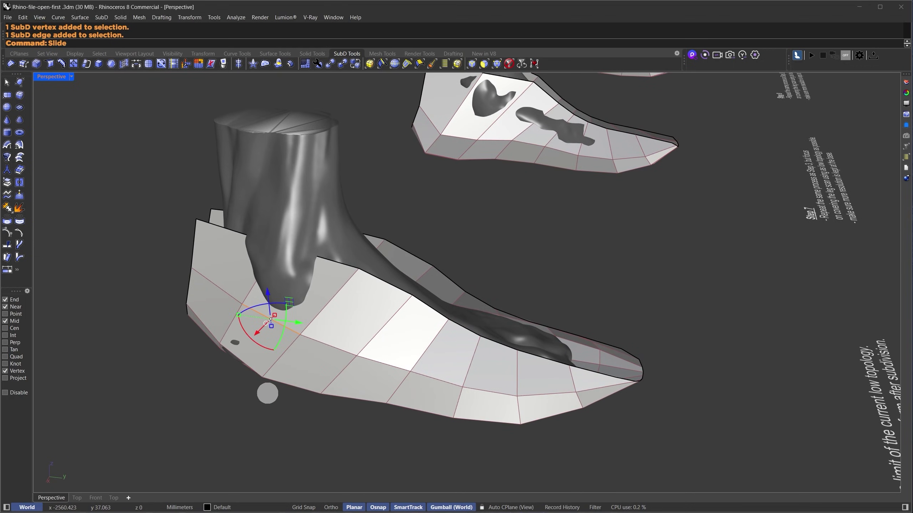
{"action": "key", "text": "Return"}
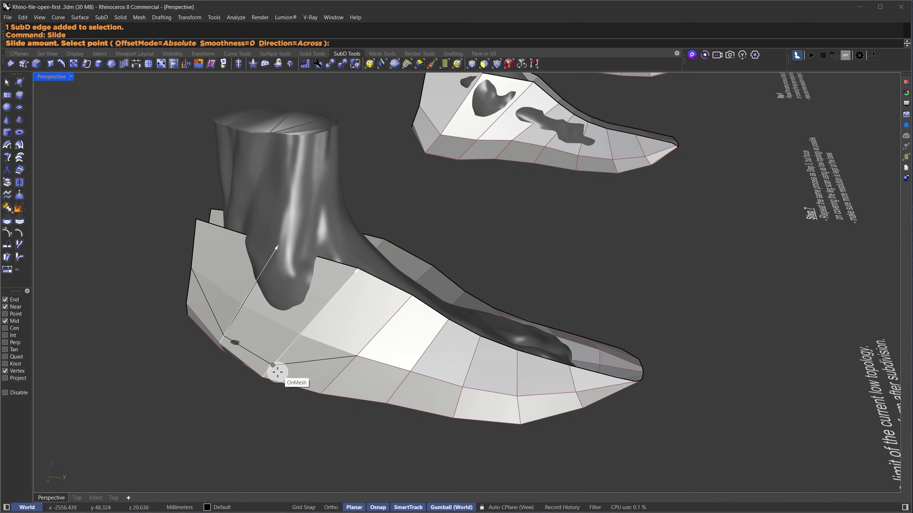
{"action": "left_click", "coordinate": [290, 357]}
{"action": "left_click", "coordinate": [378, 362]}
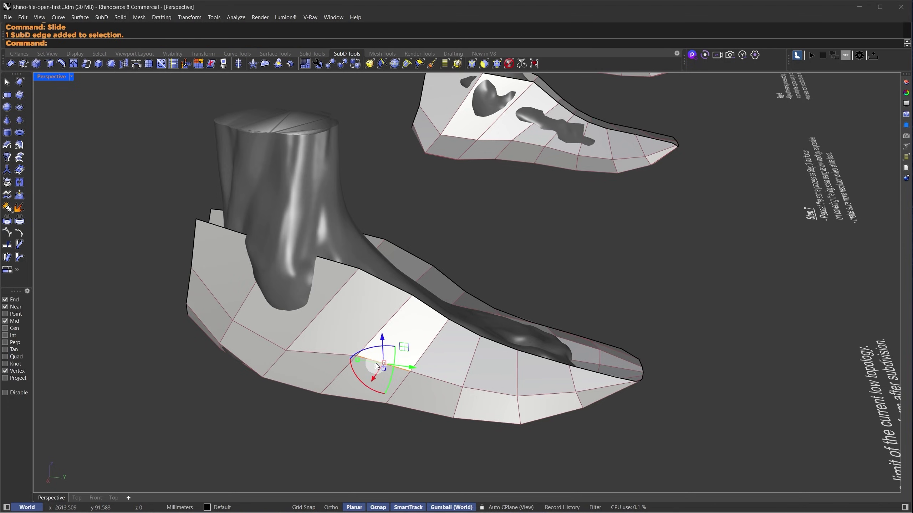
{"action": "key", "text": "Return"}
{"action": "left_click", "coordinate": [355, 380]}
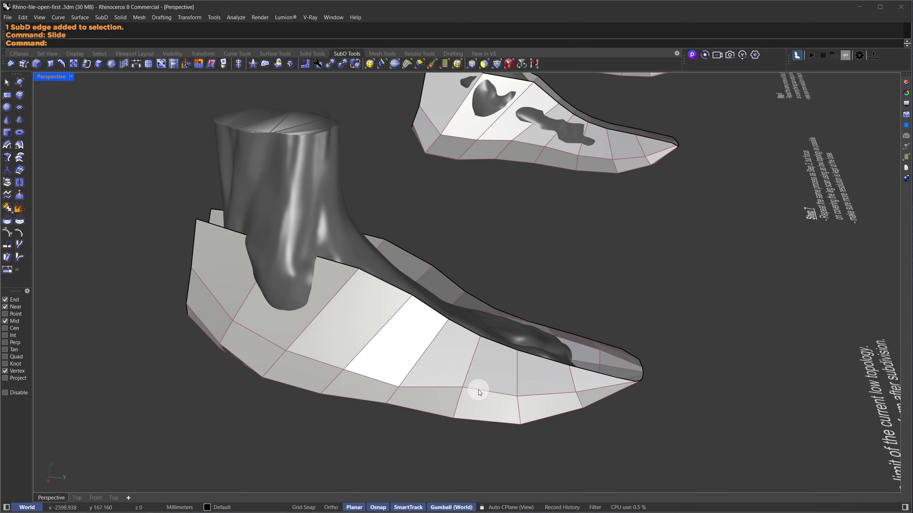
Slide the side vertex near the forefoot down toward the sole with the slide direction set to Along
{"action": "left_click", "coordinate": [463, 388]}
{"action": "key", "text": "Return"}
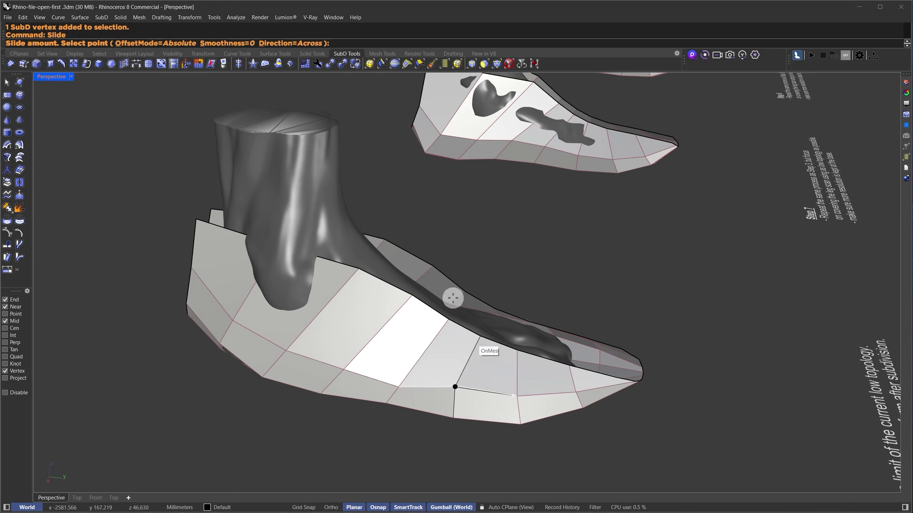
{"action": "left_click", "coordinate": [296, 44]}
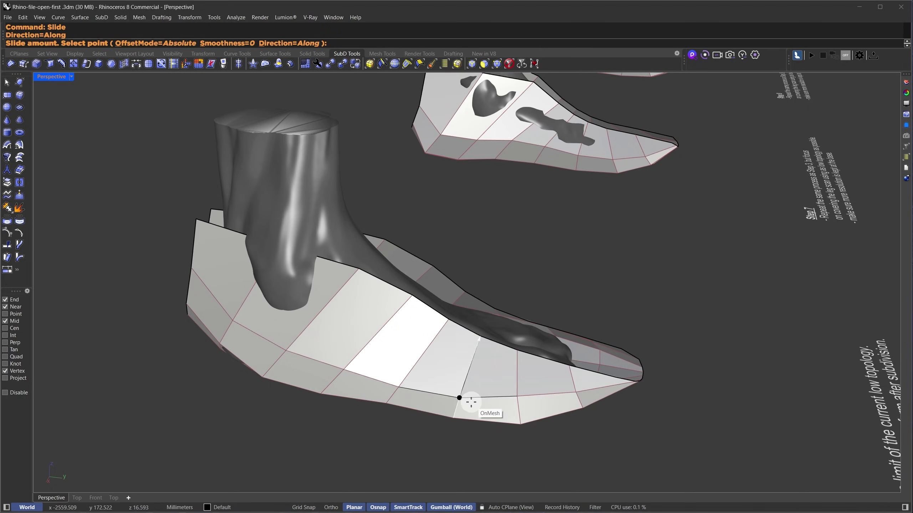
{"action": "left_click", "coordinate": [465, 401]}
Raise two parts of the shoe SubD vertically, one after the other
{"action": "right_click_drag", "start_coordinate": [322, 255], "coordinate": [346, 245]}
{"action": "left_click", "coordinate": [417, 245], "text": "ctrl+shift"}
{"action": "left_click_drag", "start_coordinate": [416, 219], "coordinate": [416, 202]}
{"action": "left_click", "coordinate": [390, 230], "text": "ctrl+shift"}
{"action": "left_click_drag", "start_coordinate": [372, 206], "coordinate": [372, 200]}
{"action": "right_click_drag", "start_coordinate": [503, 212], "coordinate": [334, 230]}
Shift a selected edge loop of the shoe SubD sideways to fit it around the foot scan
{"action": "left_click", "coordinate": [413, 247], "text": "ctrl+shift"}
{"action": "right_click_drag", "start_coordinate": [287, 334], "coordinate": [354, 350]}
{"action": "right_click_drag", "start_coordinate": [324, 395], "coordinate": [364, 354]}
{"action": "left_click", "coordinate": [365, 338], "text": "ctrl+shift"}
{"action": "double_click", "coordinate": [368, 355], "text": "ctrl+shift"}
{"action": "left_click_drag", "start_coordinate": [435, 366], "coordinate": [418, 367]}
Lower a group of selected vertices on the shoe SubD
{"action": "right_click_drag", "start_coordinate": [359, 388], "coordinate": [520, 384]}
{"action": "left_click_drag", "start_coordinate": [311, 356], "coordinate": [372, 363], "text": "ctrl+shift"}
{"action": "left_click_drag", "start_coordinate": [341, 343], "coordinate": [339, 352]}
{"action": "right_click_drag", "start_coordinate": [406, 345], "coordinate": [453, 355]}
Subdivide the shoe SubD of the following stage once for a finer topology
{"action": "type", "text": "zs"}
{"action": "key", "text": "Return"}
{"action": "right_click_drag", "start_coordinate": [398, 267], "coordinate": [423, 273]}
{"action": "left_click", "coordinate": [422, 312]}
{"action": "type", "text": "Subdivide"}
{"action": "key", "text": "Return"}
{"action": "key", "text": "Escape"}
Shift the lengthwise edge loop outward on the side of the finer SubD where the foot scan protrudes
{"action": "right_click_drag", "start_coordinate": [422, 312], "coordinate": [463, 305]}
{"action": "scroll", "coordinate": [431, 309], "scroll_direction": "up", "scroll_amount": 5}
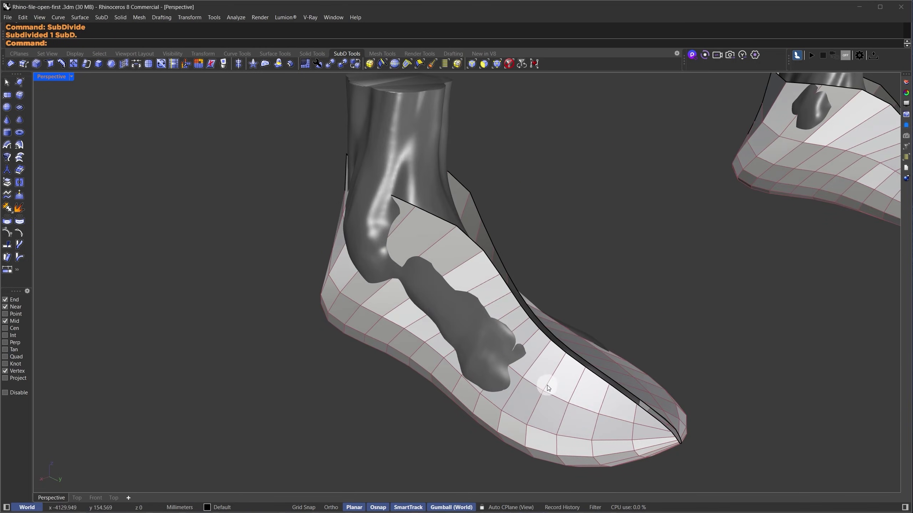
{"action": "right_click_drag", "start_coordinate": [573, 406], "coordinate": [607, 399]}
{"action": "left_click", "coordinate": [607, 381], "text": "ctrl+shift"}
{"action": "left_click", "coordinate": [286, 245], "text": "ctrl+shift"}
{"action": "double_click", "coordinate": [551, 369], "text": "ctrl+shift"}
{"action": "right_click_drag", "start_coordinate": [551, 369], "coordinate": [449, 352]}
{"action": "left_click_drag", "start_coordinate": [431, 318], "coordinate": [421, 321]}
Shift the lengthwise edge loop on the opposite side of the shoe SubD outward over the protruding foot scan
{"action": "right_click_drag", "start_coordinate": [665, 359], "coordinate": [539, 395]}
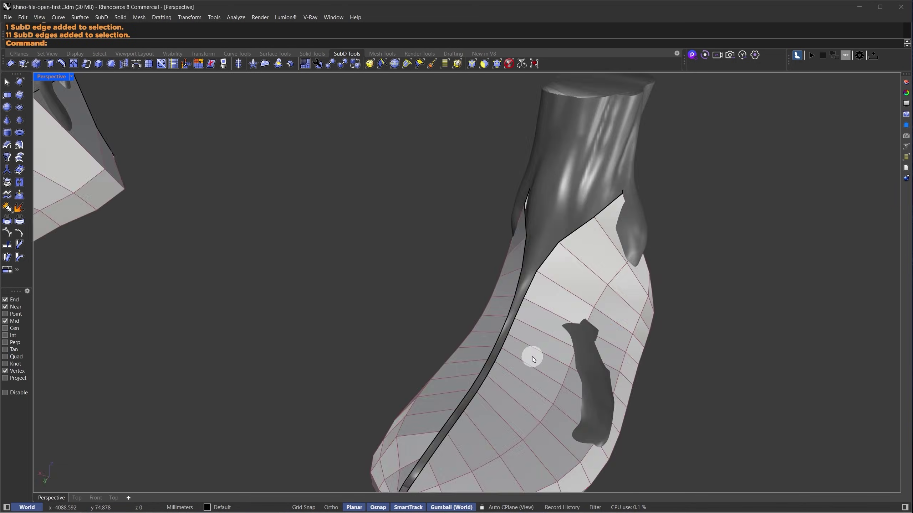
{"action": "left_click", "coordinate": [550, 451], "text": "ctrl+shift"}
{"action": "double_click", "coordinate": [611, 330], "text": "ctrl+shift"}
{"action": "left_click_drag", "start_coordinate": [573, 357], "coordinate": [589, 359]}
{"action": "left_click", "coordinate": [722, 320]}
Pull the Step 10 SubD's side near the ankle outward in two places to cover the foot scan
{"action": "right_click_drag", "start_coordinate": [722, 320], "coordinate": [560, 324]}
{"action": "left_click", "coordinate": [503, 336], "text": "ctrl+shift"}
{"action": "type", "text": "zs"}
{"action": "key", "text": "Return"}
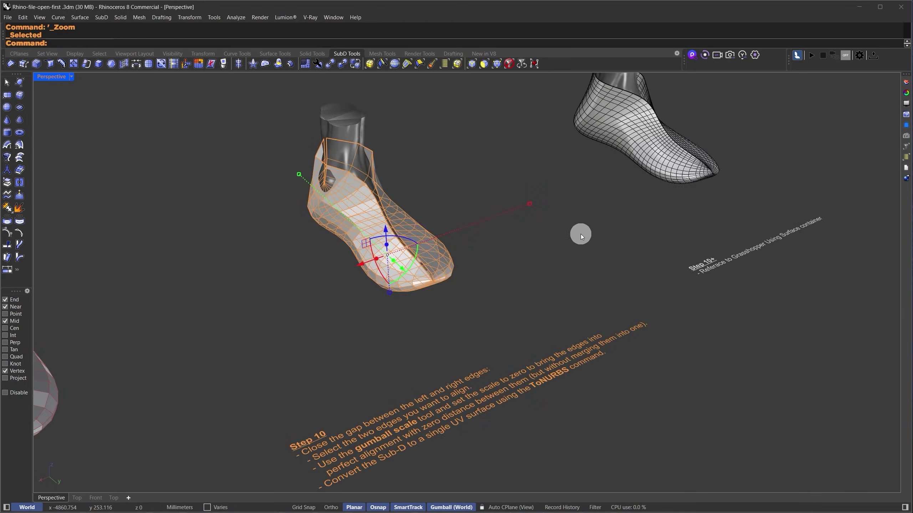
{"action": "scroll", "coordinate": [381, 259], "scroll_direction": "up", "scroll_amount": 5}
{"action": "left_click", "coordinate": [254, 239], "text": "ctrl+shift"}
{"action": "left_click_drag", "start_coordinate": [249, 243], "coordinate": [241, 248]}
{"action": "left_click", "coordinate": [304, 273], "text": "ctrl+shift"}
{"action": "left_click_drag", "start_coordinate": [303, 273], "coordinate": [286, 286]}
{"action": "scroll", "coordinate": [286, 298], "scroll_direction": "down", "scroll_amount": 2}
{"action": "left_click", "coordinate": [276, 320]}
Check the shoe's shape by toggling the SubD display to smooth and back to flat
{"action": "key", "text": "Tab"}
{"action": "key", "text": "Tab"}
{"action": "right_click_drag", "start_coordinate": [345, 317], "coordinate": [325, 316]}
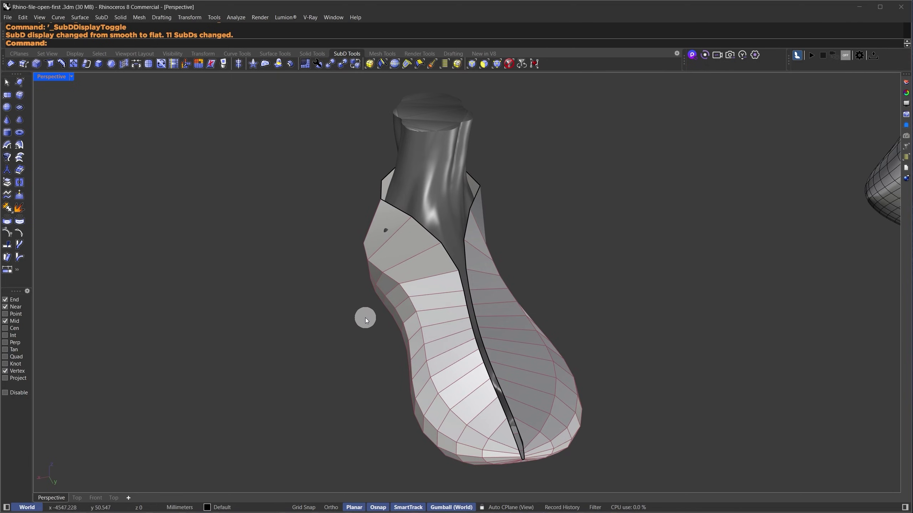
Close the front gap of the Step 10 SubD by scaling both facing instep edge chains to 0 across the width
{"action": "left_click", "coordinate": [466, 282]}
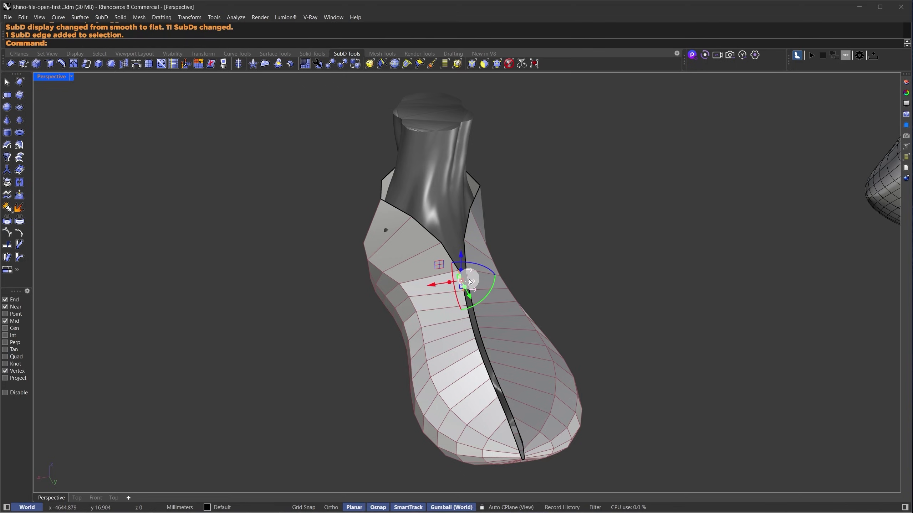
{"action": "left_click", "coordinate": [469, 282], "text": "ctrl+shift"}
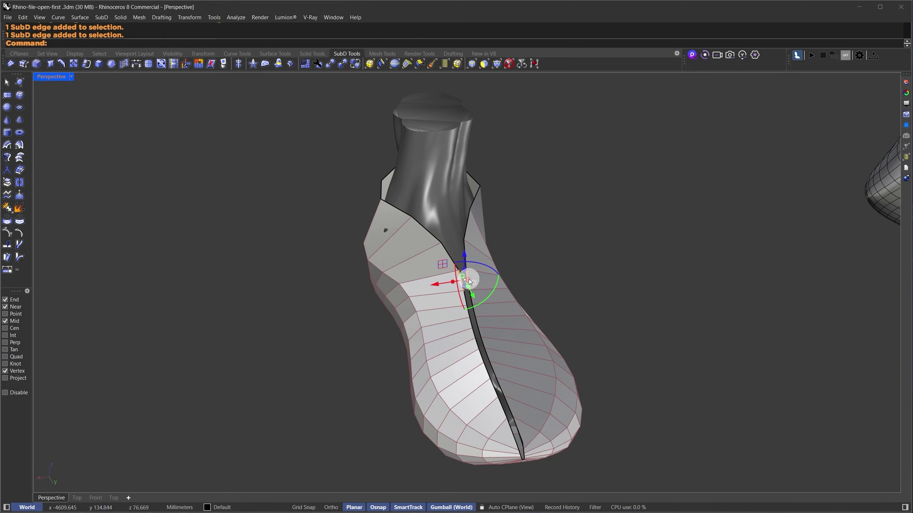
{"action": "double_click", "coordinate": [465, 298]}
{"action": "left_click", "coordinate": [495, 357]}
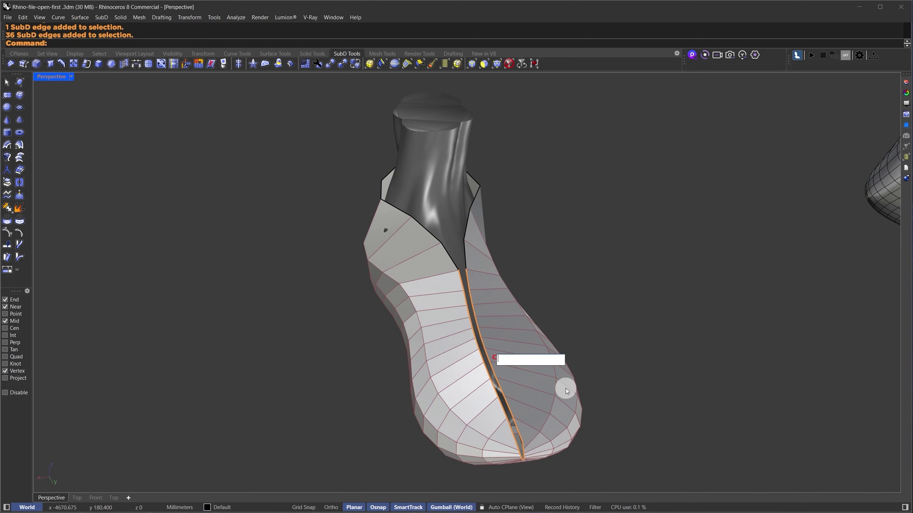
{"action": "key", "text": "Return"}
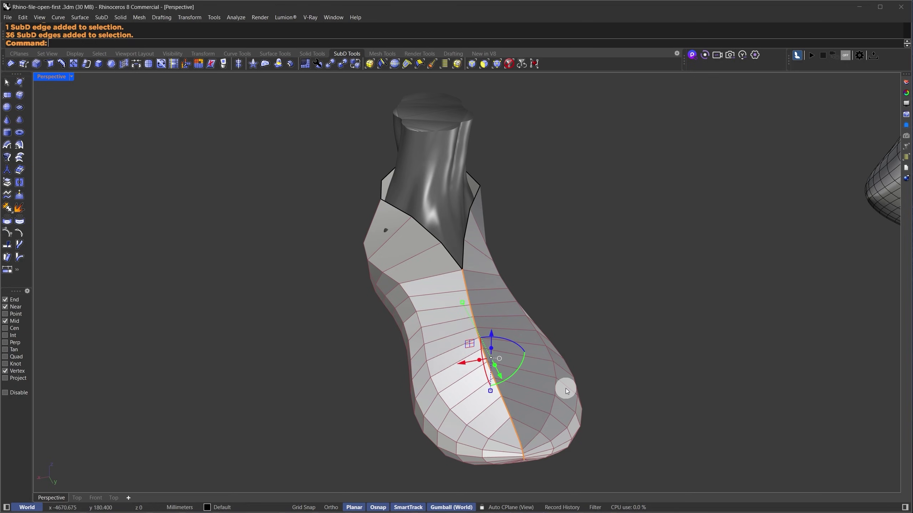
{"action": "left_click", "coordinate": [612, 336]}
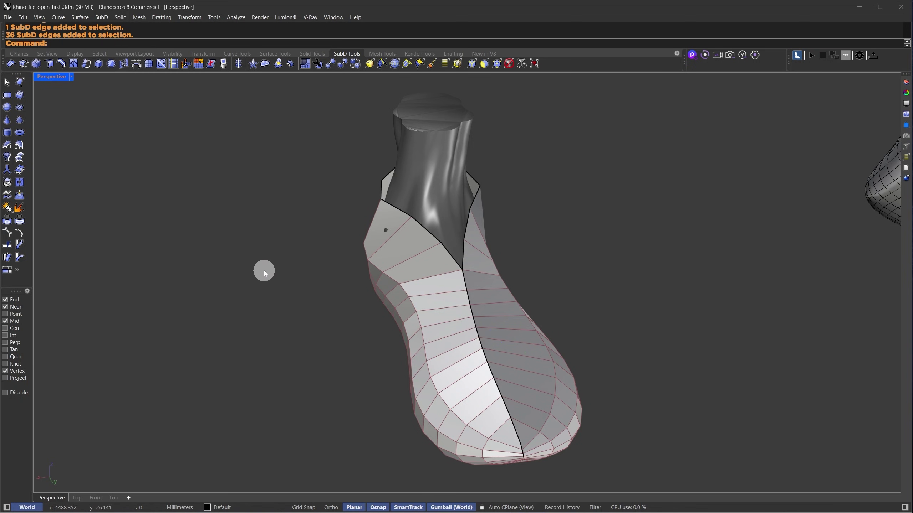
Close the heel gap of the Step 10 SubD by scaling both facing heel edge chains to 0 across the width
{"action": "mouse_move", "coordinate": [261, 270]}
{"action": "right_mouse_down"}
{"action": "mouse_move", "coordinate": [460, 417]}
{"action": "mouse_move", "coordinate": [407, 310]}
{"action": "mouse_move", "coordinate": [341, 375]}
{"action": "mouse_move", "coordinate": [489, 281]}
{"action": "mouse_move", "coordinate": [457, 263]}
{"action": "right_mouse_up"}
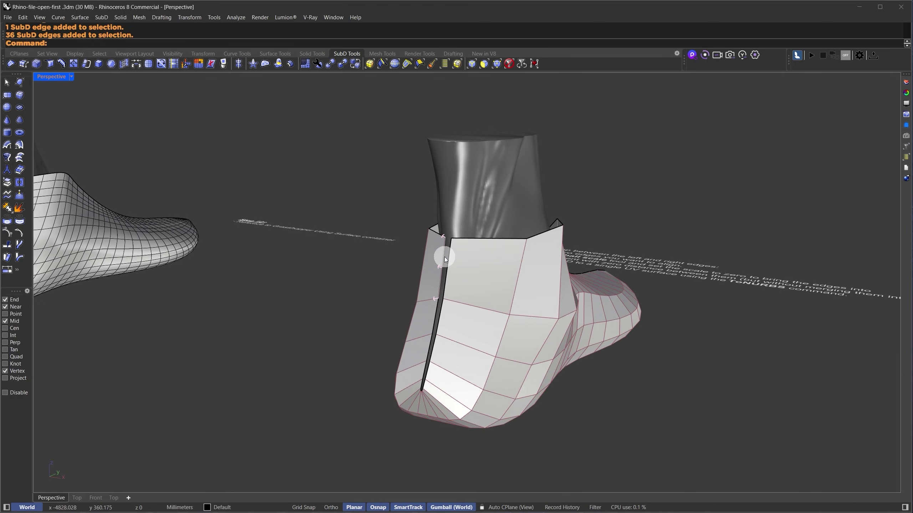
{"action": "left_click", "coordinate": [444, 257]}
{"action": "left_click", "coordinate": [442, 286], "text": "shift"}
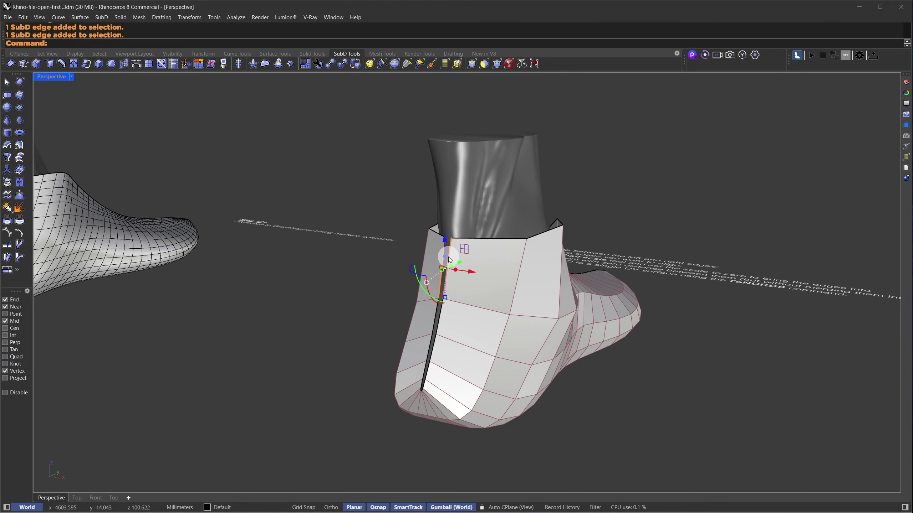
{"action": "double_click", "coordinate": [444, 306], "text": "shift"}
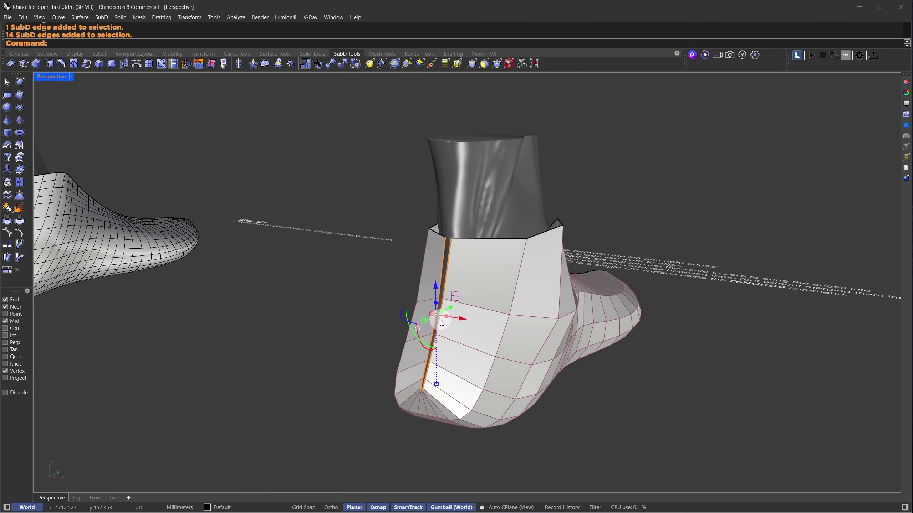
{"action": "left_click", "coordinate": [431, 313]}
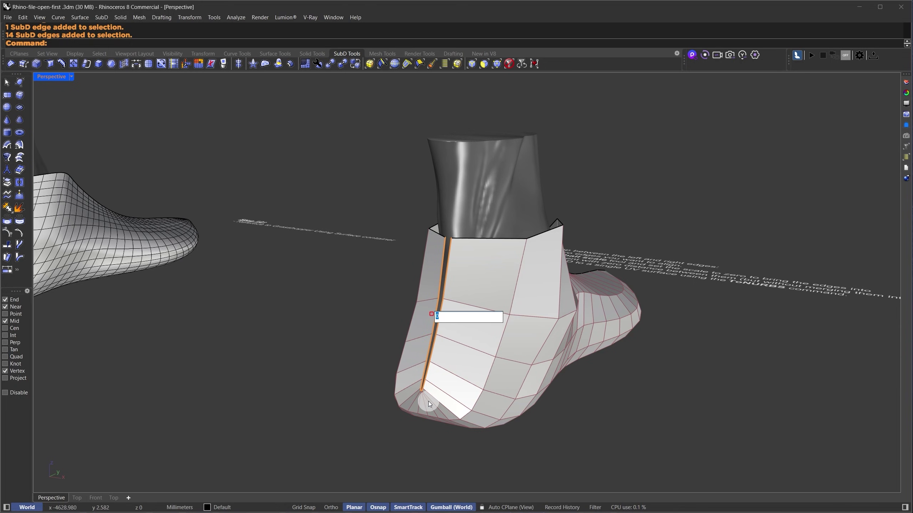
{"action": "key", "text": "Return"}
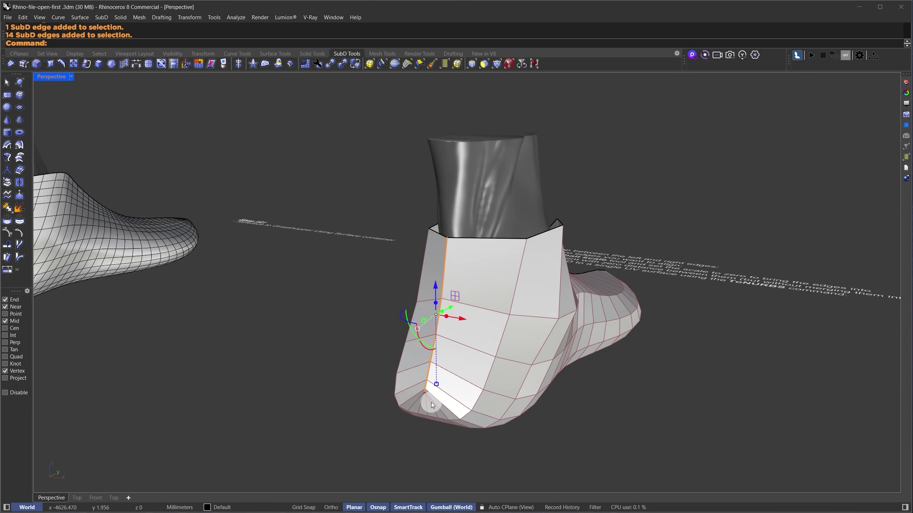
Deselect the heel edges and switch the SubD display to smooth to check the closed shoe
{"action": "key", "text": "Escape"}
{"action": "right_click_drag", "start_coordinate": [474, 409], "coordinate": [505, 301]}
{"action": "key", "text": "Tab"}
{"action": "scroll", "coordinate": [524, 299], "scroll_direction": "up", "scroll_amount": 2}
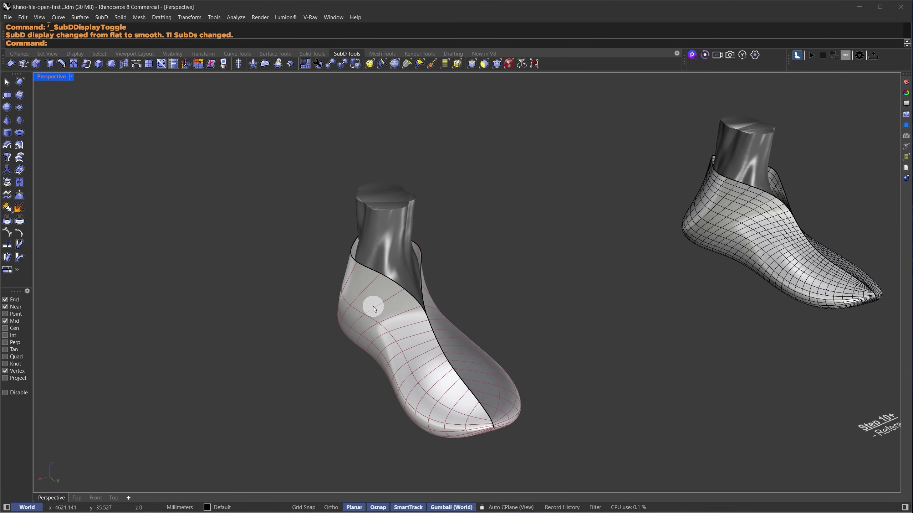
Convert the Step 10 SubD shoe to a NURBS surface with ToNURBS, keeping the input object
{"action": "left_click", "coordinate": [396, 322]}
{"action": "type", "text": "To NURBS"}
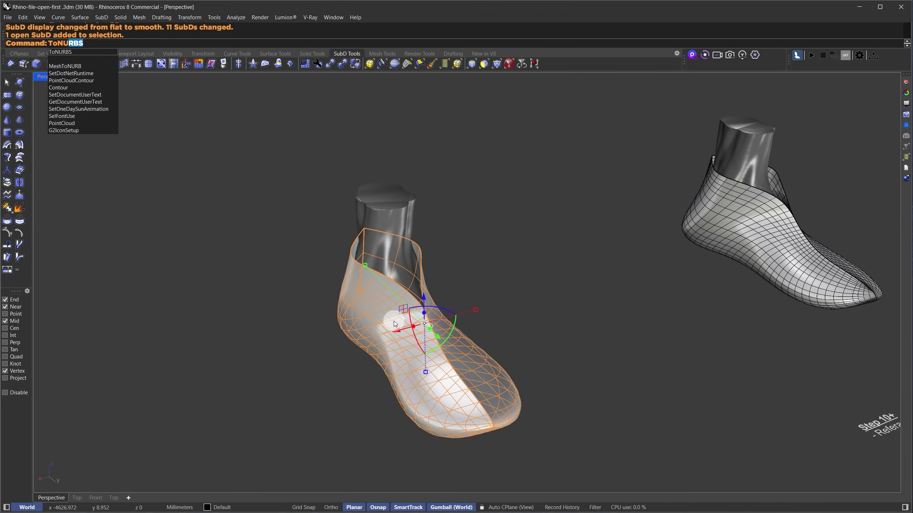
{"action": "key", "text": "Return"}
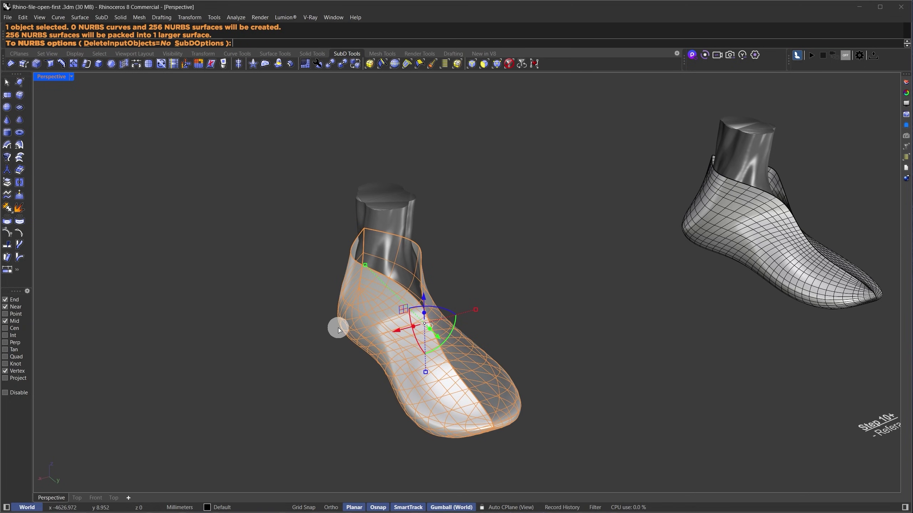
{"action": "key", "text": "Return"}
Move the converted NURBS shoe out beside the foot scan and delete it
{"action": "left_click", "coordinate": [365, 341]}
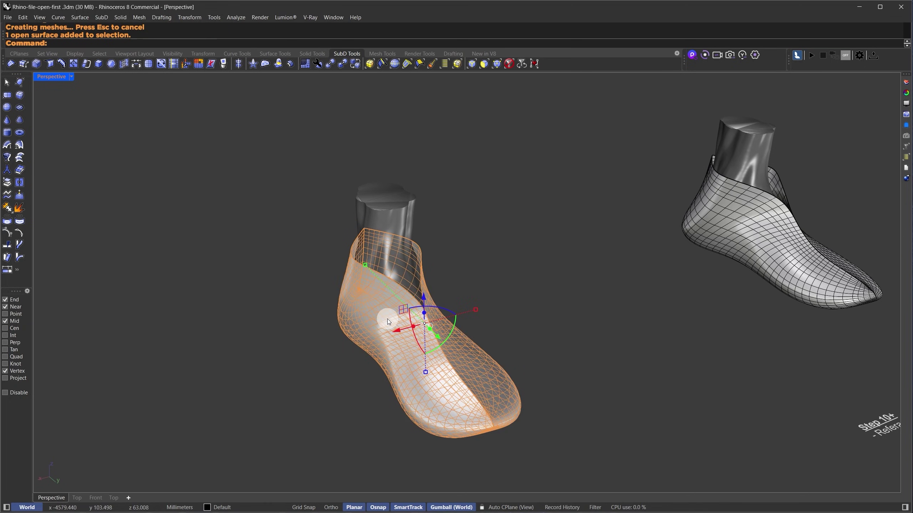
{"action": "scroll", "coordinate": [283, 346], "scroll_direction": "down", "scroll_amount": 3}
{"action": "scroll", "coordinate": [283, 345], "scroll_direction": "down", "scroll_amount": 2}
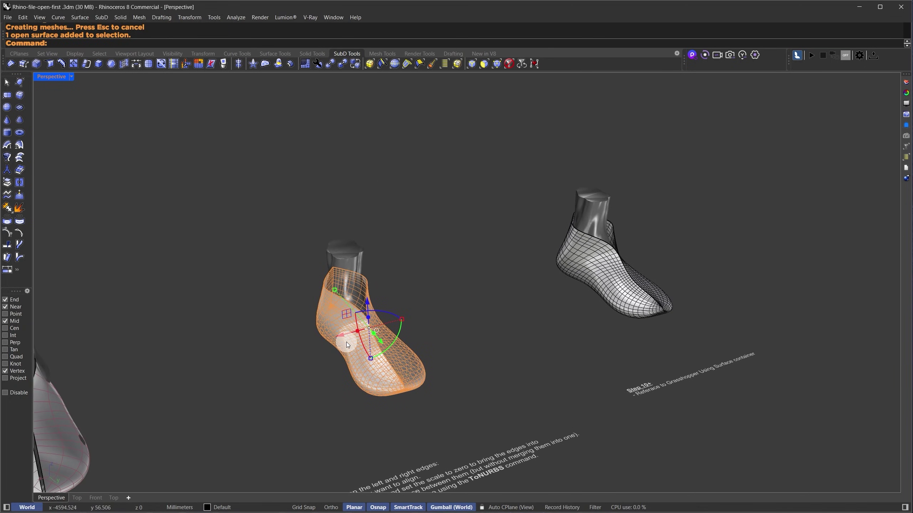
{"action": "left_click_drag", "start_coordinate": [343, 337], "coordinate": [455, 310]}
{"action": "left_click", "coordinate": [470, 407]}
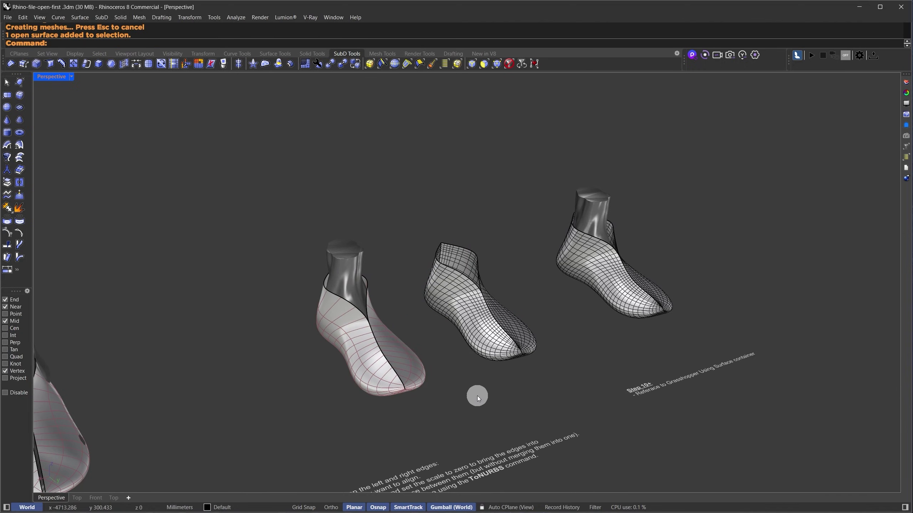
{"action": "left_click", "coordinate": [504, 329]}
{"action": "key", "text": "Delete"}
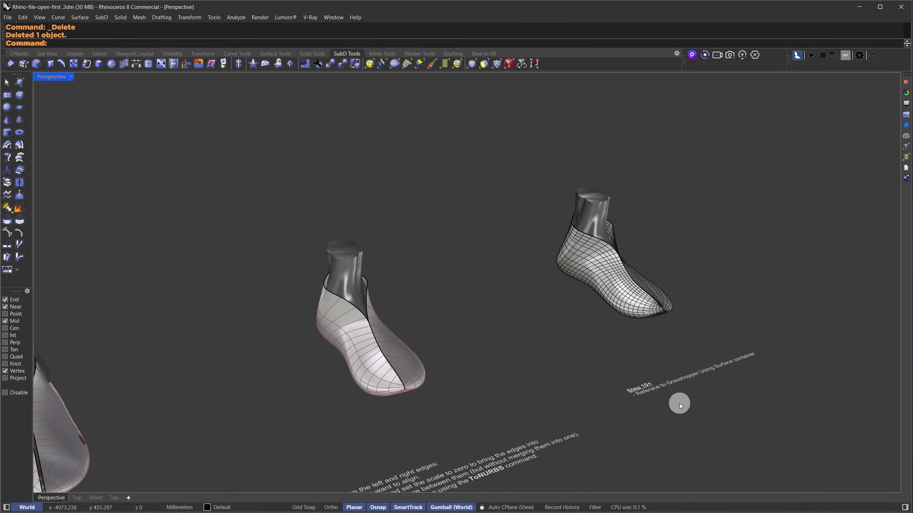
Select the Step 10+ shoe surface with its note and zoom in to examine them
{"action": "left_click_drag", "start_coordinate": [712, 437], "coordinate": [638, 308]}
{"action": "type", "text": "Zs"}
{"action": "key", "text": "Return"}
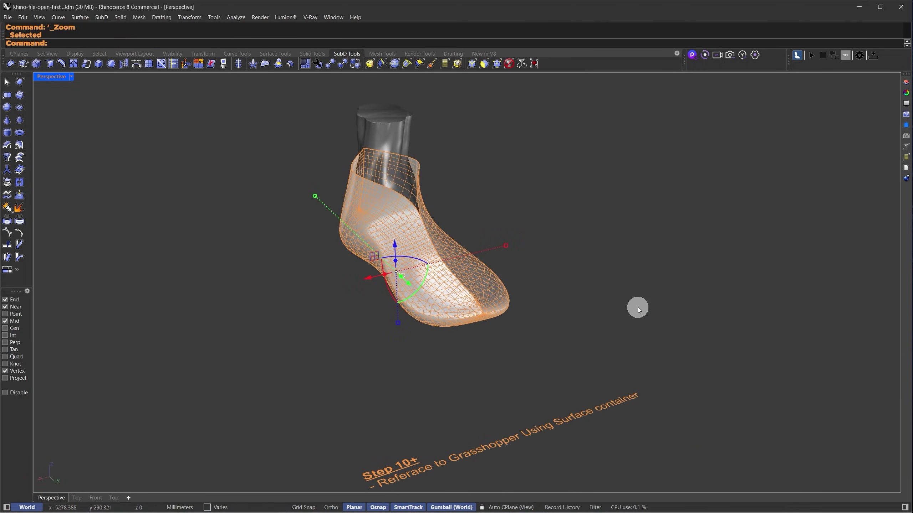
{"action": "key", "text": "Escape"}
{"action": "type", "text": "G"}
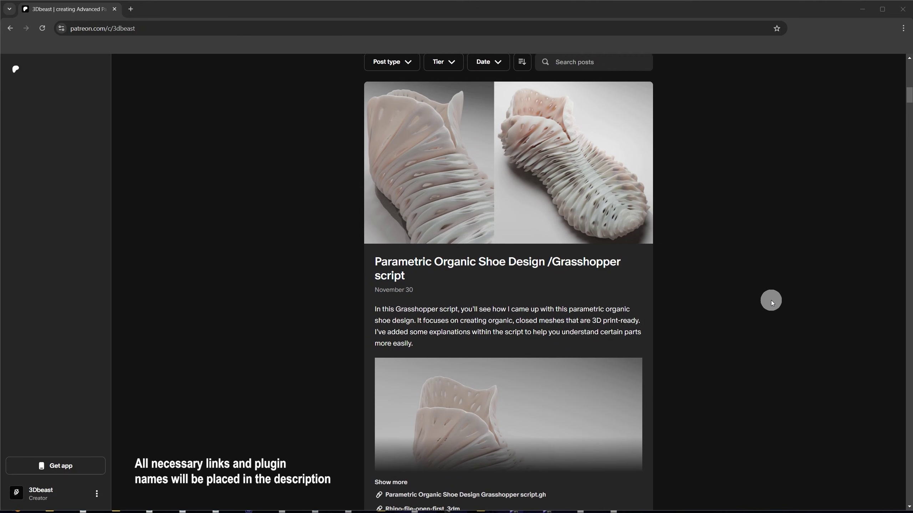
Find the required plugins in the Patreon post for the shoe script and open the food4Rhino LunchBox page
{"action": "scroll", "coordinate": [714, 375], "scroll_direction": "down", "scroll_amount": 10}
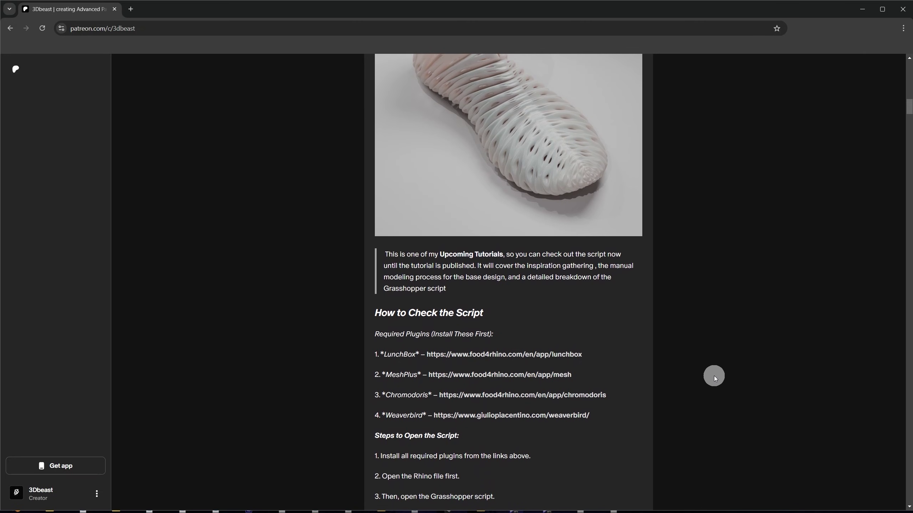
{"action": "middle_click", "coordinate": [471, 331]}
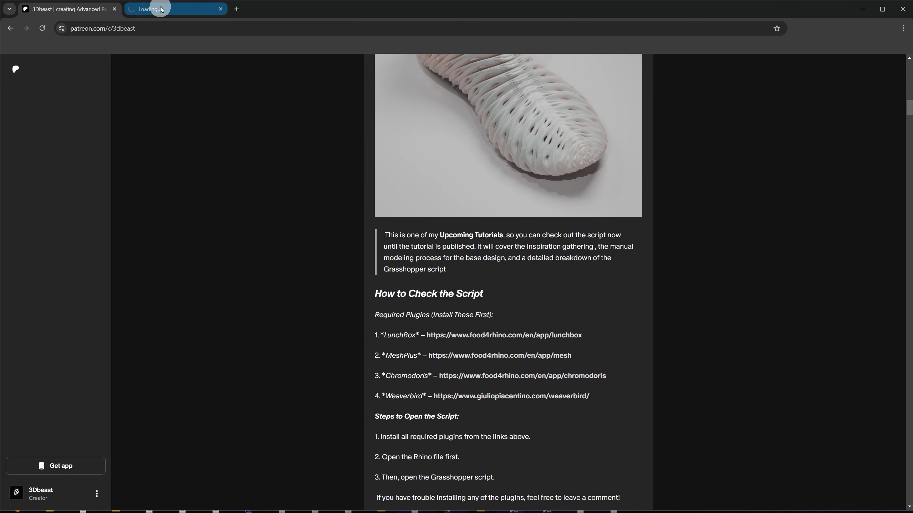
{"action": "left_click", "coordinate": [160, 7]}
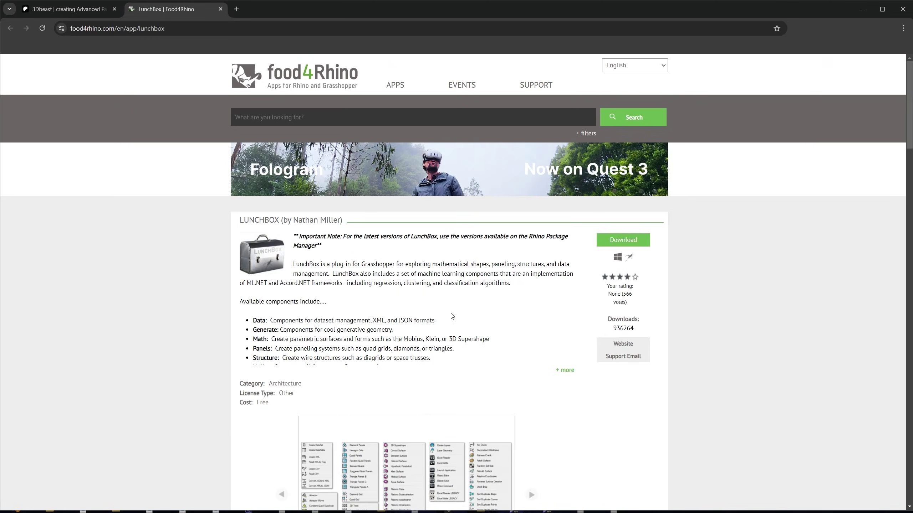
Open the LunchBox 2024.2.12.0 installer in Rhino 8 and install the plugin with the Package Manager
{"action": "scroll", "coordinate": [453, 316], "scroll_direction": "down", "scroll_amount": 8}
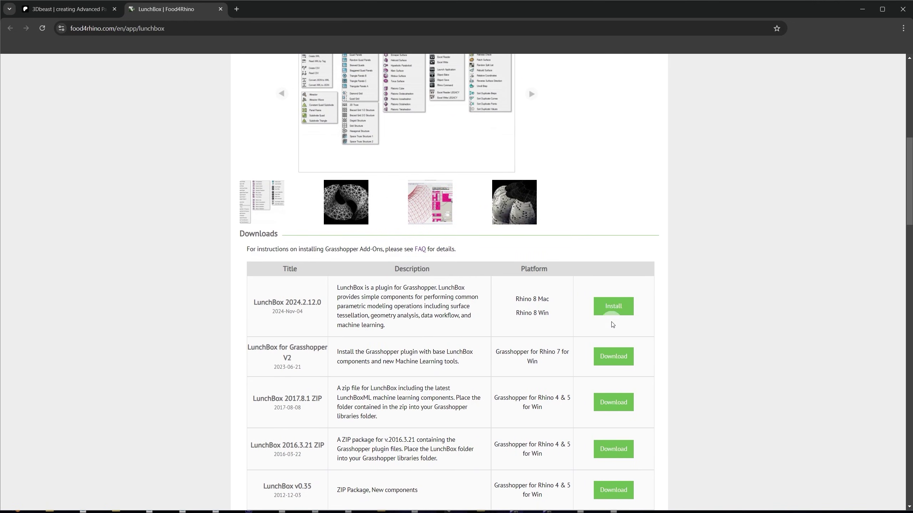
{"action": "left_click", "coordinate": [611, 309]}
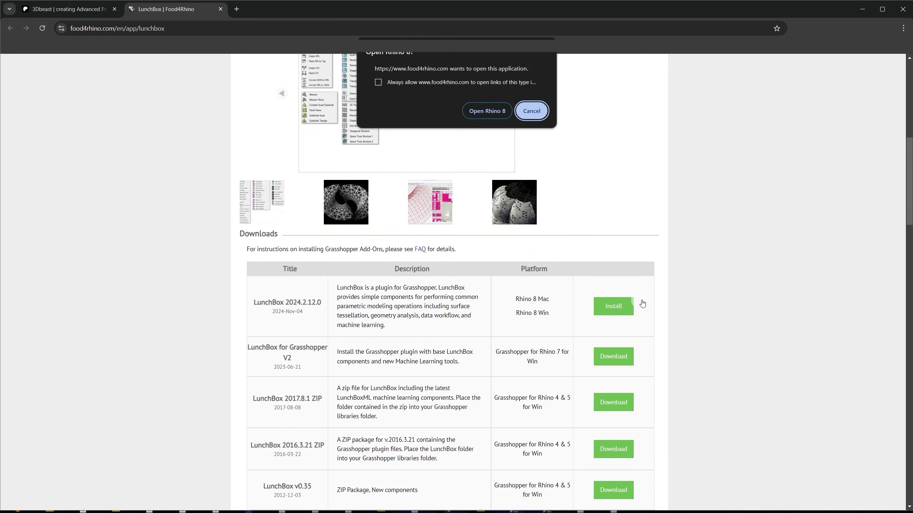
{"action": "left_click", "coordinate": [480, 110]}
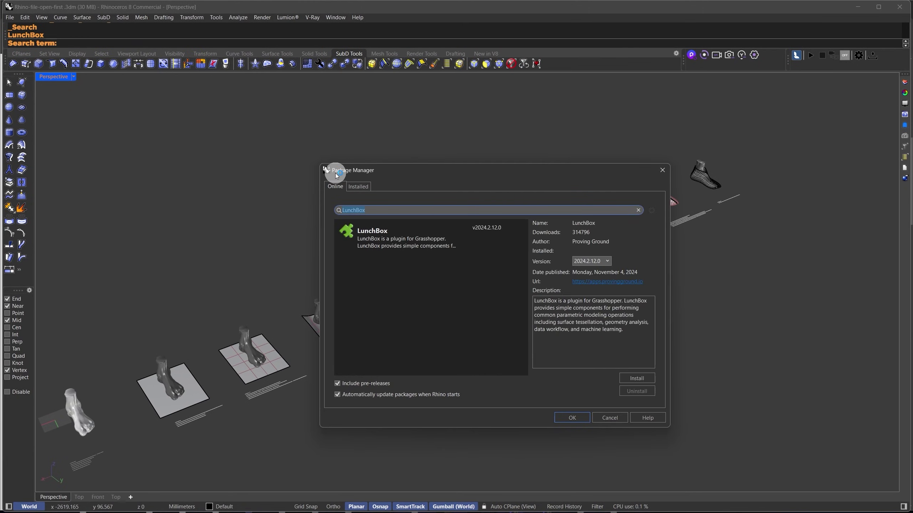
{"action": "left_click", "coordinate": [376, 241]}
{"action": "left_click", "coordinate": [637, 379]}
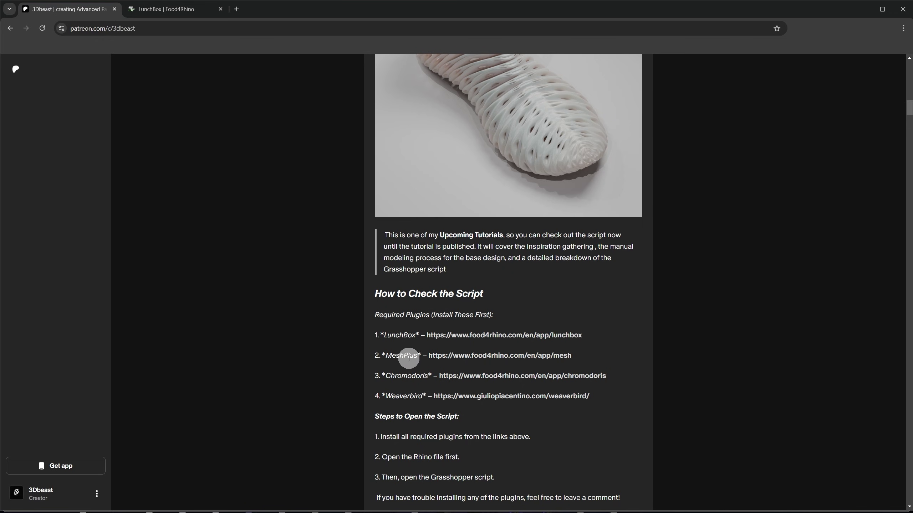
Open the MeshPlus page on food4Rhino from the Patreon post and download the plugin
{"action": "left_click", "coordinate": [468, 355]}
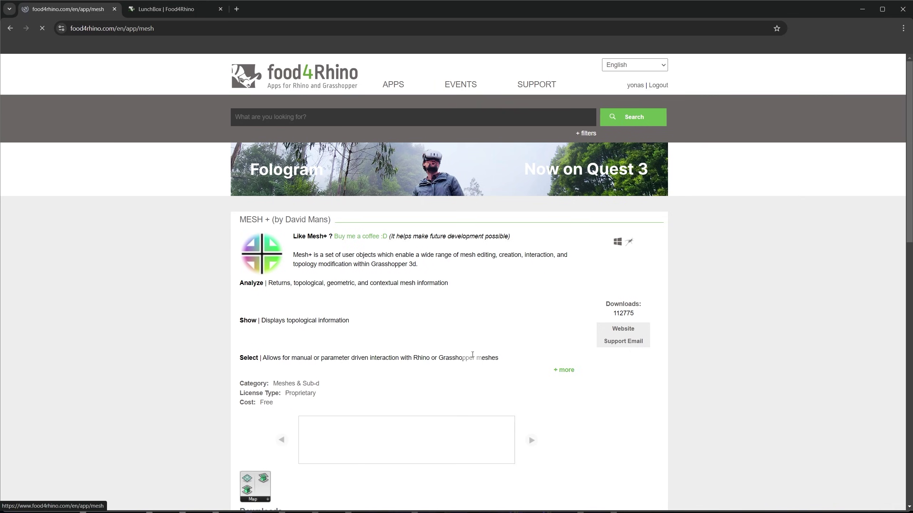
{"action": "scroll", "coordinate": [660, 267], "scroll_direction": "down", "scroll_amount": 8}
{"action": "left_click", "coordinate": [611, 283]}
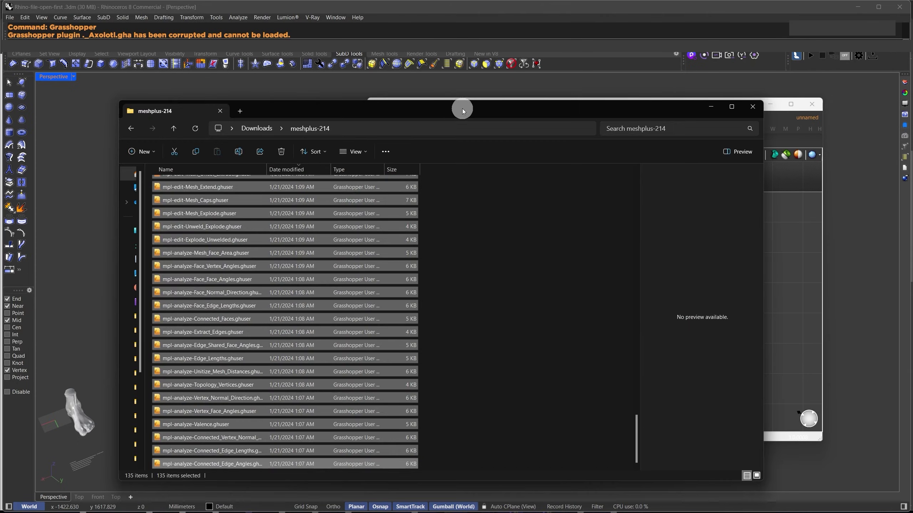
Add all the .ghuser files from the meshplus-214 folder to Grasshopper by placing them on the canvas
{"action": "left_click_drag", "start_coordinate": [463, 111], "coordinate": [326, 139]}
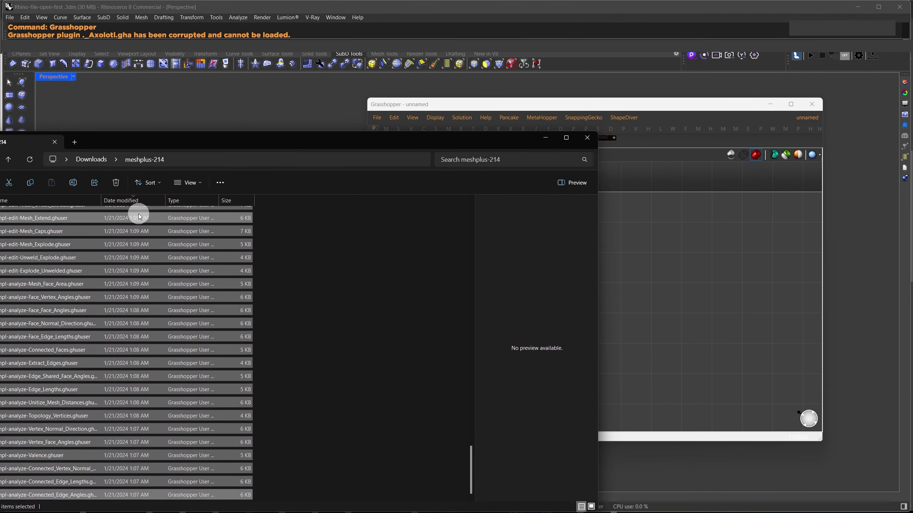
{"action": "left_click_drag", "start_coordinate": [137, 213], "coordinate": [725, 251]}
{"action": "left_click_drag", "start_coordinate": [702, 280], "coordinate": [703, 278]}
{"action": "left_click", "coordinate": [545, 137]}
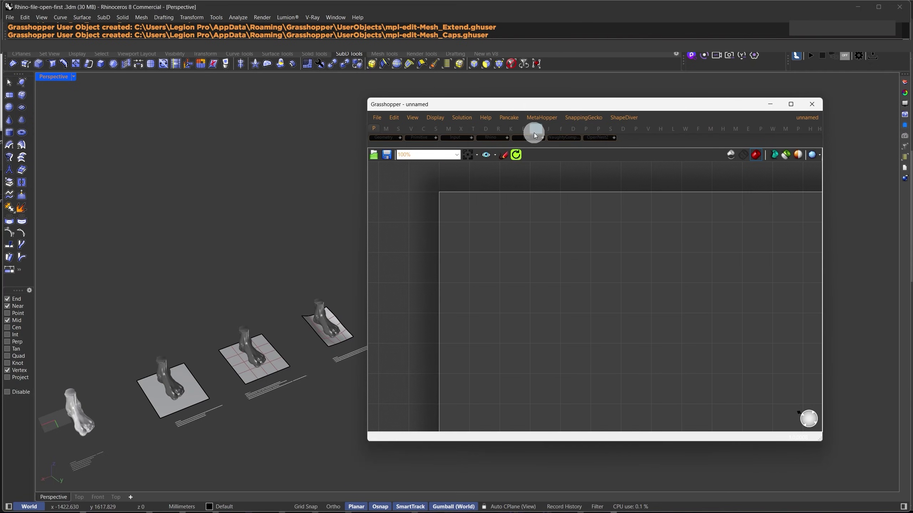
{"action": "left_click", "coordinate": [539, 138]}
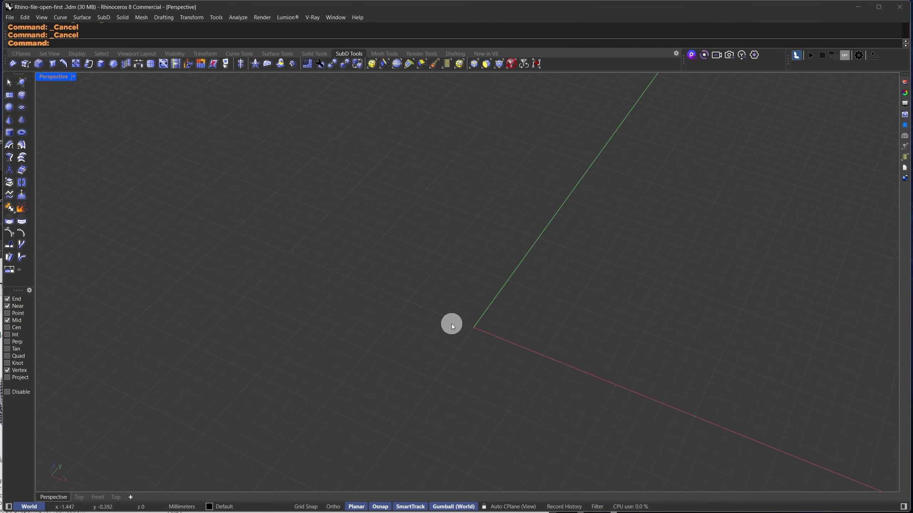
Find Weaverbird in Rhino's Package Manager and try to install version 0.9.0+1-yak-and-mac
{"action": "type", "text": "PackageManager"}
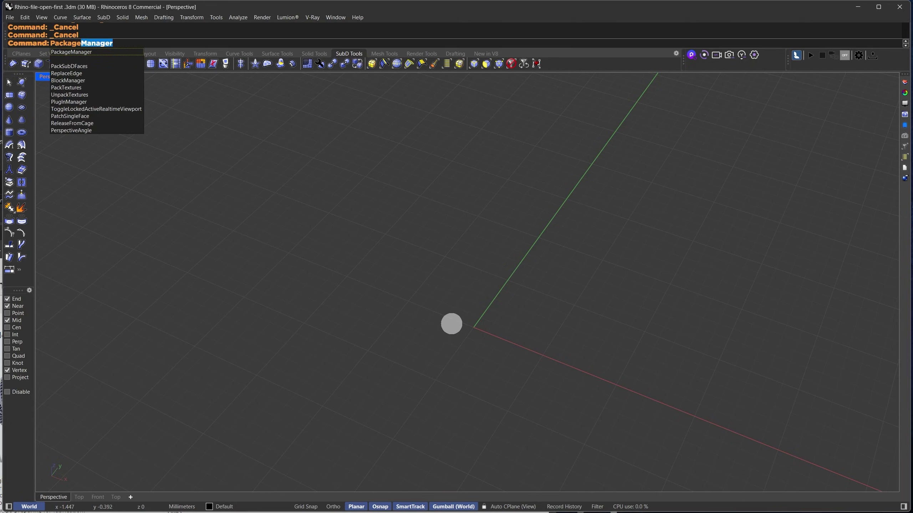
{"action": "key", "text": "Return"}
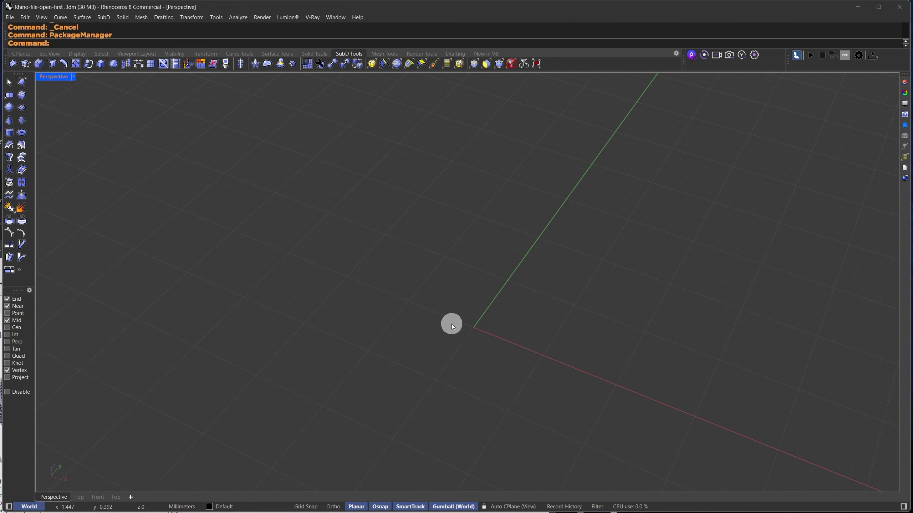
{"action": "type", "text": "weaverbird"}
{"action": "left_click", "coordinate": [378, 243]}
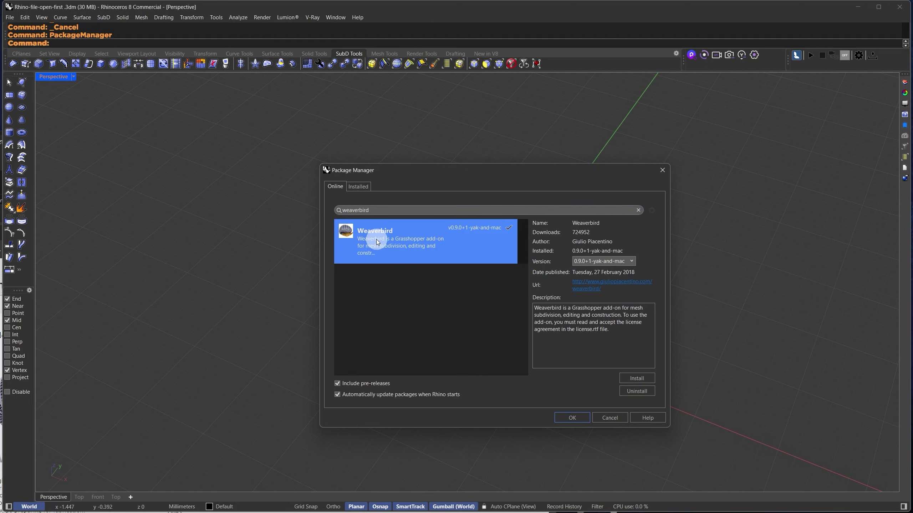
{"action": "left_click", "coordinate": [651, 390]}
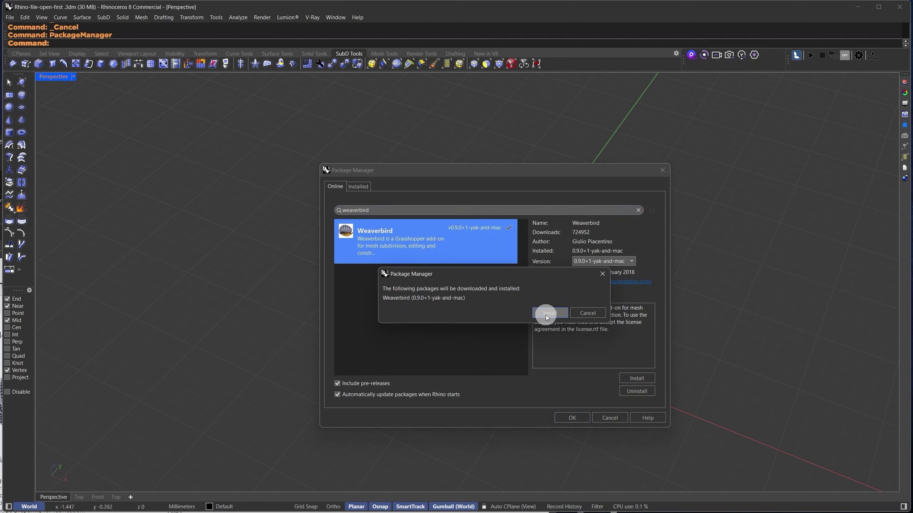
{"action": "left_click", "coordinate": [606, 272]}
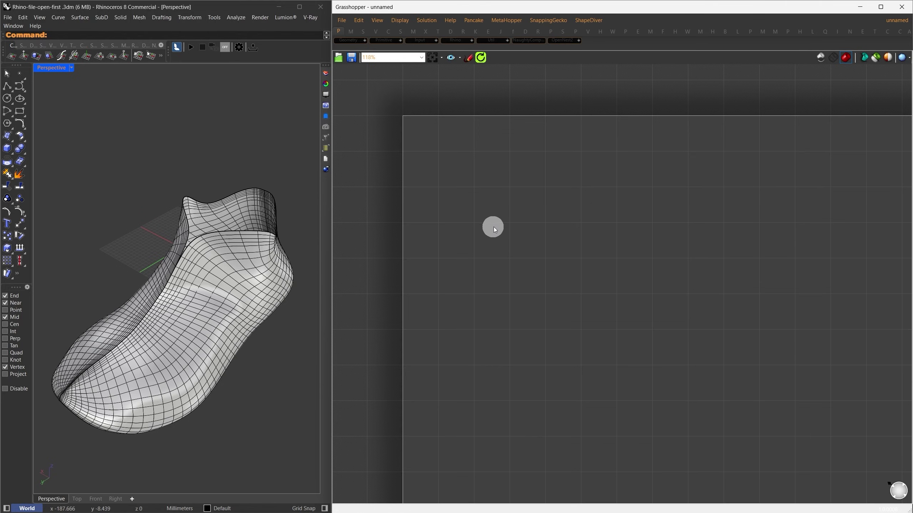
Add a Surface parameter to the Grasshopper canvas and reference the NURBS shoe as its single surface
{"action": "double_click", "coordinate": [491, 229]}
{"action": "type", "text": "surface"}
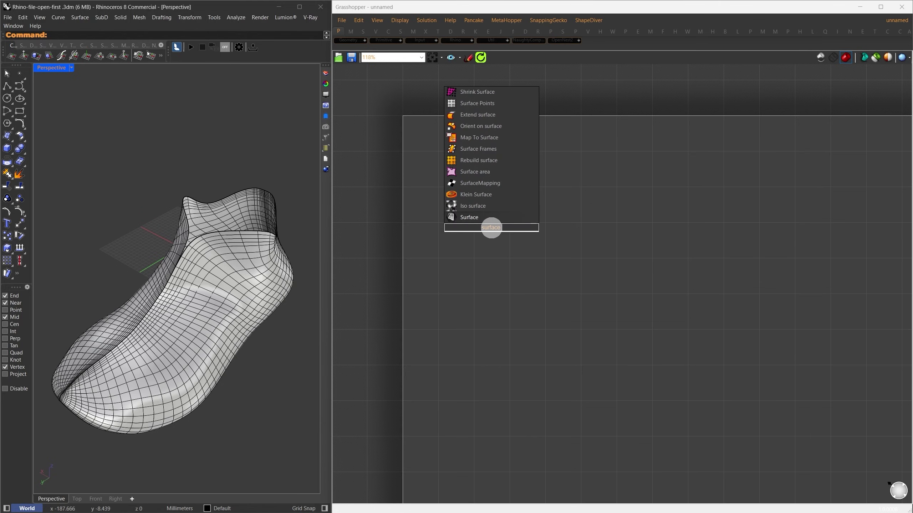
{"action": "key", "text": "Return"}
{"action": "right_click", "coordinate": [491, 227]}
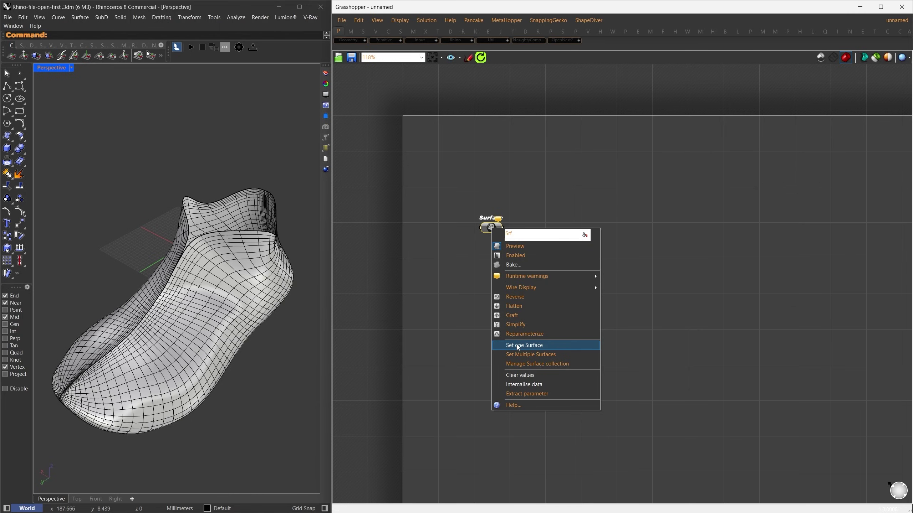
{"action": "left_click", "coordinate": [523, 345]}
{"action": "left_click", "coordinate": [221, 284]}
Hide the original shoe surface in Rhino so that only the Grasshopper preview is displayed
{"action": "left_click_drag", "start_coordinate": [211, 347], "coordinate": [209, 339]}
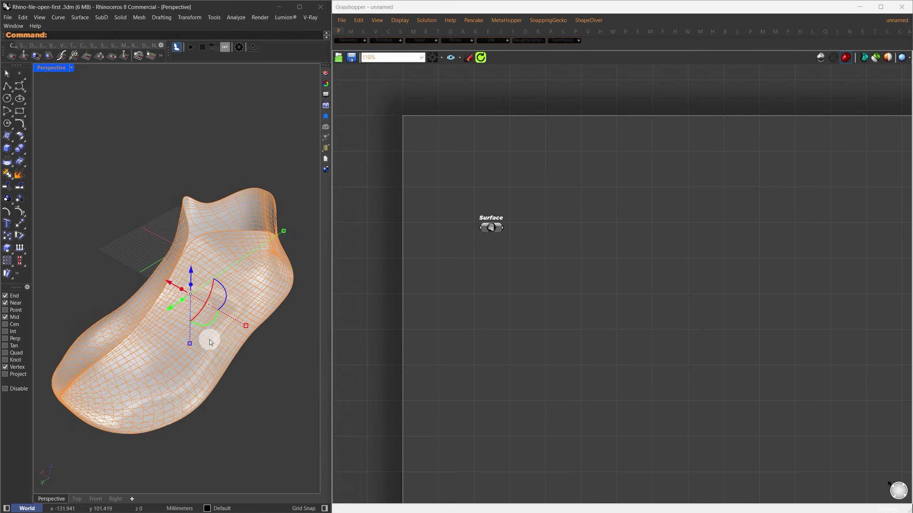
{"action": "type", "text": "hide"}
{"action": "key", "text": "Return"}
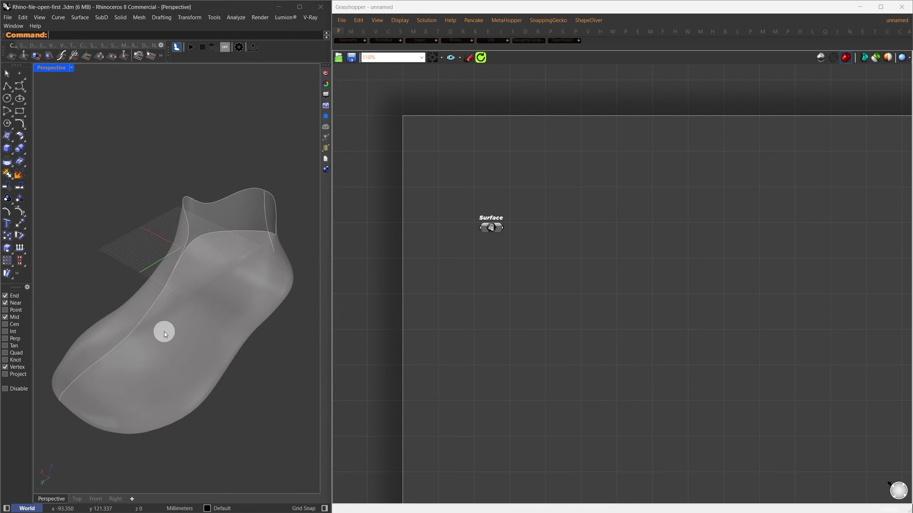
{"action": "right_click_drag", "start_coordinate": [149, 327], "coordinate": [220, 308]}
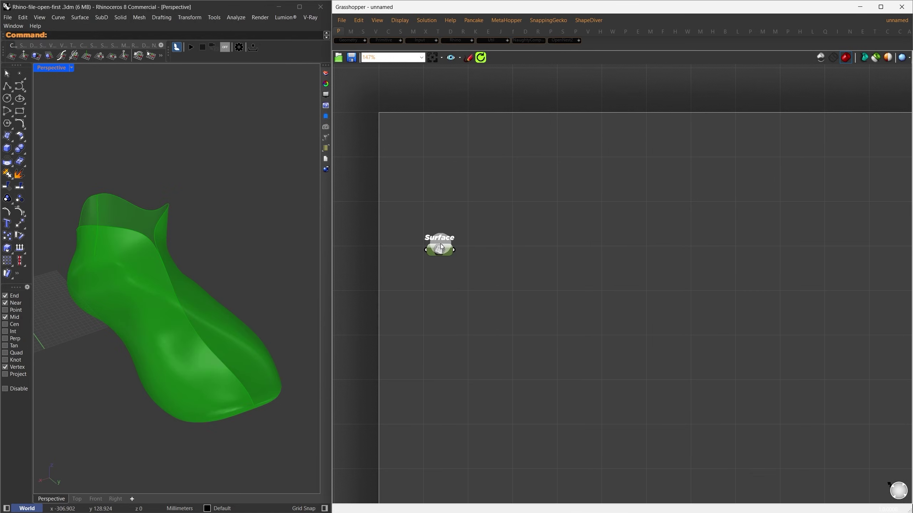
Add a Triangle Panels B component and connect the Surface parameter to its Srf input
{"action": "double_click", "coordinate": [575, 256]}
{"action": "type", "text": "tria"}
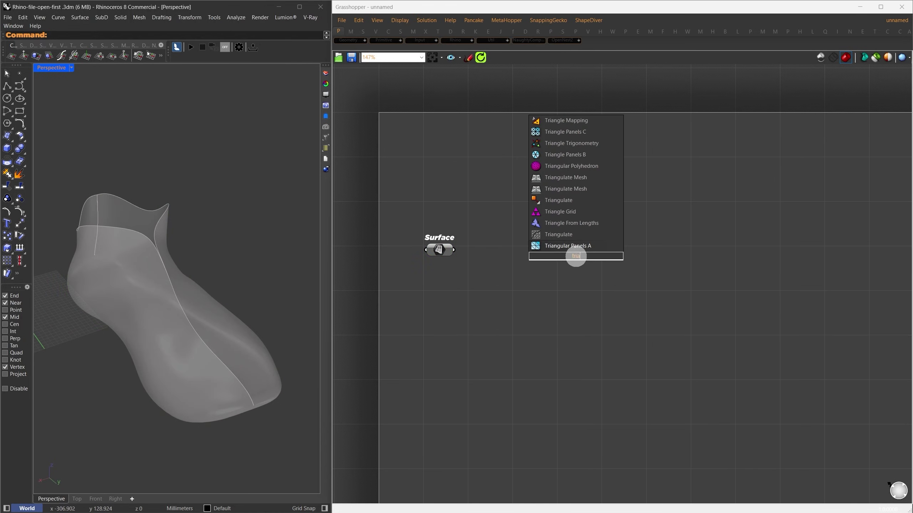
{"action": "type", "text": "ngle panel b"}
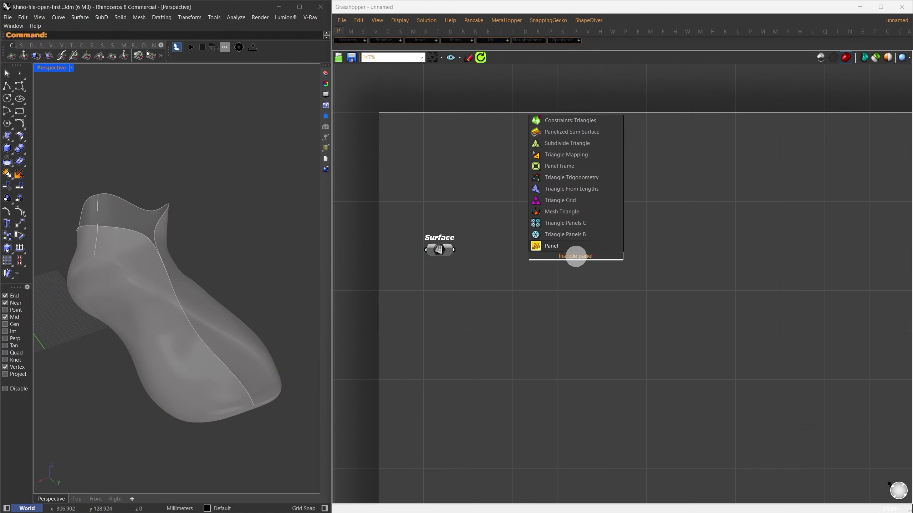
{"action": "key", "text": "Return"}
{"action": "left_click_drag", "start_coordinate": [454, 250], "coordinate": [654, 257]}
Add a number slider for the U divisions, connect it to Triangle Panels B, and adjust its value
{"action": "left_click", "coordinate": [508, 295]}
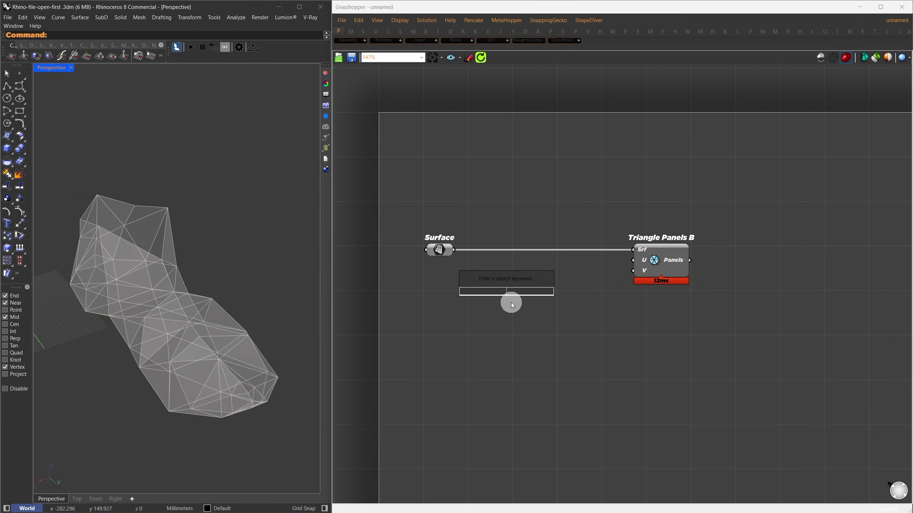
{"action": "type", "text": "12"}
{"action": "left_click_drag", "start_coordinate": [512, 292], "coordinate": [530, 292]}
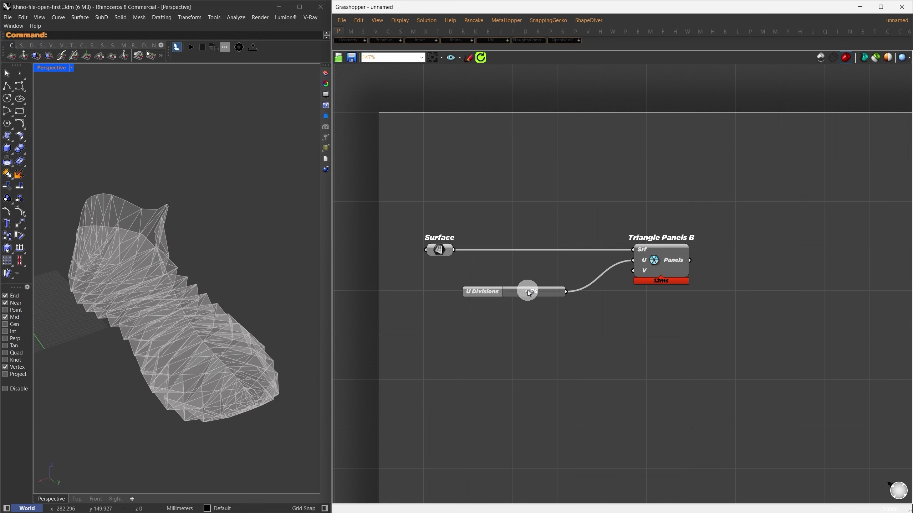
Add a number slider set to 12 for the V divisions, connect it to Triangle Panels B, and align it under the U Divisions slider
{"action": "double_click", "coordinate": [526, 316]}
{"action": "type", "text": "12"}
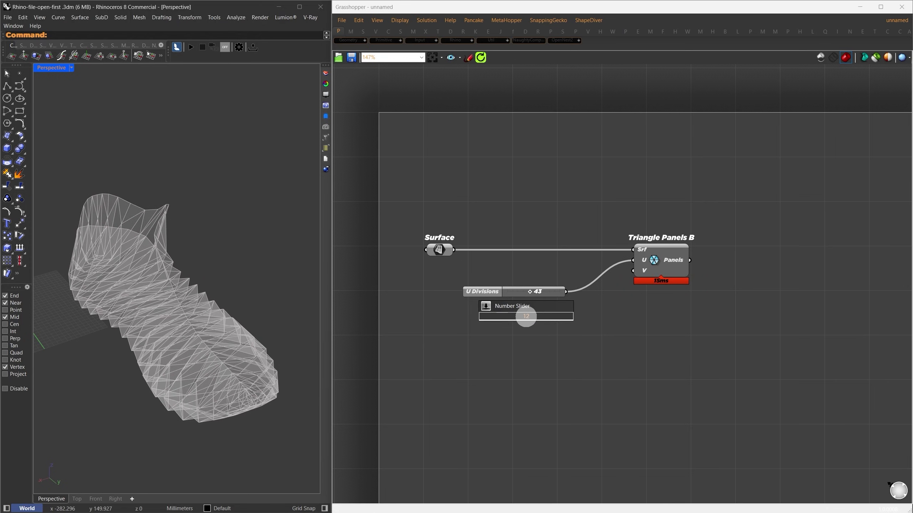
{"action": "key", "text": "Return"}
{"action": "left_click_drag", "start_coordinate": [635, 275], "coordinate": [633, 271]}
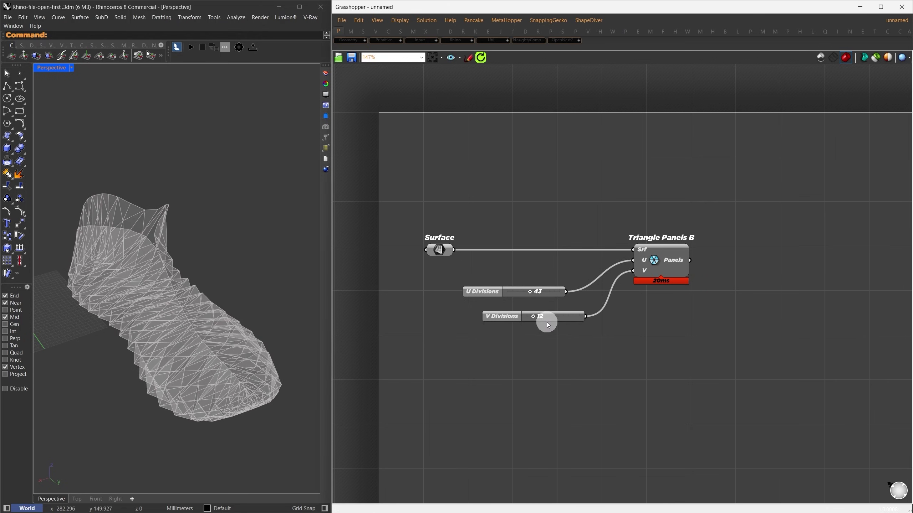
{"action": "left_click_drag", "start_coordinate": [544, 319], "coordinate": [530, 304]}
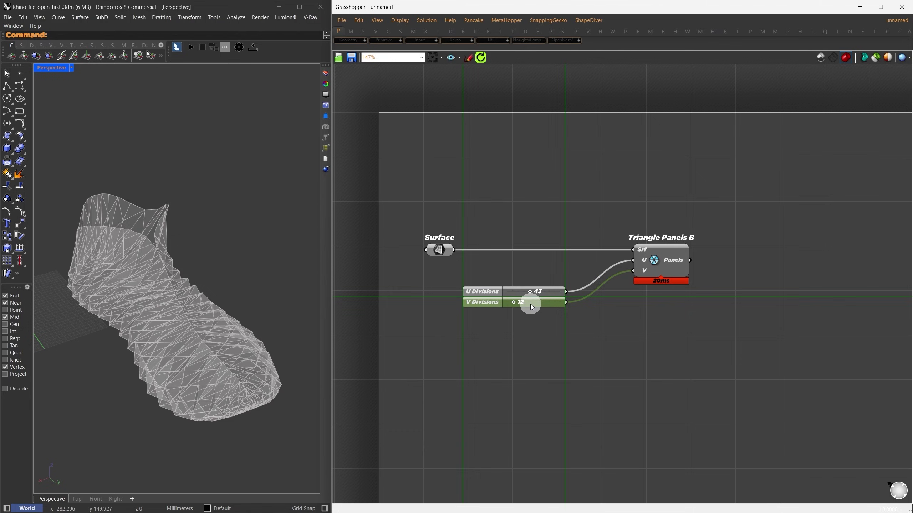
Add a Custom Preview component and connect the Panels output of Triangle Panels B to its G input
{"action": "double_click", "coordinate": [742, 191]}
{"action": "type", "text": "cutom preview"}
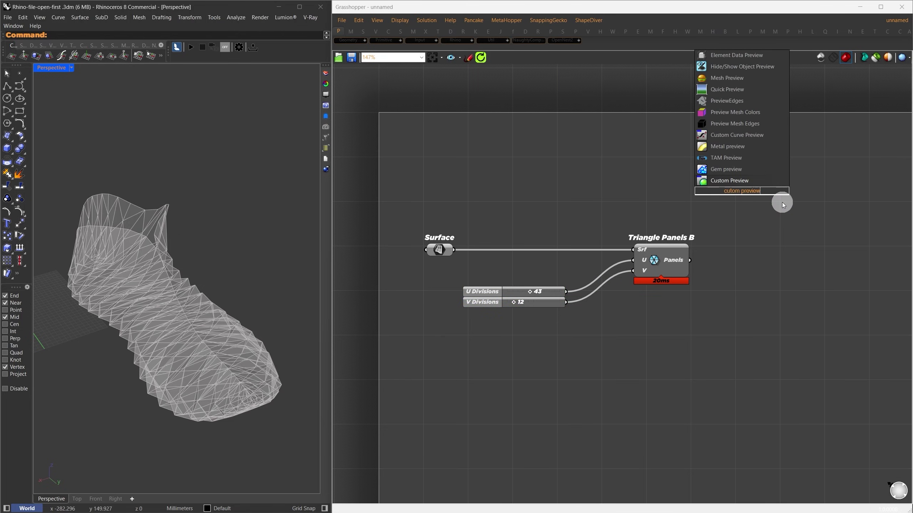
{"action": "key", "text": "Return"}
{"action": "left_click_drag", "start_coordinate": [689, 259], "coordinate": [763, 188]}
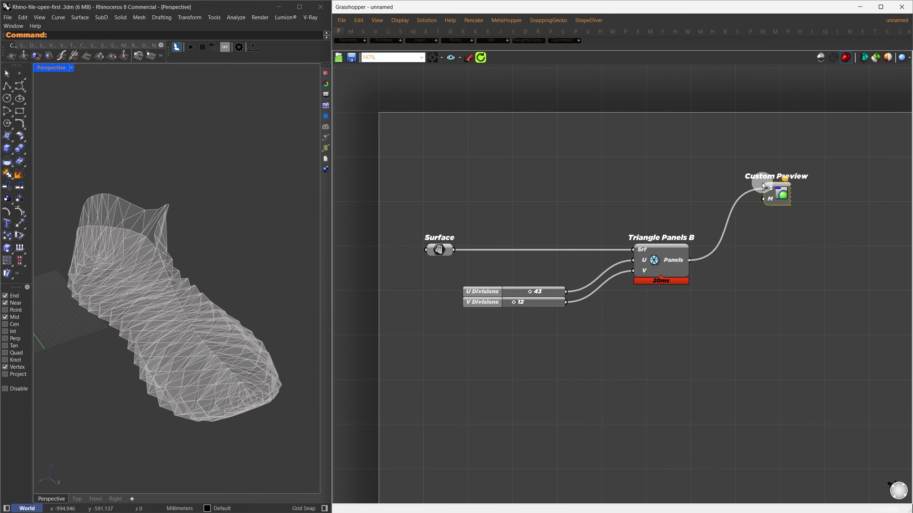
Add a white Colour Swatch and connect it to the M input of the Custom Preview
{"action": "double_click", "coordinate": [650, 189]}
{"action": "type", "text": "swatch"}
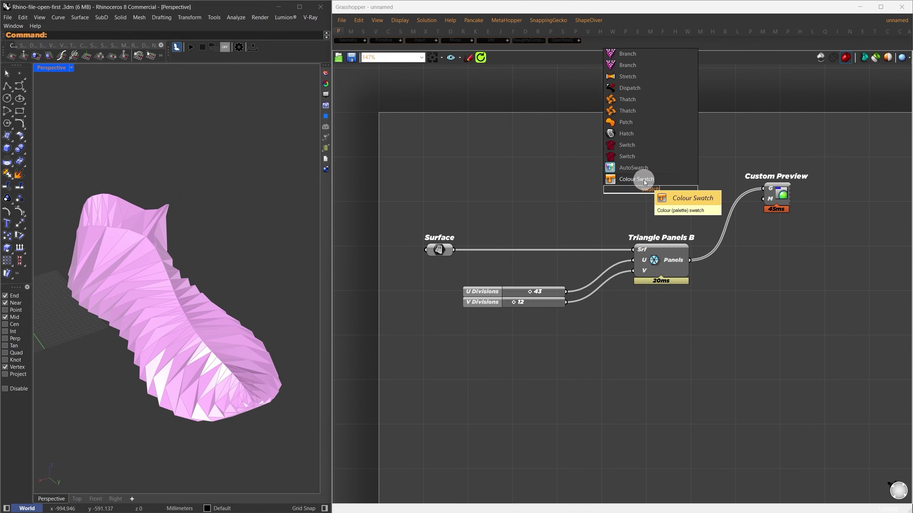
{"action": "left_click", "coordinate": [643, 179]}
{"action": "left_click_drag", "start_coordinate": [671, 191], "coordinate": [781, 195]}
{"action": "left_click", "coordinate": [691, 239]}
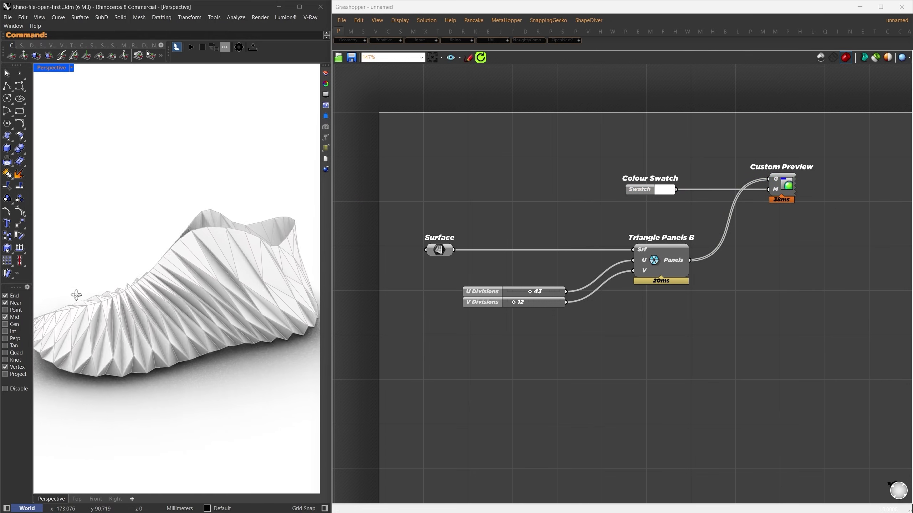
{"action": "mouse_move", "coordinate": [530, 291]}
{"action": "left_mouse_down"}
{"action": "mouse_move", "coordinate": [538, 293]}
{"action": "mouse_move", "coordinate": [521, 302]}
{"action": "mouse_move", "coordinate": [530, 306]}
{"action": "left_mouse_up"}
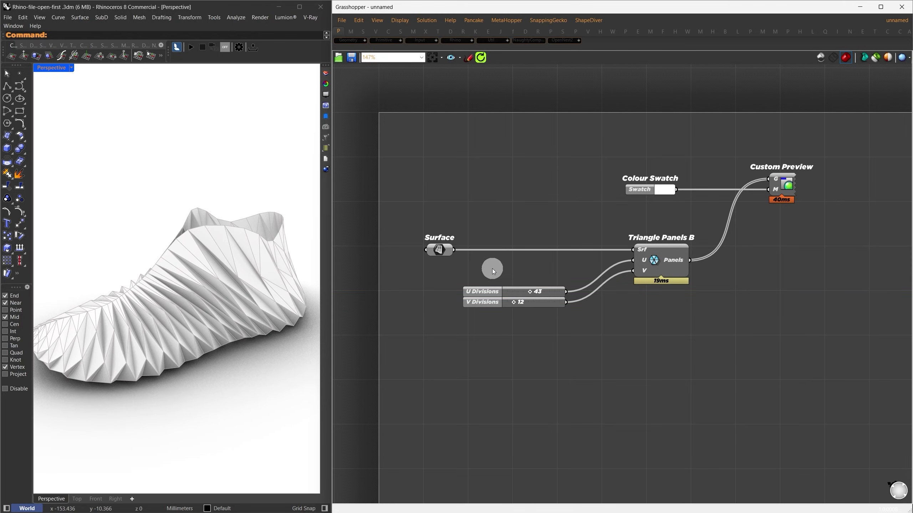
{"action": "left_click_drag", "start_coordinate": [452, 277], "coordinate": [583, 339]}
{"action": "left_click", "coordinate": [583, 339]}
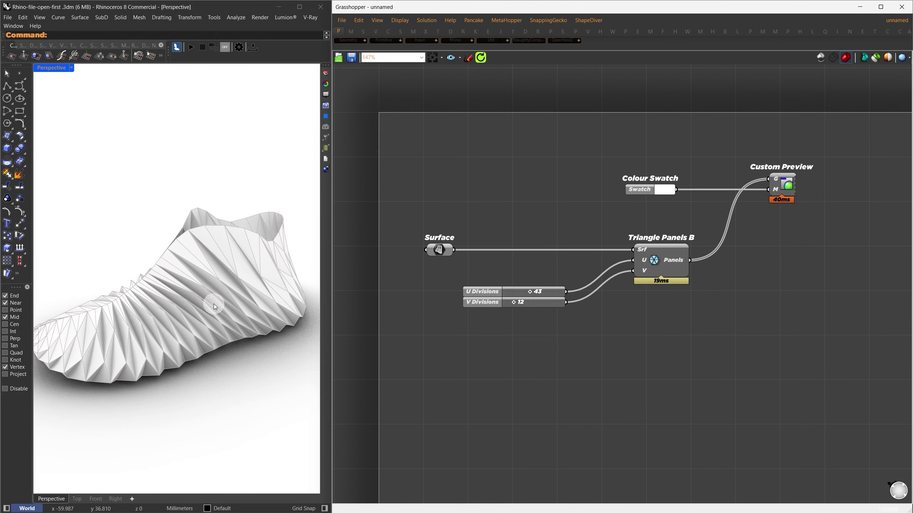
{"action": "right_click_drag", "start_coordinate": [214, 304], "coordinate": [299, 303]}
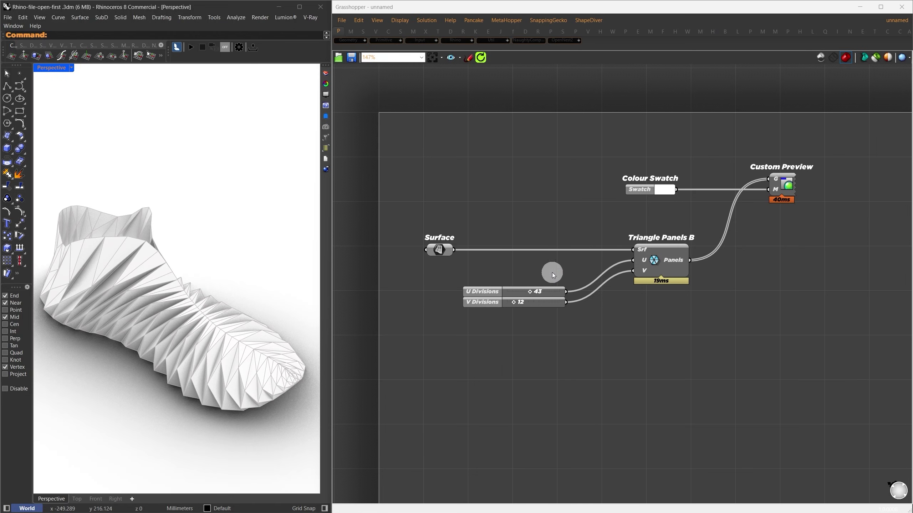
Add a Curve parameter fed by the Panels output and connect it to the G input of a new Scale component
{"action": "right_click_drag", "start_coordinate": [639, 258], "coordinate": [426, 258]}
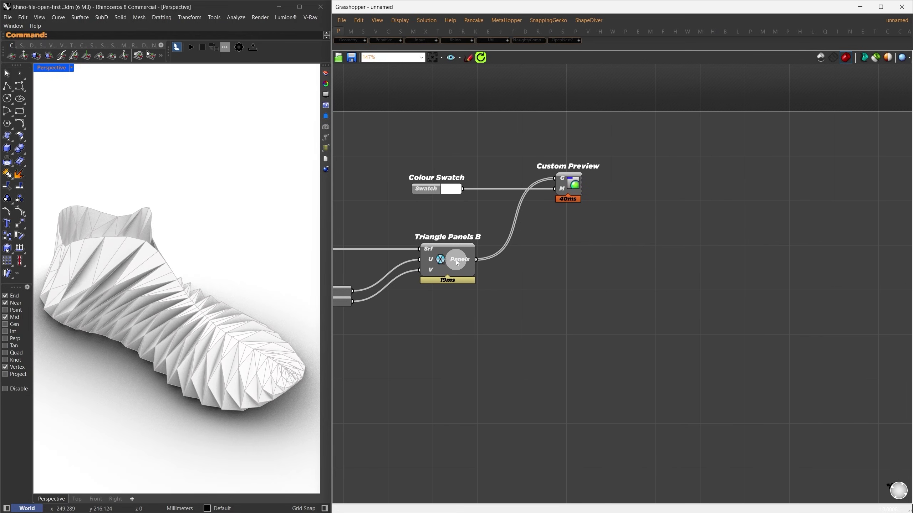
{"action": "double_click", "coordinate": [592, 267]}
{"action": "type", "text": "curve"}
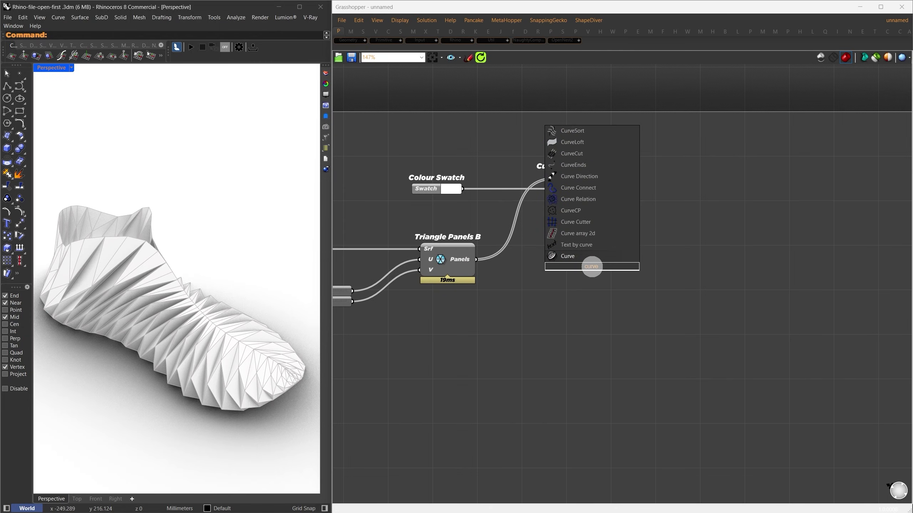
{"action": "key", "text": "Return"}
{"action": "left_click_drag", "start_coordinate": [476, 259], "coordinate": [727, 266]}
{"action": "double_click", "coordinate": [621, 265]}
{"action": "type", "text": "scale"}
{"action": "key", "text": "Return"}
Try to find the panel curves' centres with an Area component connected to the Curve parameter
{"action": "double_click", "coordinate": [630, 311]}
{"action": "type", "text": "area"}
{"action": "key", "text": "Return"}
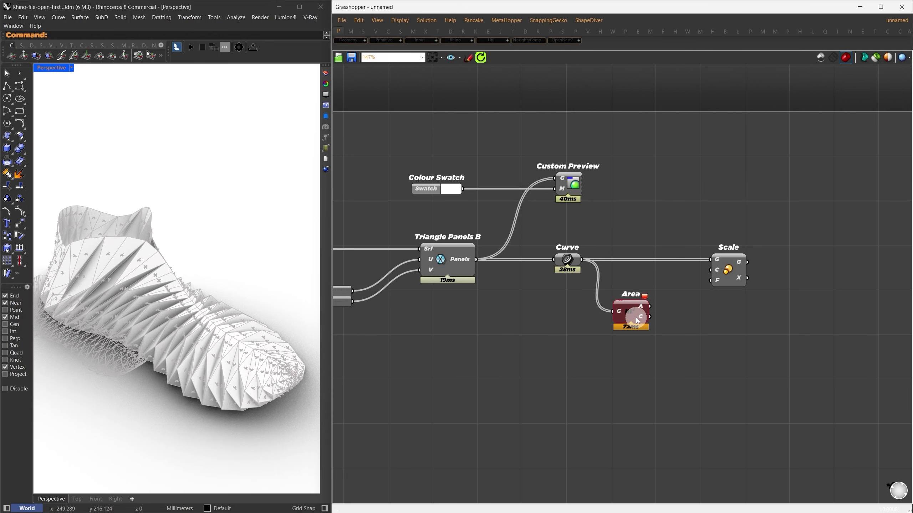
{"action": "left_click_drag", "start_coordinate": [633, 312], "coordinate": [634, 309]}
{"action": "mouse_move", "coordinate": [644, 296]}
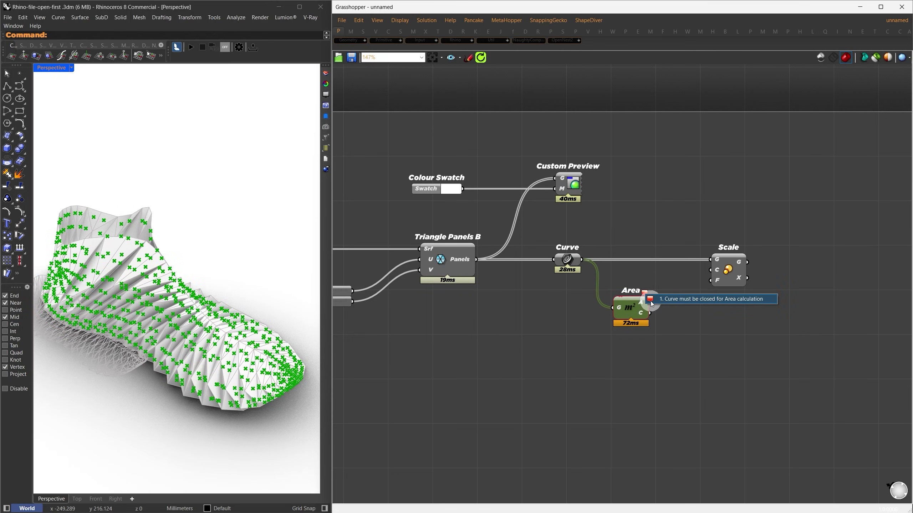
{"action": "left_click", "coordinate": [636, 371]}
{"action": "left_click", "coordinate": [606, 310]}
{"action": "key", "text": "Delete"}
Add a Discontinuity component and connect the Curve parameter to its C input
{"action": "double_click", "coordinate": [615, 326]}
{"action": "type", "text": "discontinty"}
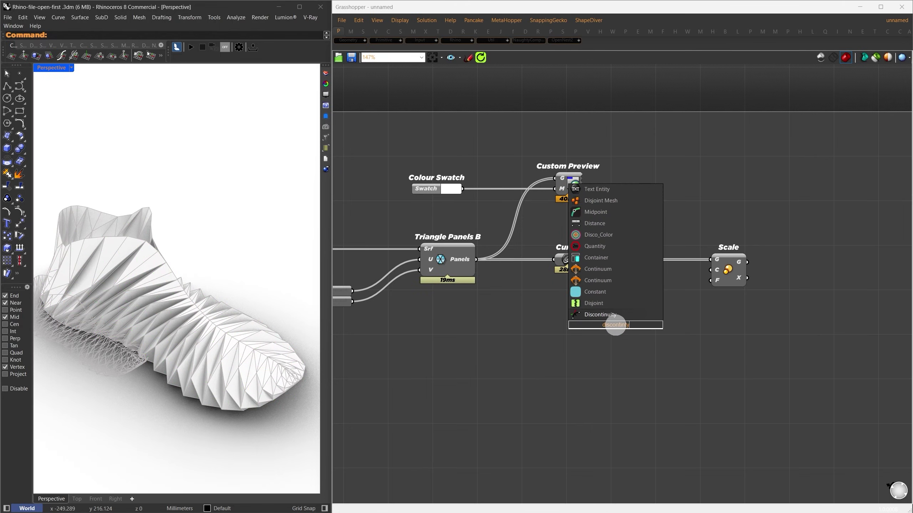
{"action": "key", "text": "Return"}
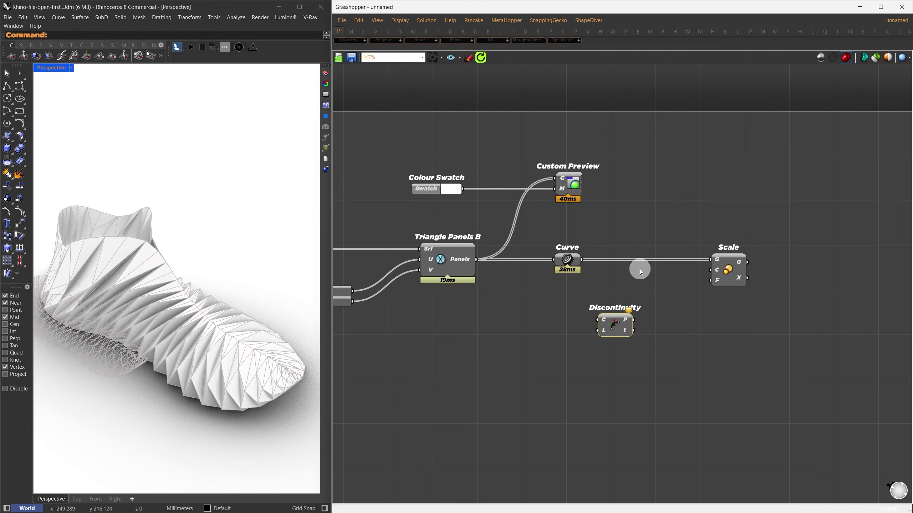
{"action": "left_click_drag", "start_coordinate": [580, 338], "coordinate": [576, 402]}
Average the discontinuity points with an Average component and connect its flattened AM output to the C input of Scale
{"action": "double_click", "coordinate": [638, 361]}
{"action": "type", "text": "average"}
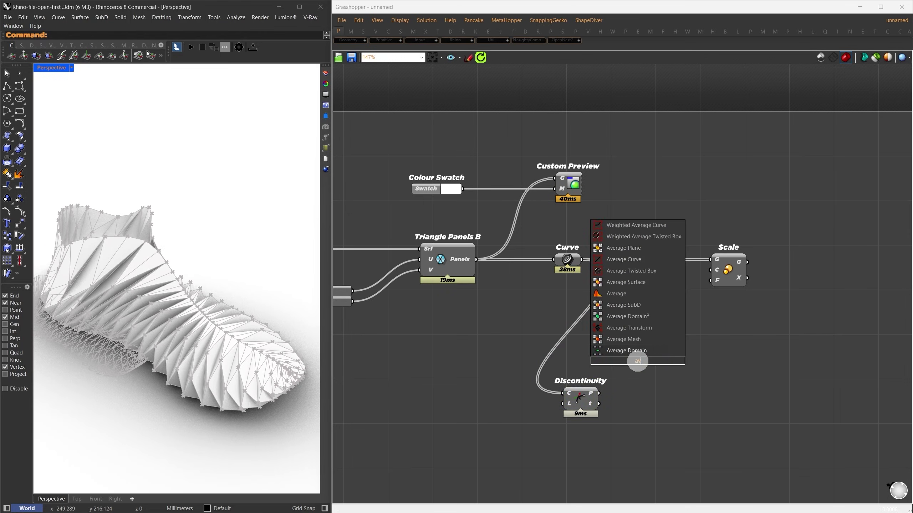
{"action": "left_click", "coordinate": [614, 352]}
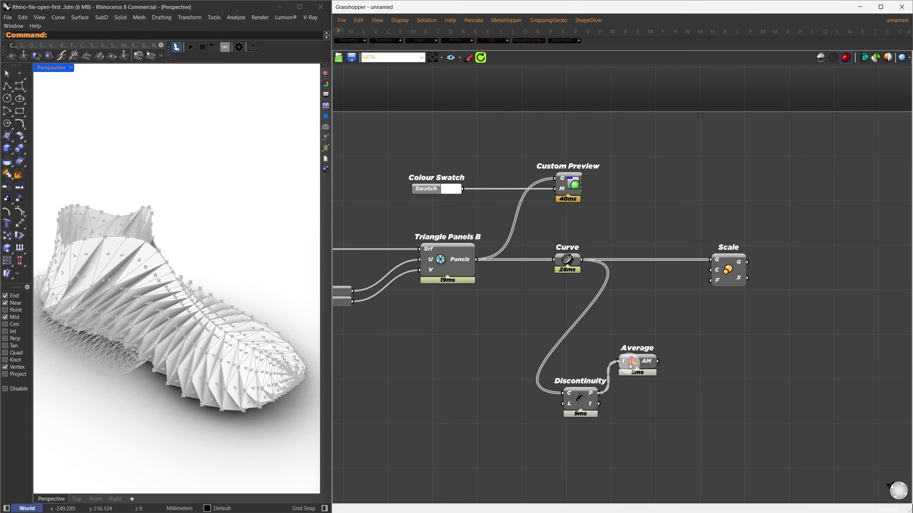
{"action": "left_click_drag", "start_coordinate": [636, 361], "coordinate": [795, 268]}
{"action": "right_click", "coordinate": [660, 394]}
{"action": "left_click", "coordinate": [675, 426]}
Reposition the Discontinuity and Average components beside the Curve parameter and turn off their previews
{"action": "left_click", "coordinate": [607, 421]}
{"action": "left_click_drag", "start_coordinate": [607, 419], "coordinate": [645, 296]}
{"action": "left_click_drag", "start_coordinate": [724, 344], "coordinate": [553, 257]}
{"action": "middle_click", "coordinate": [594, 271]}
{"action": "left_click", "coordinate": [632, 248]}
{"action": "left_click", "coordinate": [715, 328]}
Add a Factor slider created from 1.000, connect it to the F input of Scale, and set it to 0.281
{"action": "right_click_drag", "start_coordinate": [721, 332], "coordinate": [597, 303]}
{"action": "double_click", "coordinate": [566, 328]}
{"action": "type", "text": "1.000"}
{"action": "key", "text": "Return"}
{"action": "left_click_drag", "start_coordinate": [615, 327], "coordinate": [659, 251]}
{"action": "left_click_drag", "start_coordinate": [606, 327], "coordinate": [568, 327]}
Arrange the Discontinuity, Average, Factor and Scale components as a group below the Curve parameter's row
{"action": "left_click_drag", "start_coordinate": [630, 371], "coordinate": [424, 210]}
{"action": "left_click", "coordinate": [613, 341]}
{"action": "left_click_drag", "start_coordinate": [683, 241], "coordinate": [687, 239]}
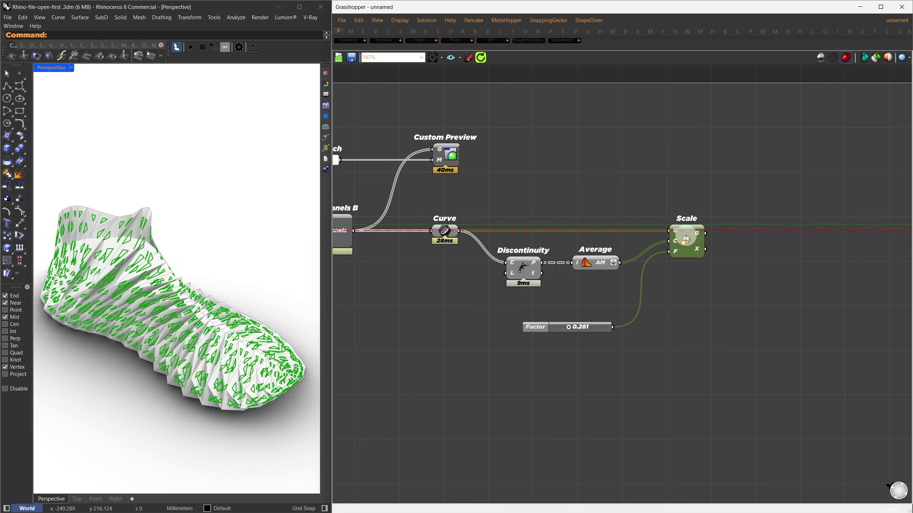
{"action": "left_click", "coordinate": [444, 230]}
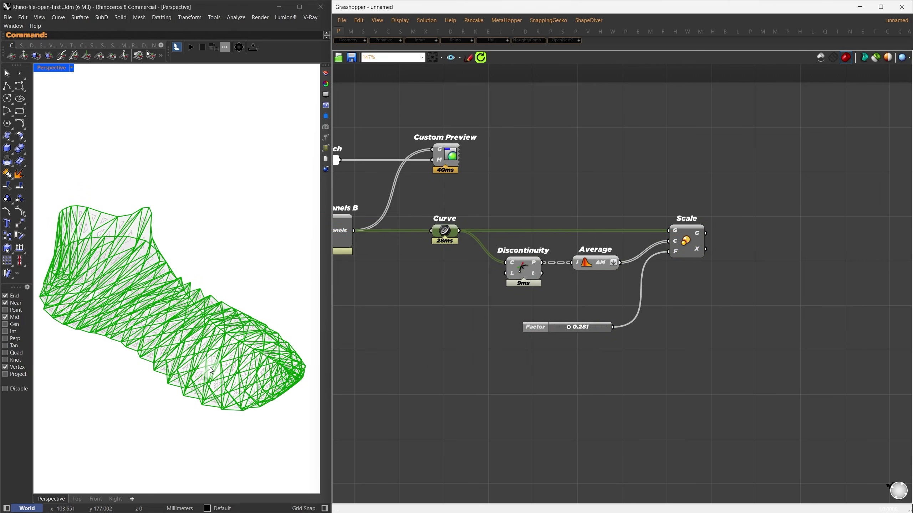
{"action": "left_click", "coordinate": [687, 240]}
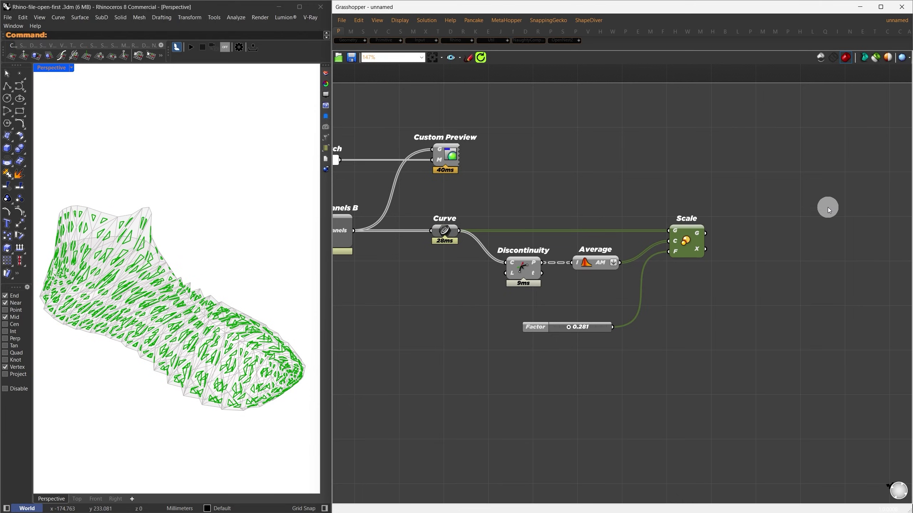
{"action": "left_click_drag", "start_coordinate": [780, 368], "coordinate": [502, 200]}
{"action": "left_click_drag", "start_coordinate": [523, 263], "coordinate": [533, 296]}
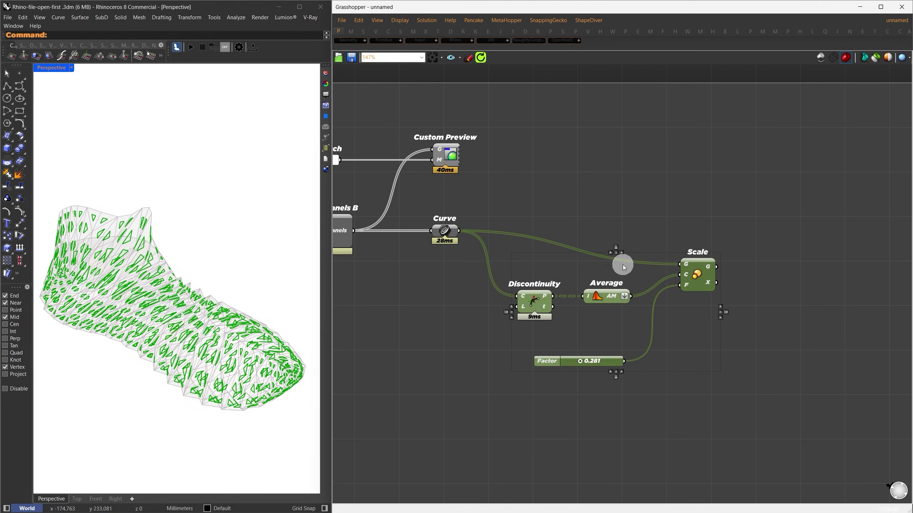
{"action": "left_click", "coordinate": [787, 216]}
Add a Merge component, connect Curve to D1 and the scaled geometry to D2, and align it with the Curve parameter
{"action": "double_click", "coordinate": [789, 218]}
{"action": "type", "text": "merge"}
{"action": "key", "text": "Return"}
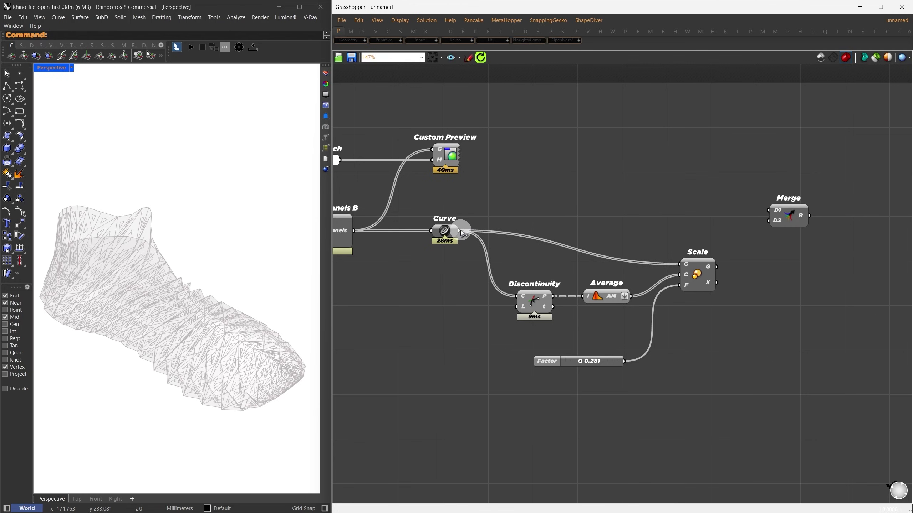
{"action": "left_click_drag", "start_coordinate": [468, 230], "coordinate": [716, 267]}
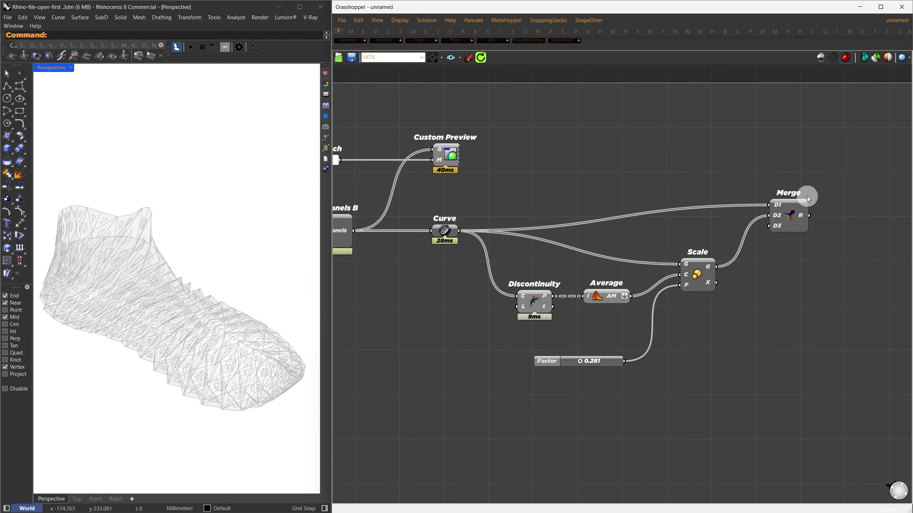
{"action": "left_click_drag", "start_coordinate": [774, 217], "coordinate": [768, 242]}
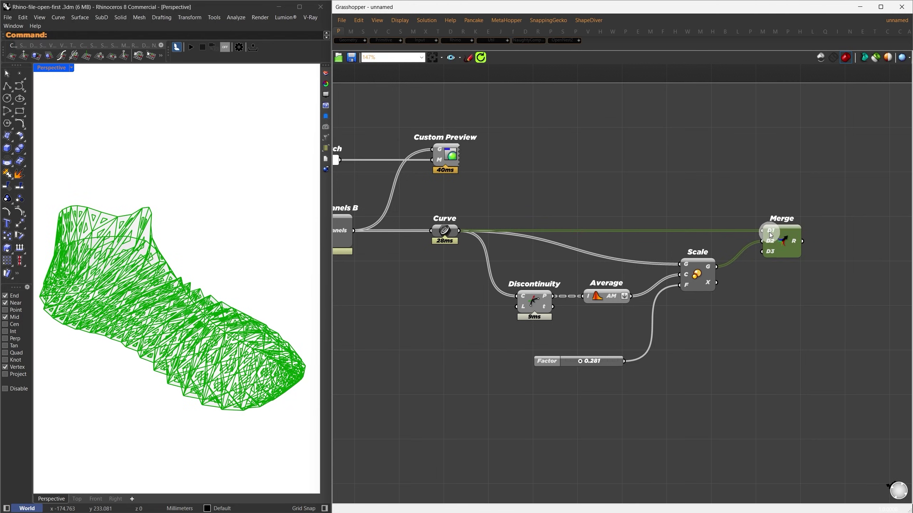
Graft the D1 and D2 inputs of the Merge component
{"action": "right_click", "coordinate": [770, 235]}
{"action": "left_click", "coordinate": [794, 325]}
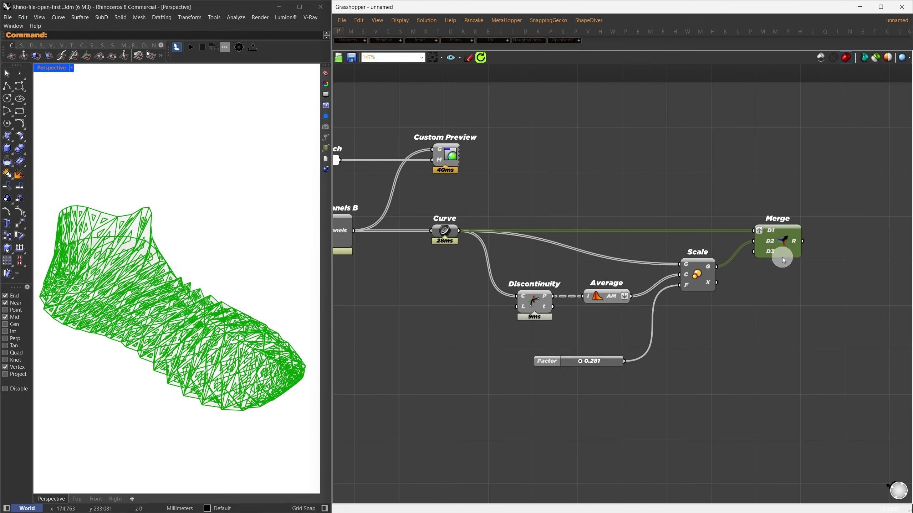
{"action": "right_click", "coordinate": [770, 243]}
{"action": "left_click", "coordinate": [784, 316]}
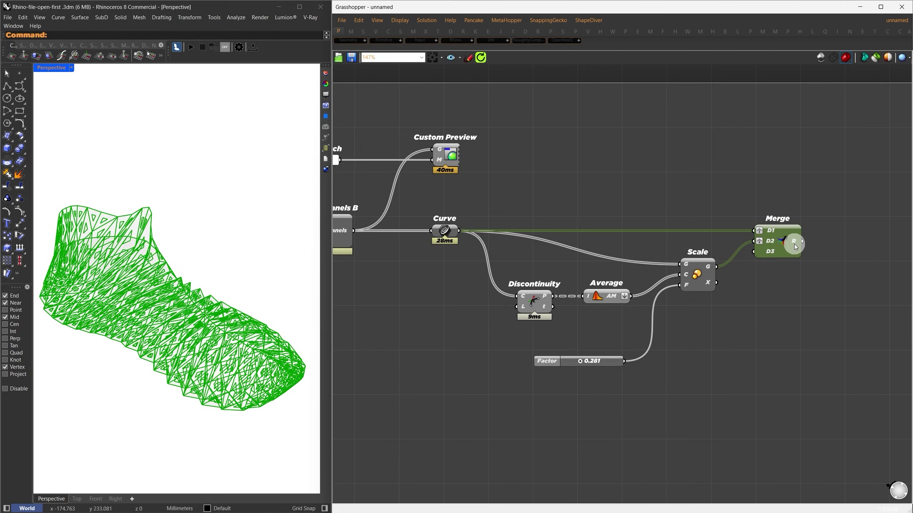
Add a Mesh Loft component fed by the Merge result and line it up with Merge
{"action": "mouse_move", "coordinate": [795, 248]}
{"action": "right_click_drag", "start_coordinate": [795, 248], "coordinate": [627, 277]}
{"action": "double_click", "coordinate": [625, 274]}
{"action": "type", "text": "mesh loft"}
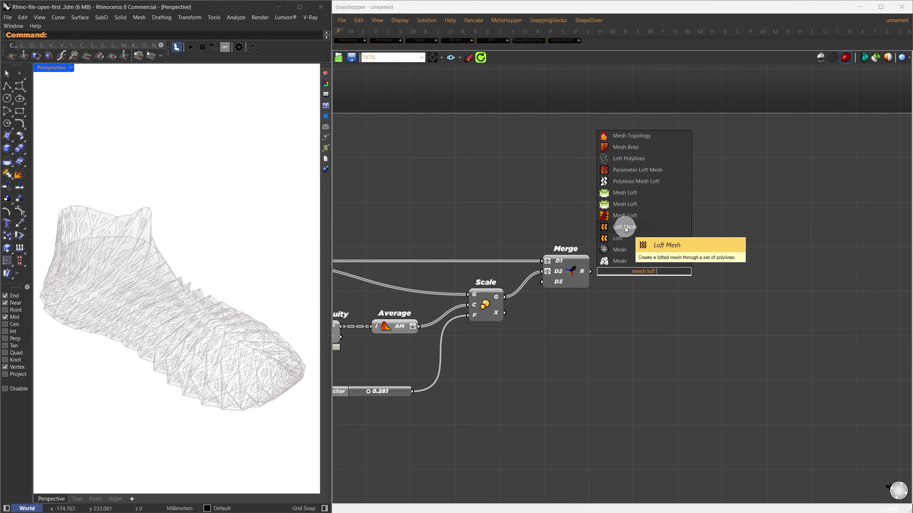
{"action": "left_click", "coordinate": [621, 216]}
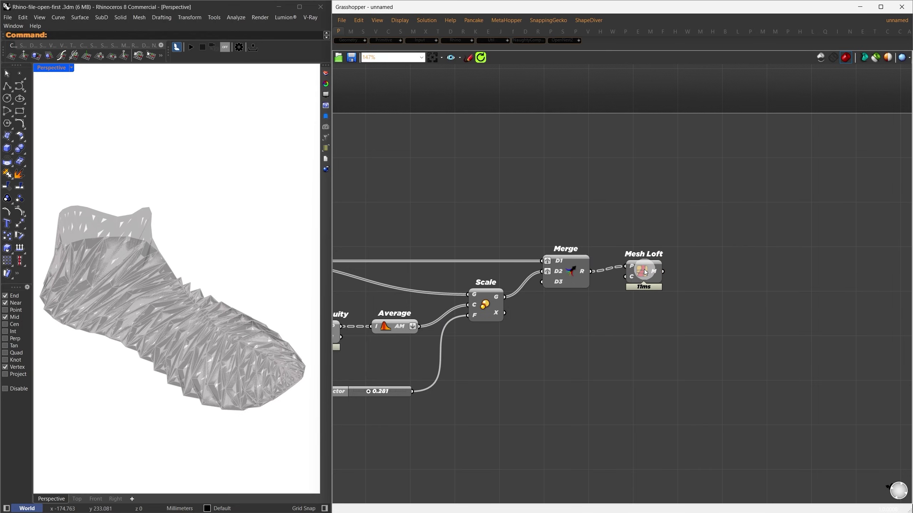
{"action": "left_click_drag", "start_coordinate": [629, 265], "coordinate": [646, 271]}
Add a Unify Mesh component, connect the Mesh Loft output to its M input, and align the two components
{"action": "double_click", "coordinate": [740, 258]}
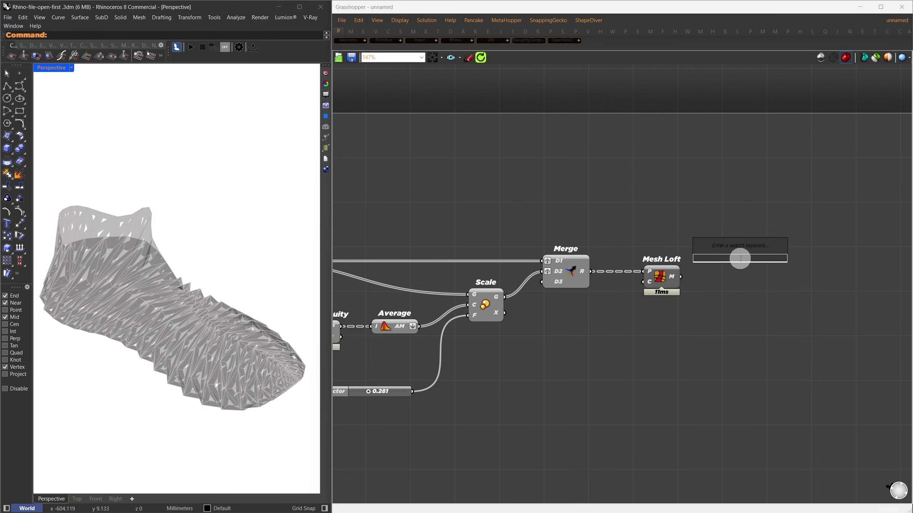
{"action": "type", "text": "unify mesh"}
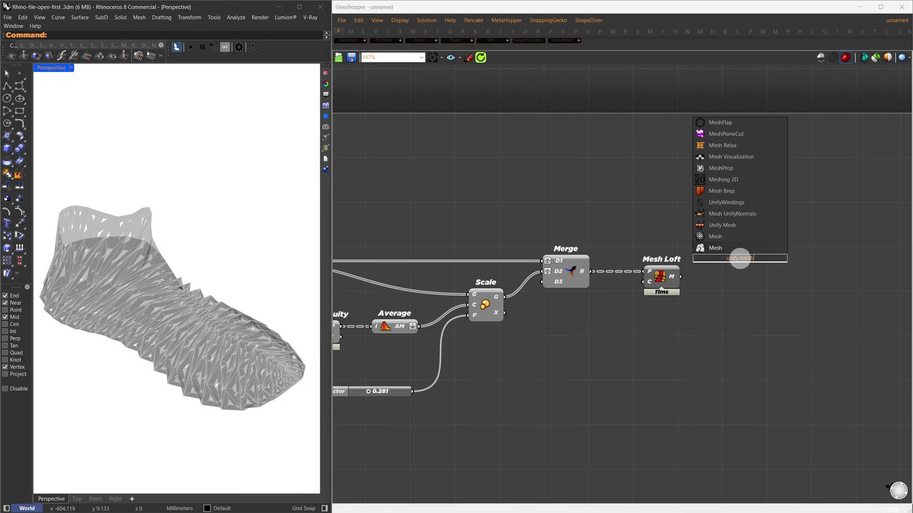
{"action": "key", "text": "Return"}
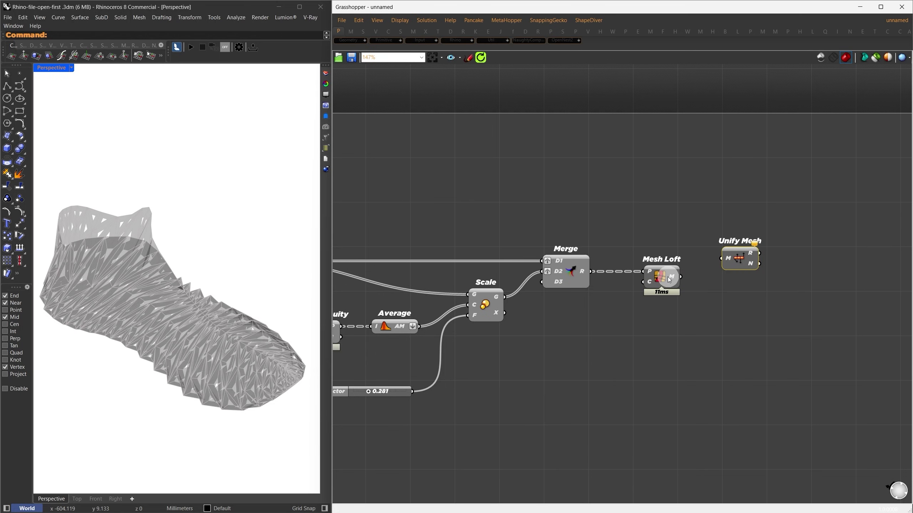
{"action": "left_click_drag", "start_coordinate": [680, 277], "coordinate": [720, 257]}
{"action": "left_click_drag", "start_coordinate": [741, 254], "coordinate": [737, 273]}
Turn off the previews of the Merge, Mesh Loft and Unify Mesh components
{"action": "left_click_drag", "start_coordinate": [696, 309], "coordinate": [493, 209]}
{"action": "middle_click", "coordinate": [595, 205]}
{"action": "left_click", "coordinate": [621, 181]}
{"action": "scroll", "coordinate": [691, 187], "scroll_direction": "down", "scroll_amount": 2}
{"action": "left_click", "coordinate": [689, 206]}
Move the Colour Swatch and Custom Preview components together to the area above Unify Mesh
{"action": "right_click_drag", "start_coordinate": [420, 199], "coordinate": [512, 196]}
{"action": "left_click_drag", "start_coordinate": [512, 197], "coordinate": [370, 168]}
{"action": "left_click_drag", "start_coordinate": [478, 190], "coordinate": [884, 204]}
{"action": "right_click_drag", "start_coordinate": [884, 204], "coordinate": [622, 229]}
{"action": "scroll", "coordinate": [622, 229], "scroll_direction": "up", "scroll_amount": 1}
Replace the Custom Preview's geometry input with the R output of Unify Mesh and enable its preview
{"action": "left_click", "coordinate": [601, 287]}
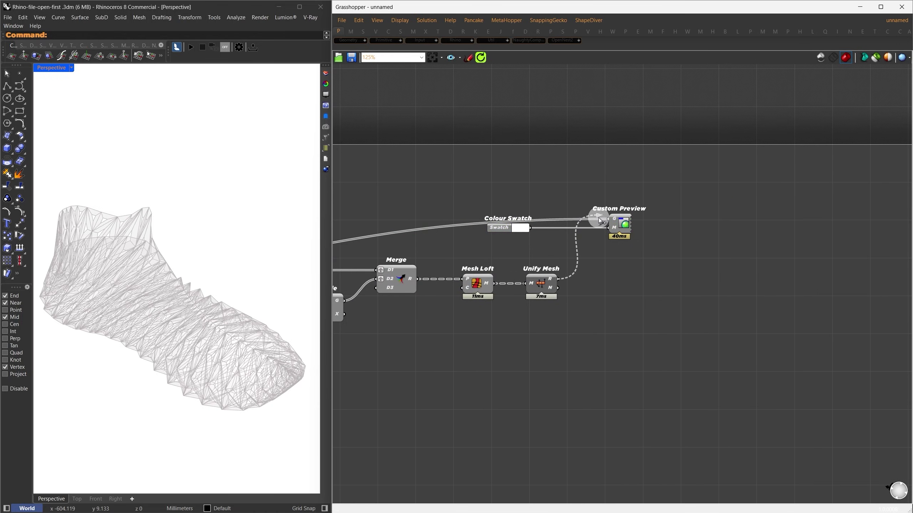
{"action": "left_click_drag", "start_coordinate": [605, 219], "coordinate": [605, 219]}
{"action": "left_click_drag", "start_coordinate": [651, 263], "coordinate": [592, 205]}
{"action": "middle_click", "coordinate": [608, 206]}
{"action": "left_click", "coordinate": [628, 192]}
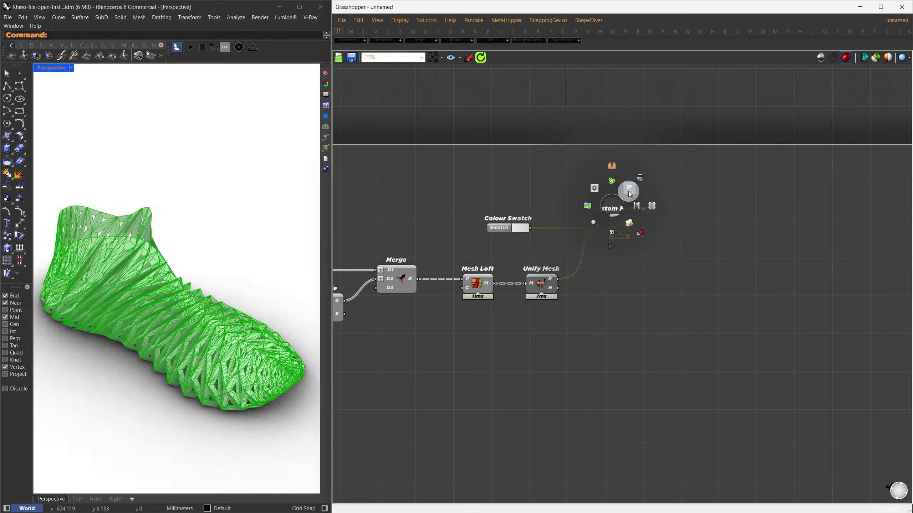
{"action": "left_click", "coordinate": [695, 281]}
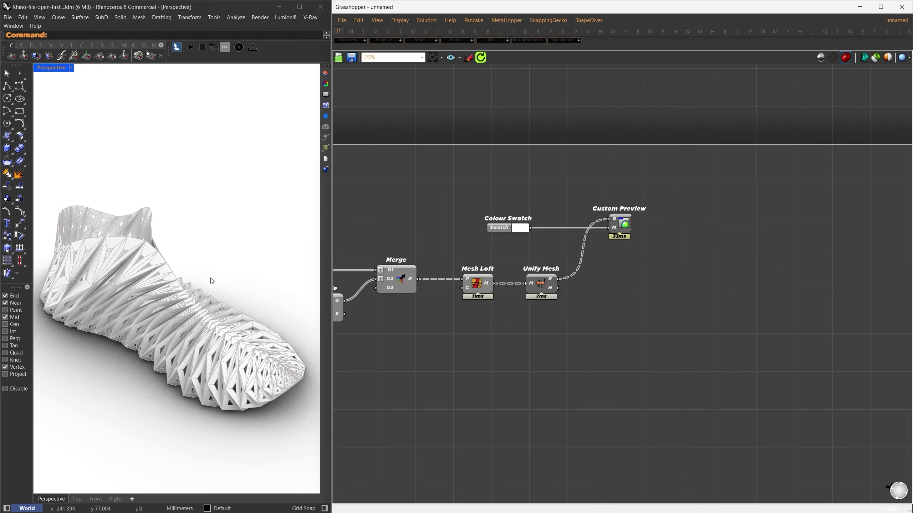
Examine the lofted mesh panels of the shoe close up and from different angles
{"action": "right_click_drag", "start_coordinate": [229, 295], "coordinate": [256, 315]}
{"action": "scroll", "coordinate": [187, 328], "scroll_direction": "up", "scroll_amount": 7}
{"action": "right_click_drag", "start_coordinate": [180, 366], "coordinate": [169, 347]}
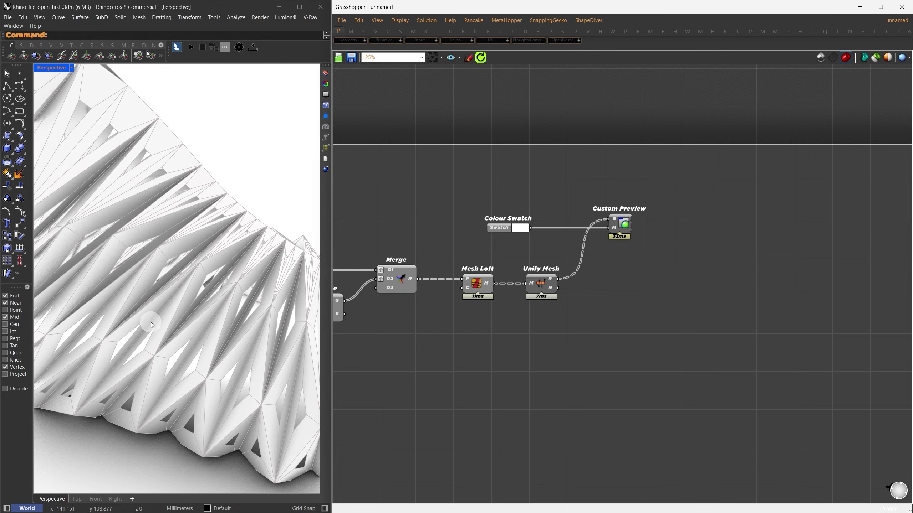
{"action": "scroll", "coordinate": [151, 323], "scroll_direction": "down", "scroll_amount": 5}
{"action": "right_click_drag", "start_coordinate": [157, 289], "coordinate": [117, 300]}
Add a Weaverbird's Join Meshes and Weld component and place it downstream of Unify Mesh
{"action": "double_click", "coordinate": [601, 259]}
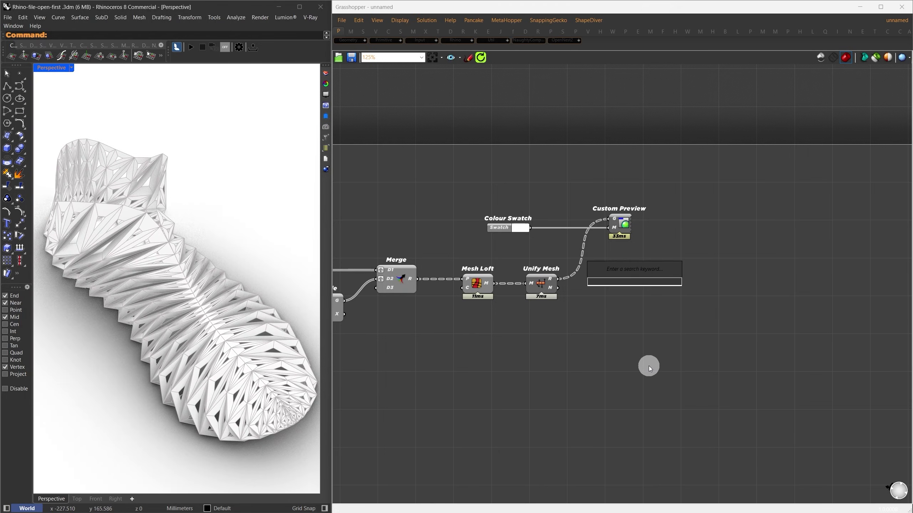
{"action": "key", "text": "Escape"}
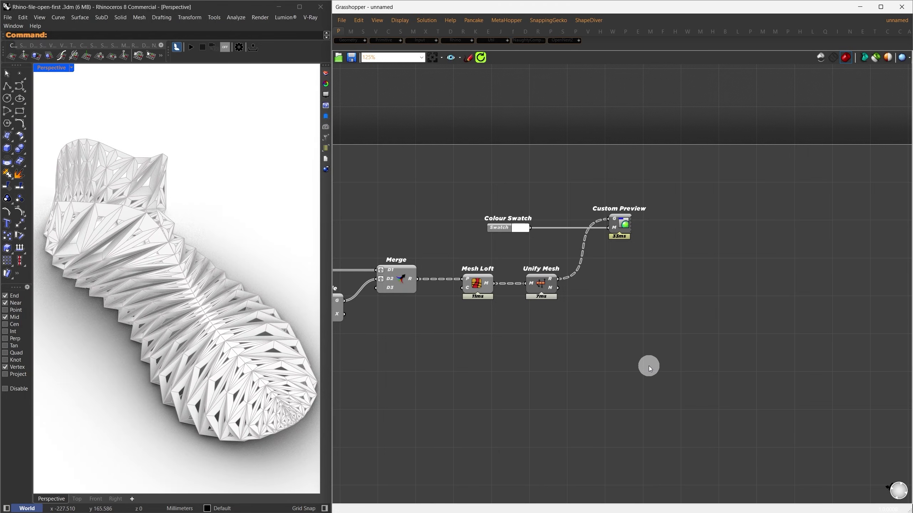
{"action": "double_click", "coordinate": [647, 319]}
{"action": "type", "text": "wbjo"}
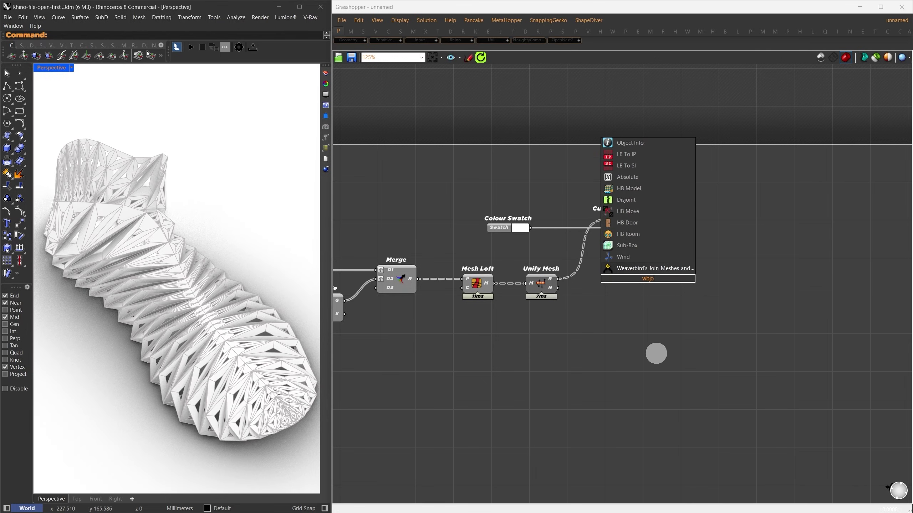
{"action": "type", "text": "in"}
{"action": "key", "text": "Return"}
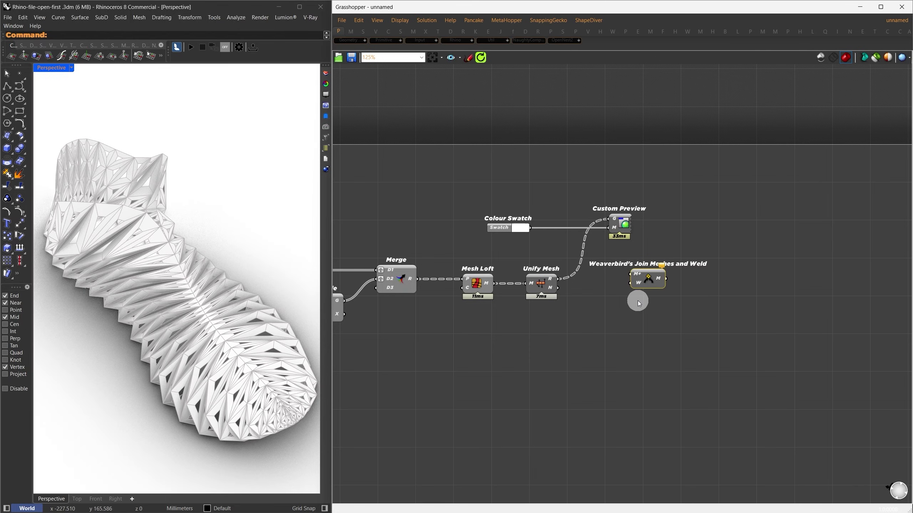
{"action": "left_click_drag", "start_coordinate": [638, 300], "coordinate": [658, 315]}
Connect Unify Mesh's R output to the M+ input of Join Meshes and Weld and flatten that input
{"action": "left_click_drag", "start_coordinate": [563, 284], "coordinate": [669, 284]}
{"action": "right_click", "coordinate": [665, 284]}
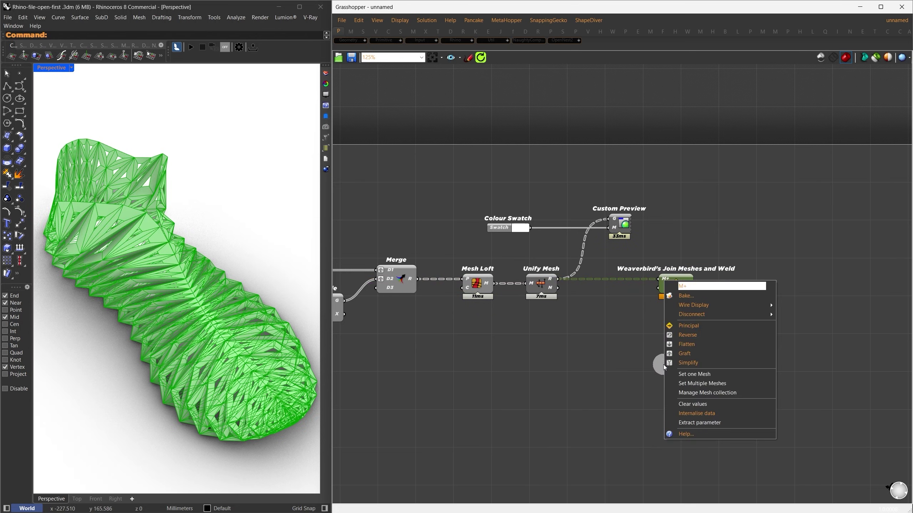
{"action": "left_click", "coordinate": [683, 343]}
{"action": "mouse_move", "coordinate": [688, 286]}
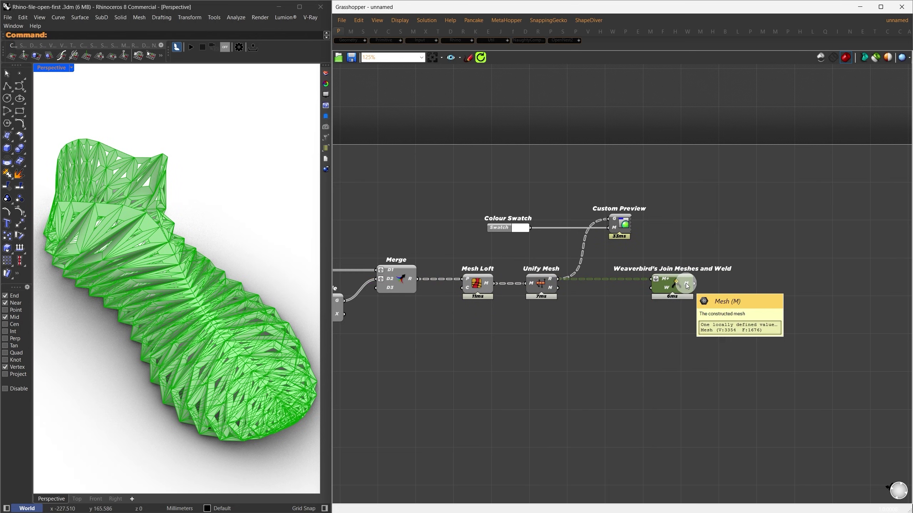
Add a Weaverbird's Mesh Thicken component and connect the Join Meshes and Weld output to its M input
{"action": "right_click_drag", "start_coordinate": [737, 284], "coordinate": [639, 284]}
{"action": "double_click", "coordinate": [718, 294]}
{"action": "type", "text": "wb mesh thicken"}
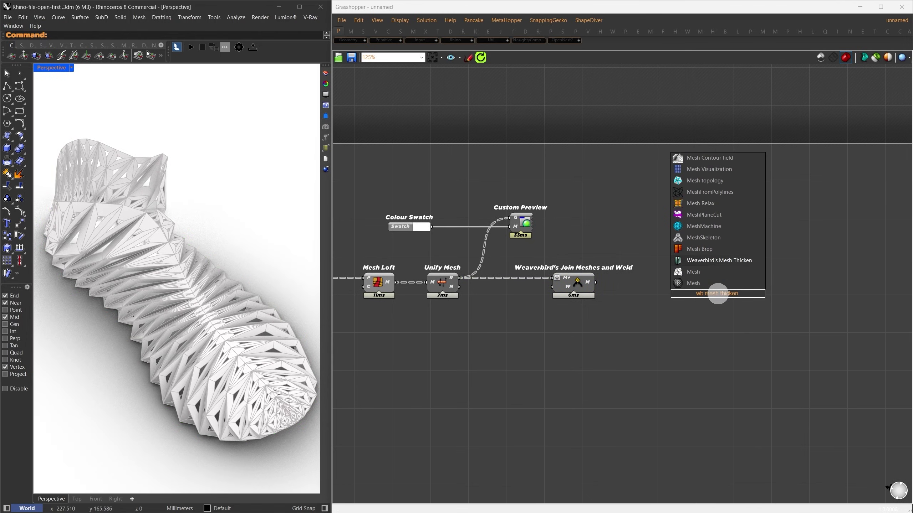
{"action": "key", "text": "Return"}
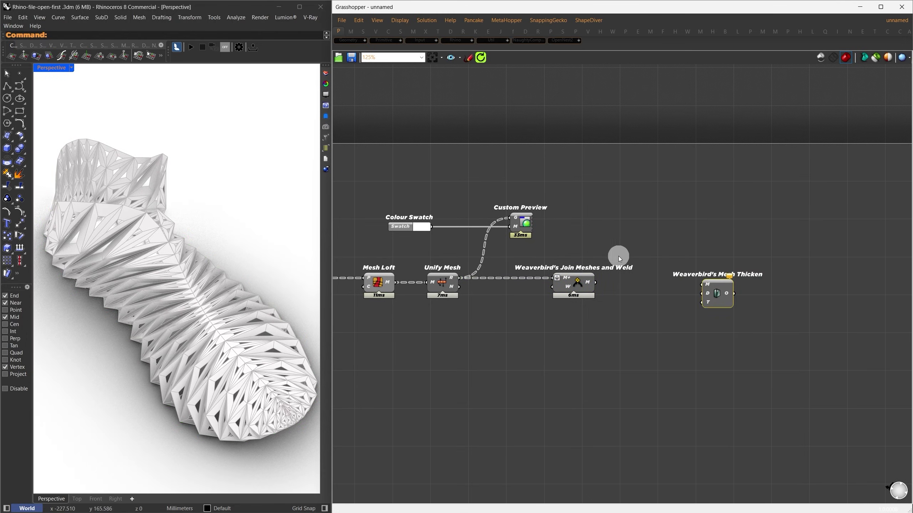
{"action": "left_click_drag", "start_coordinate": [595, 282], "coordinate": [657, 288]}
Move the Colour Swatch and Custom Preview past Mesh Thicken and feed its O output into the preview's G input
{"action": "left_click_drag", "start_coordinate": [589, 246], "coordinate": [366, 178]}
{"action": "left_click_drag", "start_coordinate": [526, 218], "coordinate": [850, 293]}
{"action": "left_click_drag", "start_coordinate": [682, 292], "coordinate": [834, 291]}
{"action": "mouse_move", "coordinate": [675, 294]}
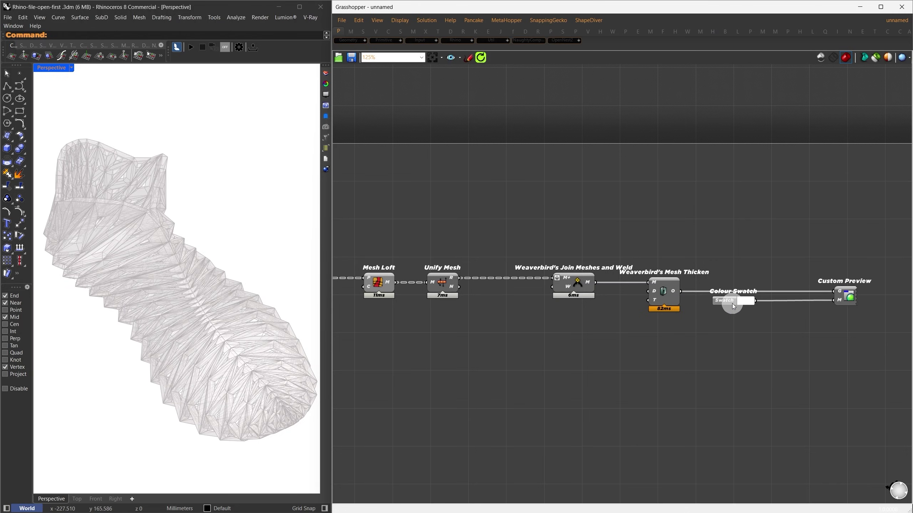
Add a MeshQuickFixInvalid component and wire it between Mesh Thicken and the Custom Preview's G input
{"action": "double_click", "coordinate": [726, 324]}
{"action": "type", "text": "mesh quickfix"}
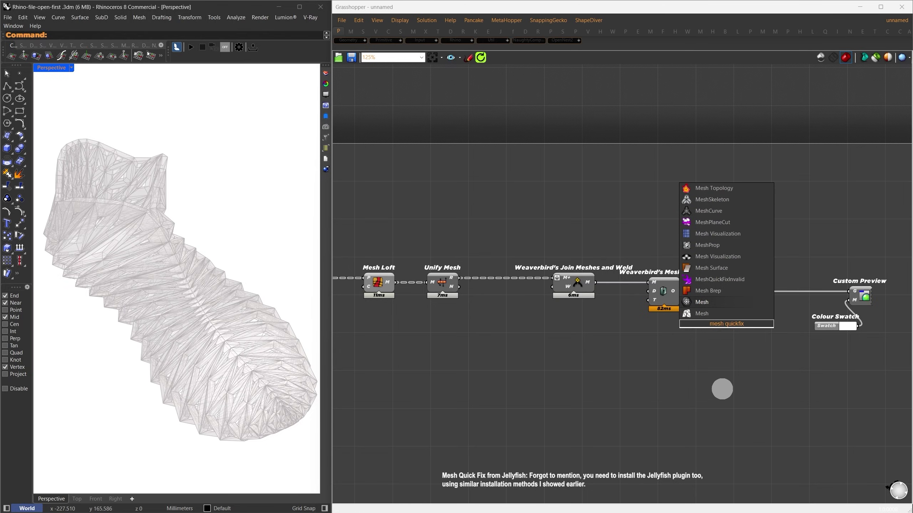
{"action": "key", "text": "Return"}
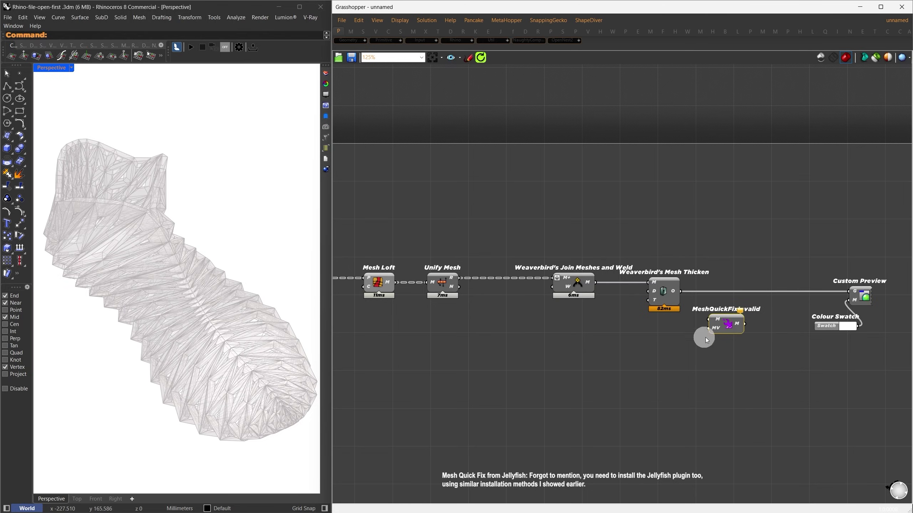
{"action": "left_click_drag", "start_coordinate": [718, 325], "coordinate": [847, 291]}
Turn off the previews of Join Meshes and Weld, Mesh Thicken and MeshQuickFixInvalid
{"action": "left_click_drag", "start_coordinate": [739, 373], "coordinate": [453, 185]}
{"action": "middle_click", "coordinate": [589, 209]}
{"action": "left_click", "coordinate": [615, 182]}
{"action": "left_click", "coordinate": [637, 339]}
{"action": "right_click_drag", "start_coordinate": [116, 288], "coordinate": [181, 327]}
{"action": "scroll", "coordinate": [178, 320], "scroll_direction": "up", "scroll_amount": 5}
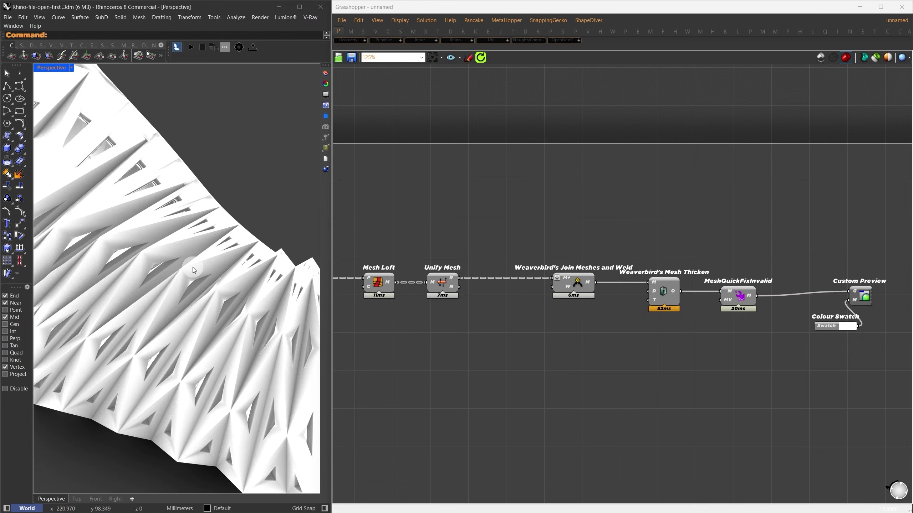
Move the Custom Preview and Colour Swatch together farther from MeshQuickFixInvalid to make room for another component
{"action": "right_click_drag", "start_coordinate": [784, 273], "coordinate": [560, 251]}
{"action": "left_click_drag", "start_coordinate": [715, 338], "coordinate": [575, 194]}
{"action": "left_click_drag", "start_coordinate": [636, 286], "coordinate": [760, 290]}
Add Weaverbird's Catmull-Clark Subdivision and wire it between MeshQuickFixInvalid and the Custom Preview's G input
{"action": "double_click", "coordinate": [611, 309]}
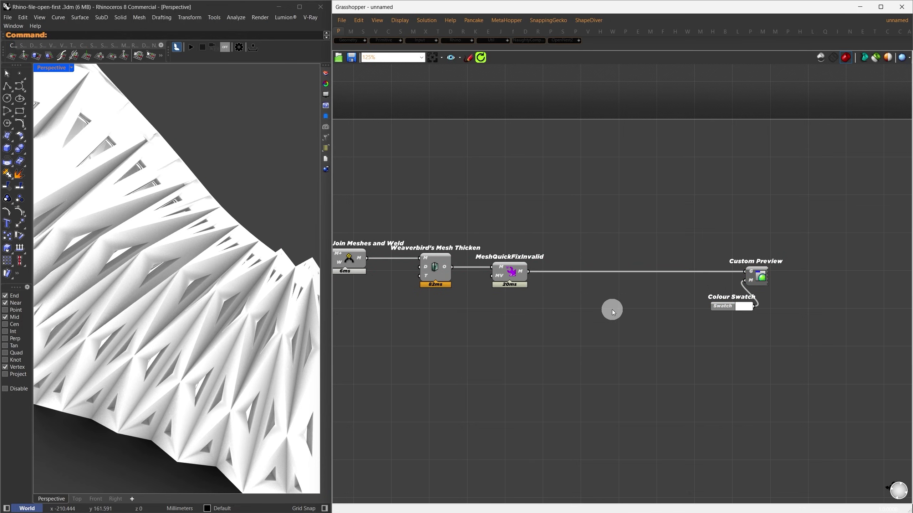
{"action": "type", "text": "catmu"}
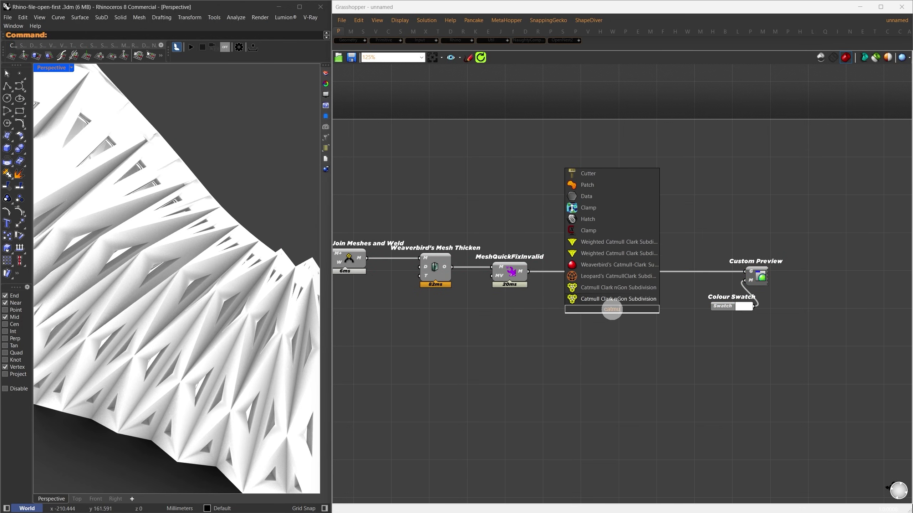
{"action": "type", "text": "l clarck"}
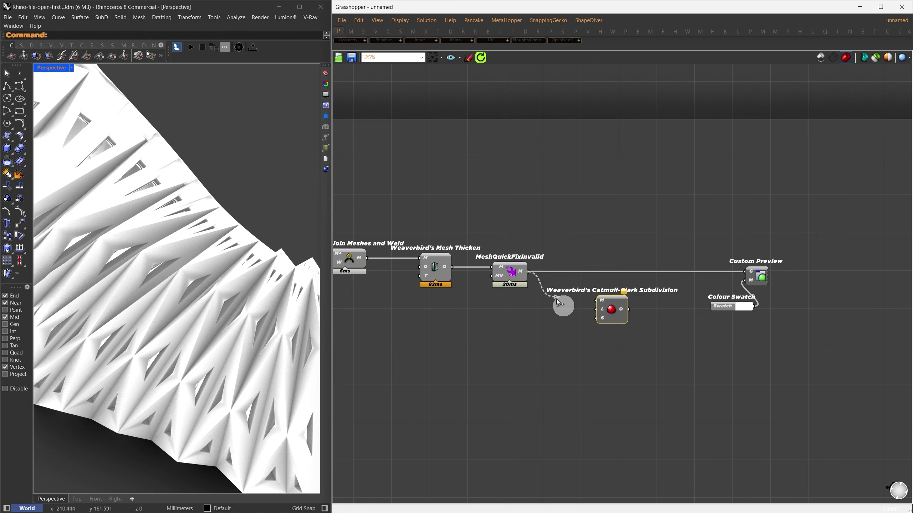
{"action": "left_click_drag", "start_coordinate": [601, 302], "coordinate": [627, 280]}
{"action": "left_click_drag", "start_coordinate": [738, 266], "coordinate": [741, 271]}
Turn off the preview of the Catmull-Clark Subdivision component along with the mesh components feeding it
{"action": "left_click_drag", "start_coordinate": [647, 335], "coordinate": [337, 212]}
{"action": "middle_click", "coordinate": [467, 201]}
{"action": "left_click", "coordinate": [490, 181]}
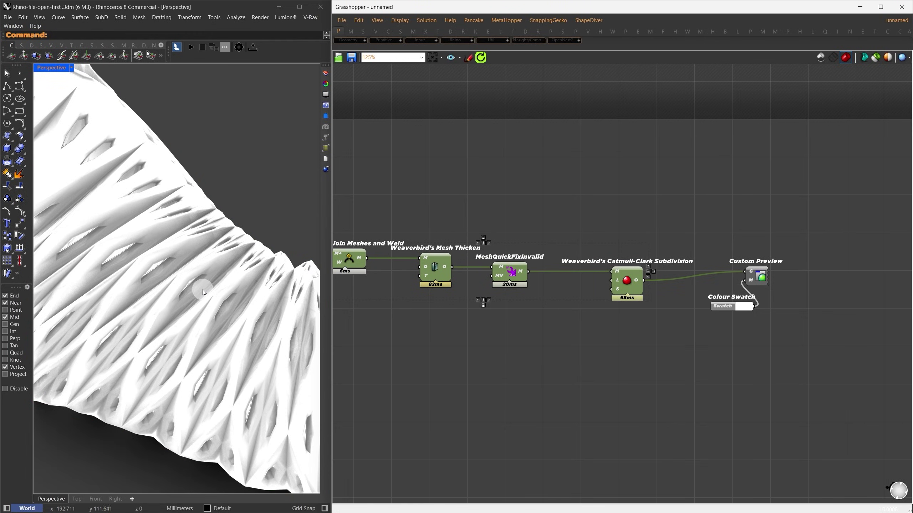
{"action": "right_click_drag", "start_coordinate": [207, 287], "coordinate": [282, 297]}
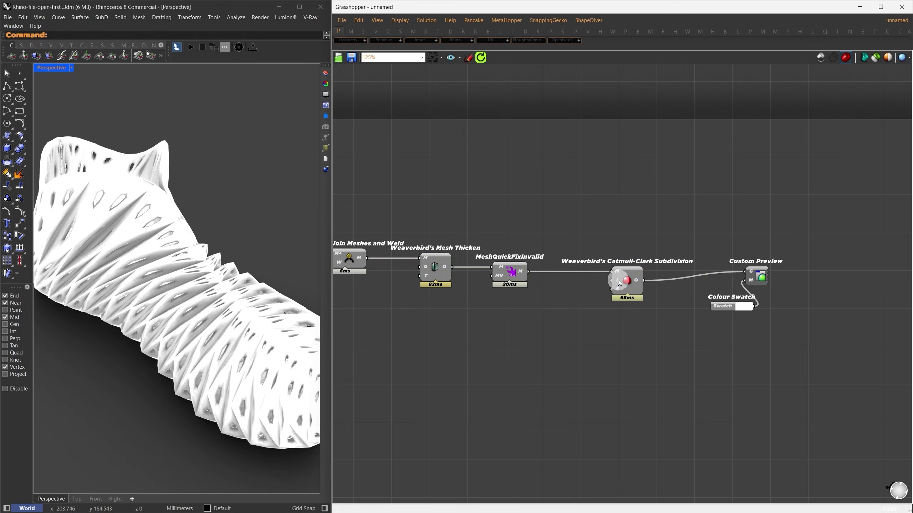
Connect a number slider set to 2 to the subdivision's L input and shift the Custom Preview and Colour Swatch farther along
{"action": "double_click", "coordinate": [550, 316]}
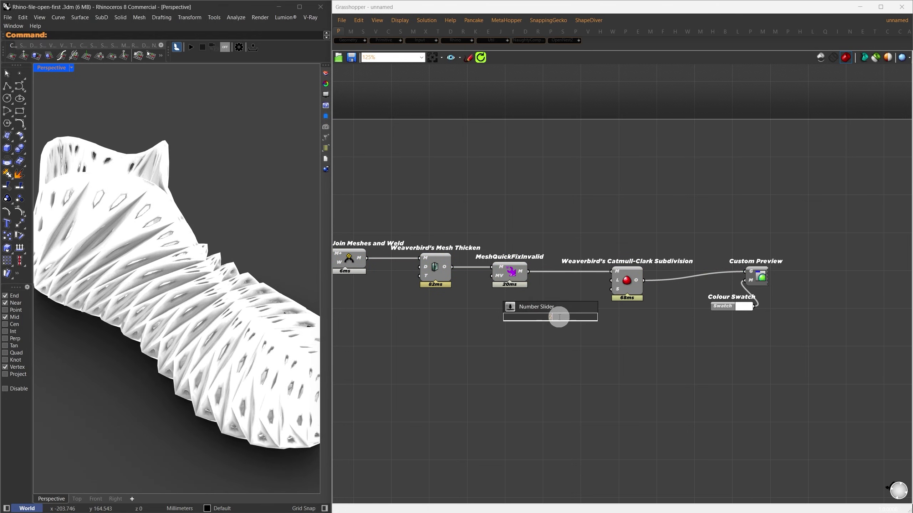
{"action": "key", "text": "Return"}
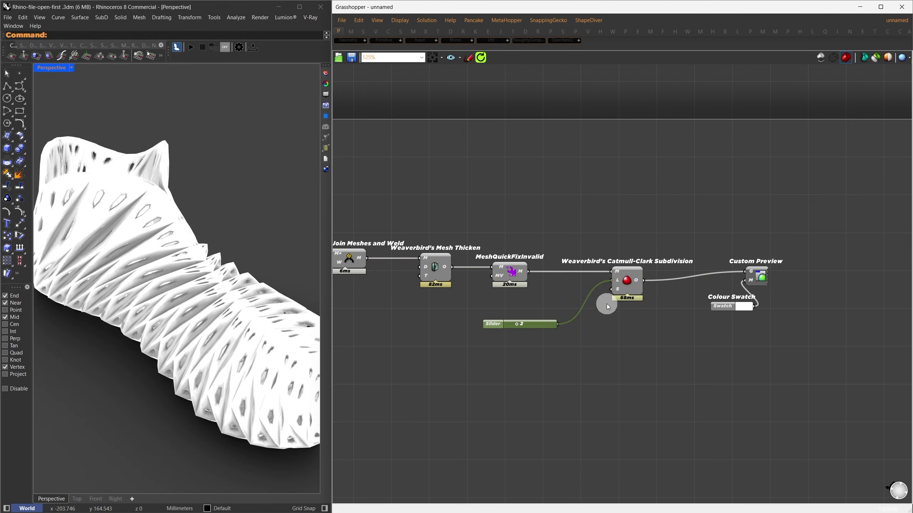
{"action": "left_click_drag", "start_coordinate": [767, 322], "coordinate": [794, 287]}
{"action": "left_click", "coordinate": [652, 356]}
Examine the smoothed, perforated shoe mesh close up and from several sides
{"action": "right_click_drag", "start_coordinate": [221, 315], "coordinate": [131, 303]}
{"action": "scroll", "coordinate": [225, 296], "scroll_direction": "up", "scroll_amount": 6}
{"action": "scroll", "coordinate": [224, 295], "scroll_direction": "up", "scroll_amount": 3}
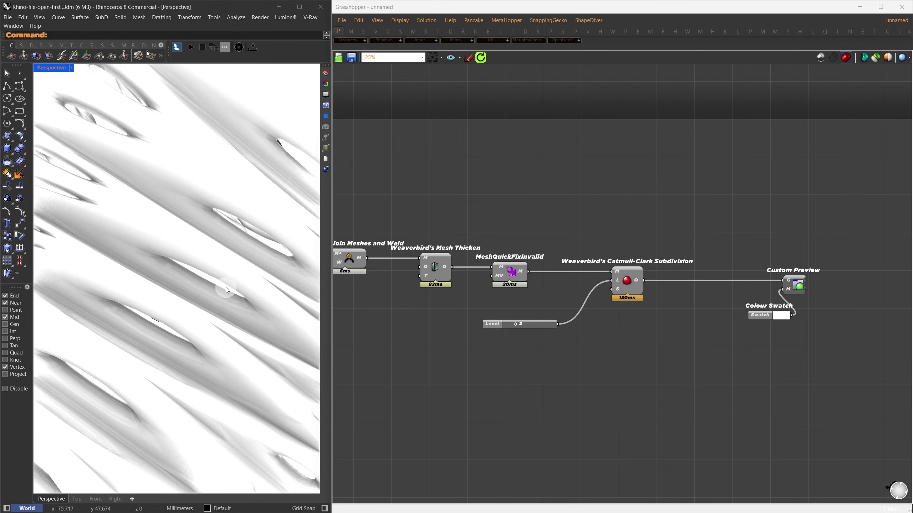
{"action": "scroll", "coordinate": [155, 333], "scroll_direction": "down", "scroll_amount": 9}
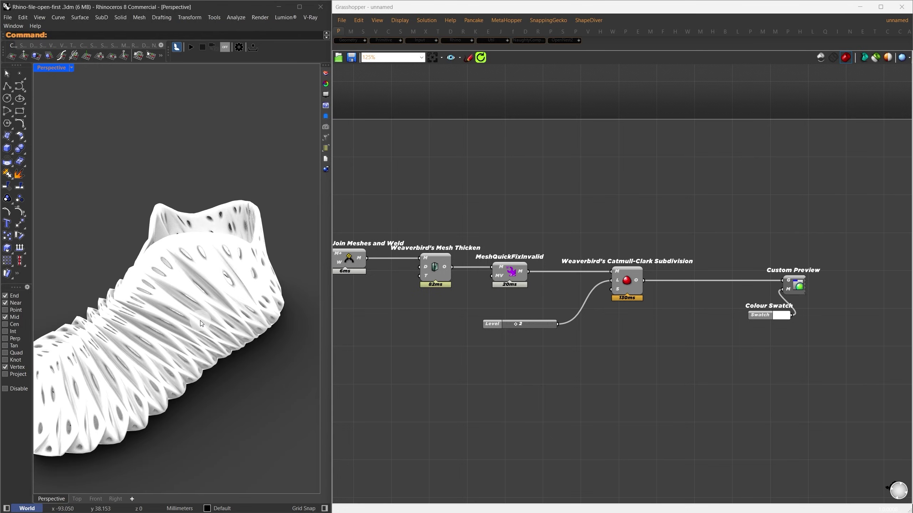
{"action": "scroll", "coordinate": [212, 309], "scroll_direction": "up", "scroll_amount": 3}
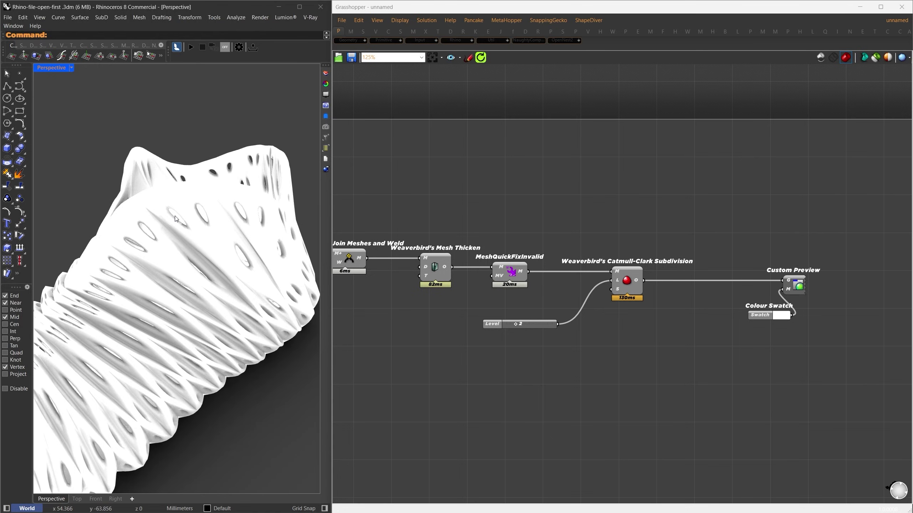
{"action": "scroll", "coordinate": [216, 254], "scroll_direction": "down", "scroll_amount": 6}
{"action": "scroll", "coordinate": [151, 283], "scroll_direction": "up", "scroll_amount": 4}
{"action": "right_click_drag", "start_coordinate": [129, 283], "coordinate": [234, 275]}
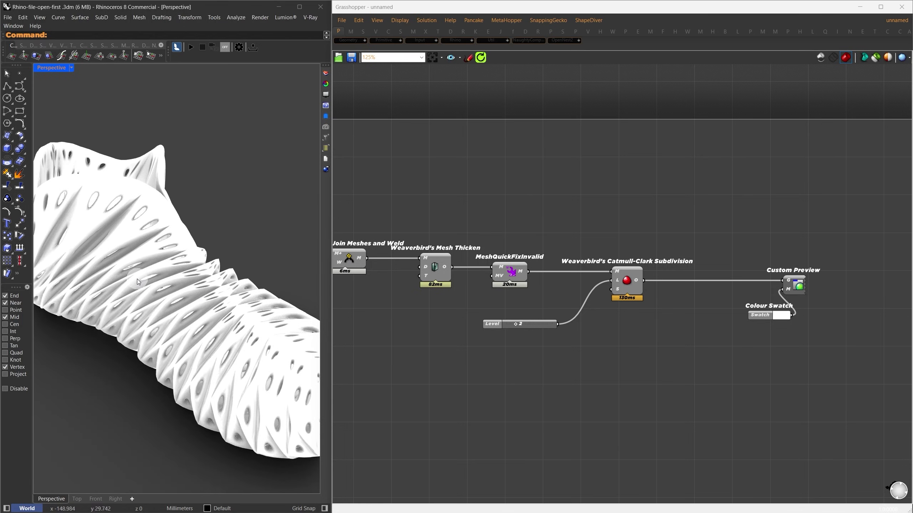
{"action": "right_click_drag", "start_coordinate": [184, 303], "coordinate": [201, 310]}
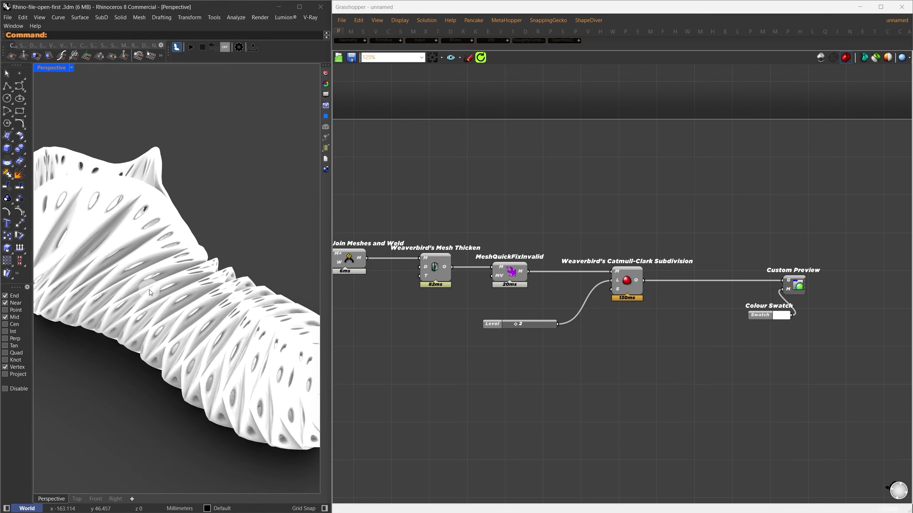
{"action": "right_click_drag", "start_coordinate": [139, 292], "coordinate": [177, 300]}
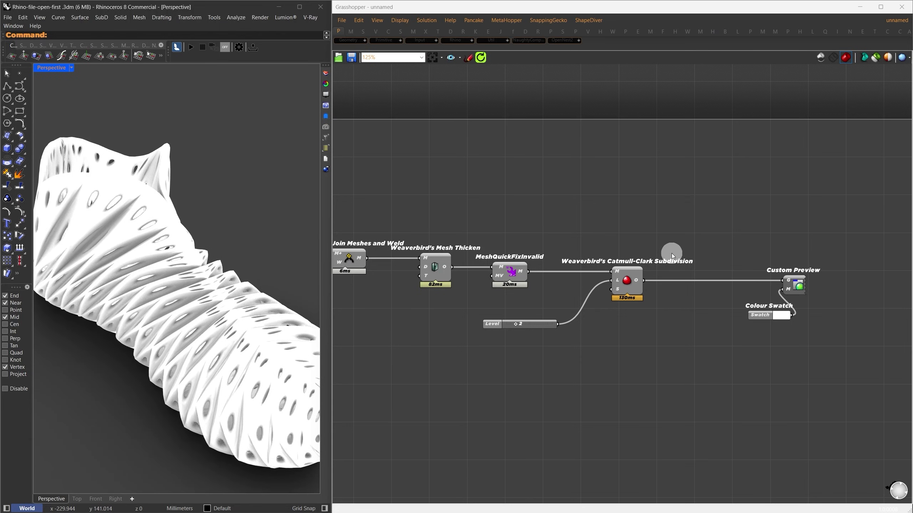
Insert a Relay on the wires leaving the Curve component and shift everything downstream to open space between them
{"action": "scroll", "coordinate": [715, 251], "scroll_direction": "down", "scroll_amount": 4}
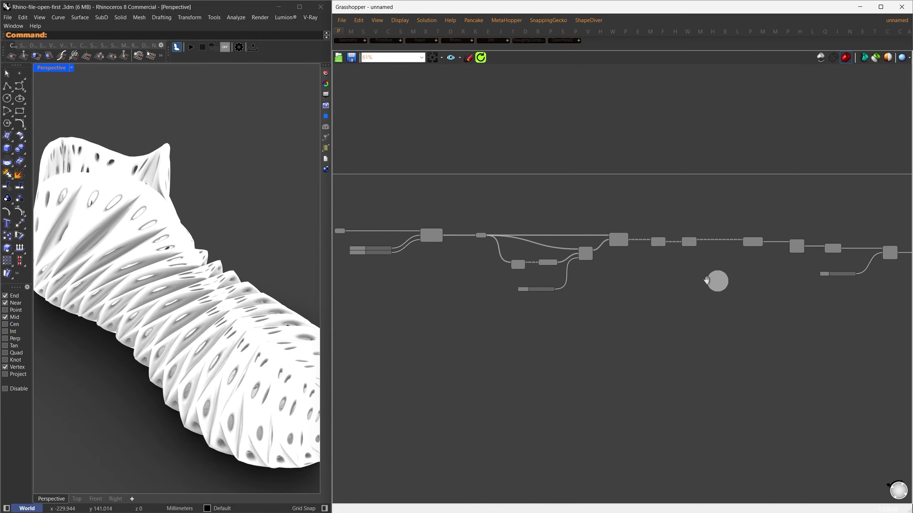
{"action": "scroll", "coordinate": [583, 247], "scroll_direction": "up", "scroll_amount": 3}
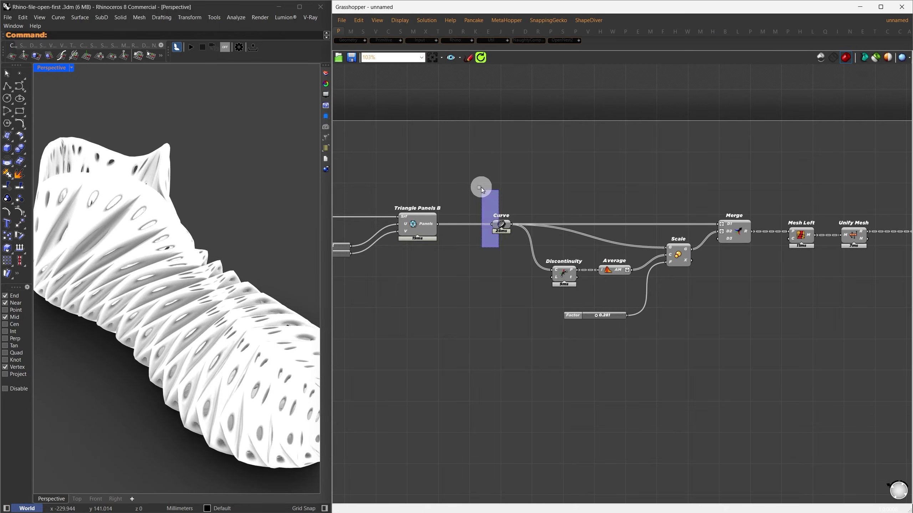
{"action": "double_click", "coordinate": [528, 224]}
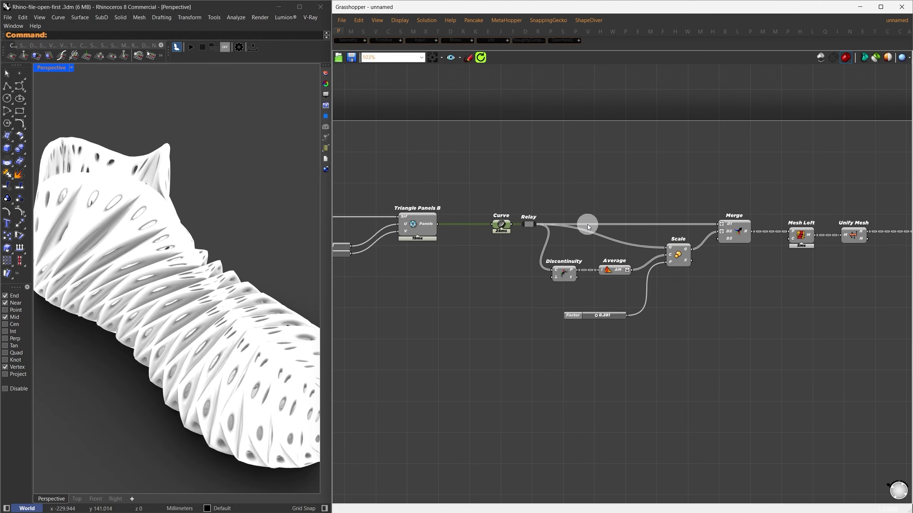
{"action": "left_click_drag", "start_coordinate": [533, 243], "coordinate": [757, 269], "text": "alt"}
Add an Explode component below the Curve component and connect the curve output to its C input
{"action": "left_click_drag", "start_coordinate": [525, 275], "coordinate": [488, 186]}
{"action": "mouse_move", "coordinate": [504, 221]}
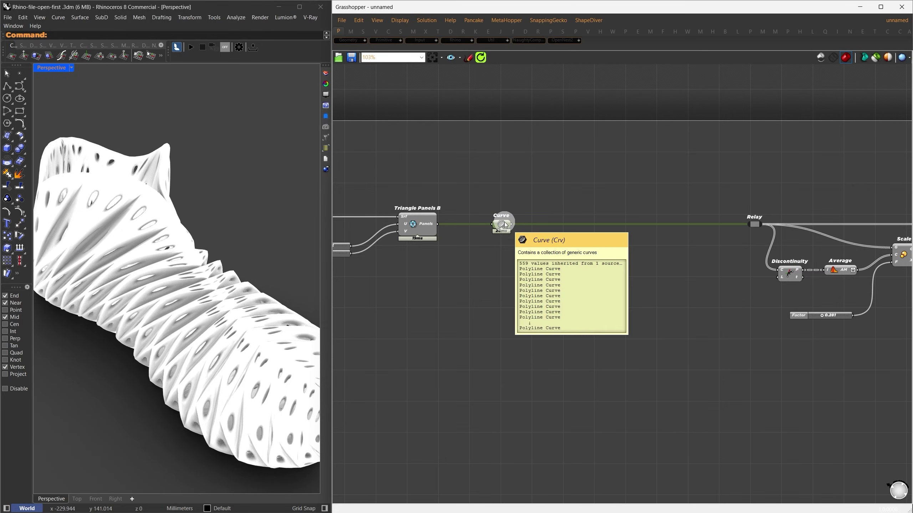
{"action": "left_click", "coordinate": [531, 283]}
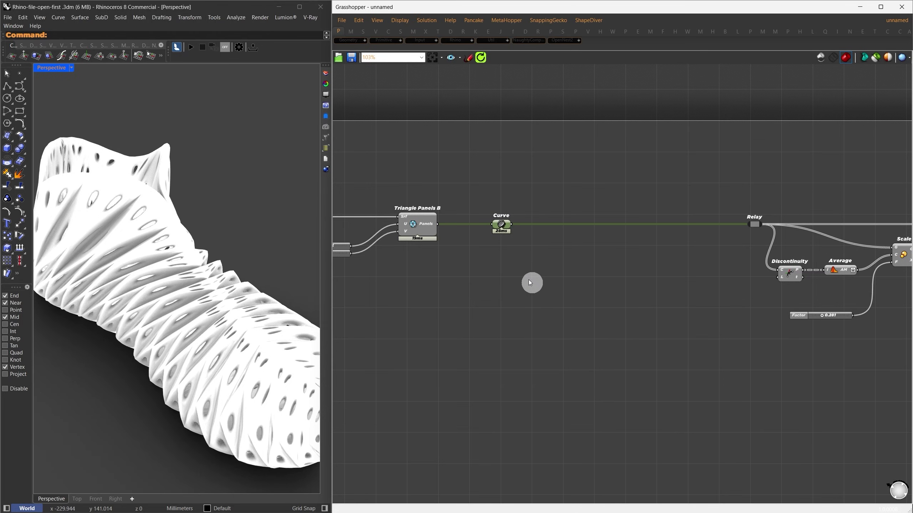
{"action": "double_click", "coordinate": [565, 308]}
{"action": "type", "text": "explode"}
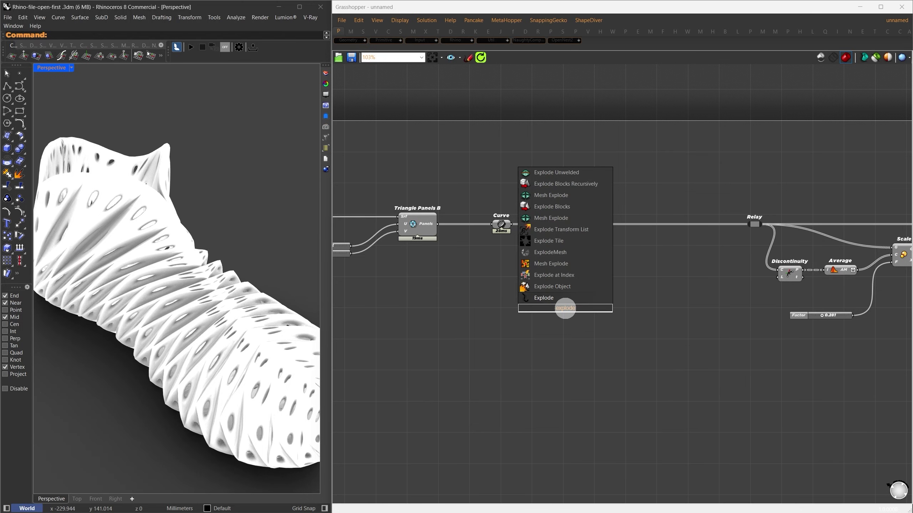
{"action": "key", "text": "Return"}
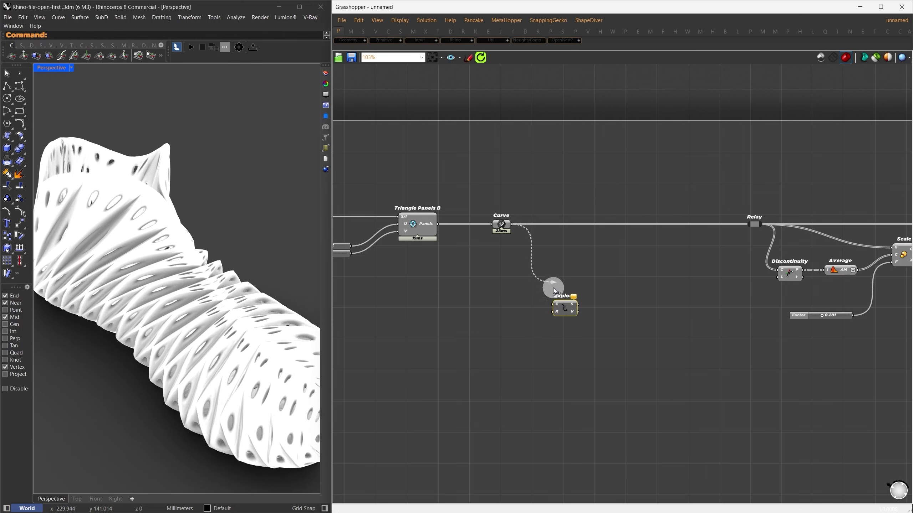
{"action": "left_click_drag", "start_coordinate": [557, 299], "coordinate": [491, 314]}
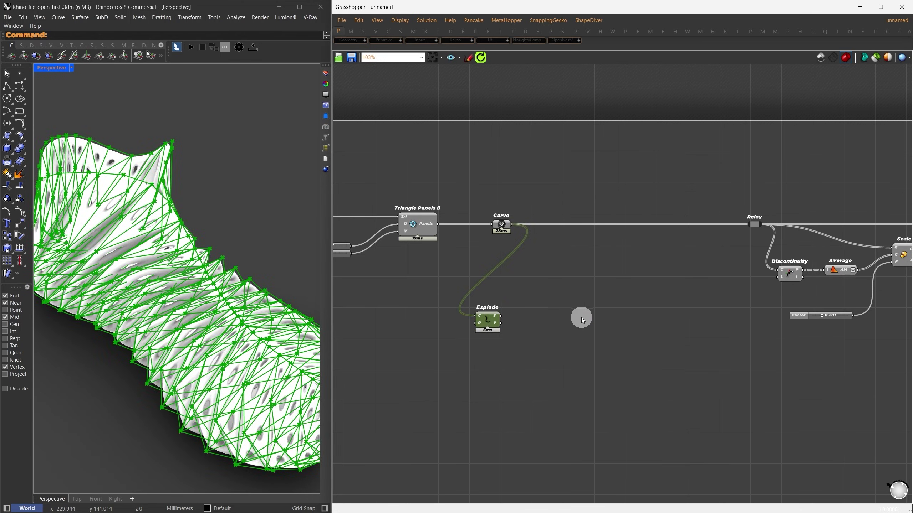
Add a Rebuild Curve component after Explode, feed it the exploded segments, and position it level with Explode
{"action": "double_click", "coordinate": [564, 315]}
{"action": "type", "text": "rebuild curve"}
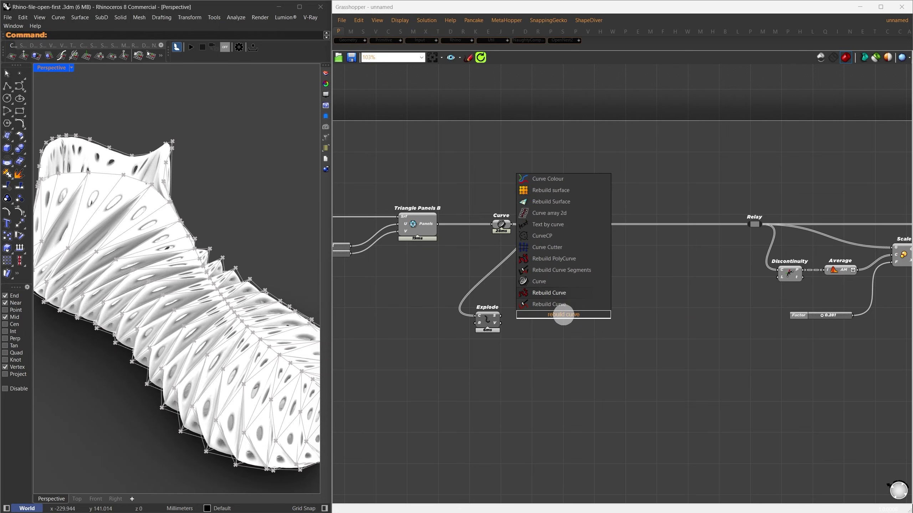
{"action": "key", "text": "Return"}
{"action": "left_click", "coordinate": [525, 325]}
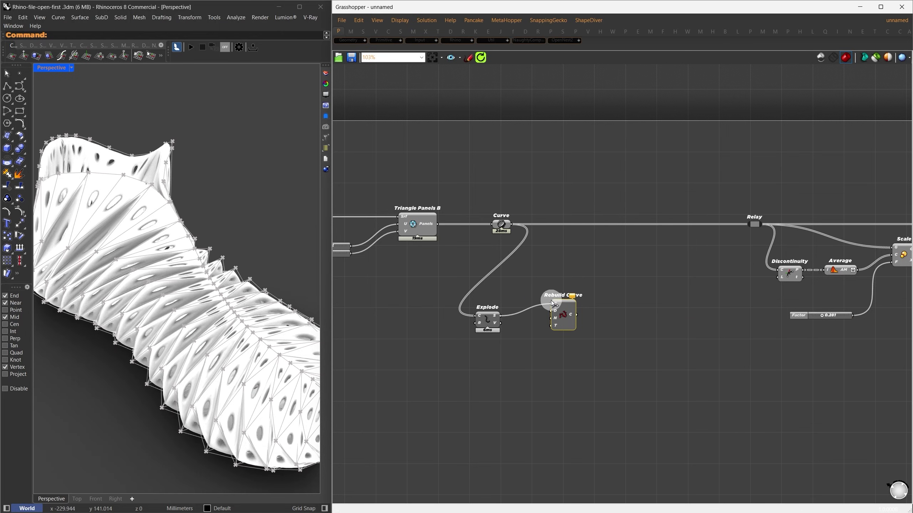
{"action": "left_click_drag", "start_coordinate": [550, 300], "coordinate": [552, 301]}
{"action": "left_click_drag", "start_coordinate": [573, 301], "coordinate": [592, 321]}
Connect a Panel to Rebuild Curve's D input and a number slider set to 3 to its N input
{"action": "double_click", "coordinate": [541, 345]}
{"action": "type", "text": "//"}
{"action": "key", "text": "Return"}
{"action": "left_click_drag", "start_coordinate": [542, 346], "coordinate": [551, 333]}
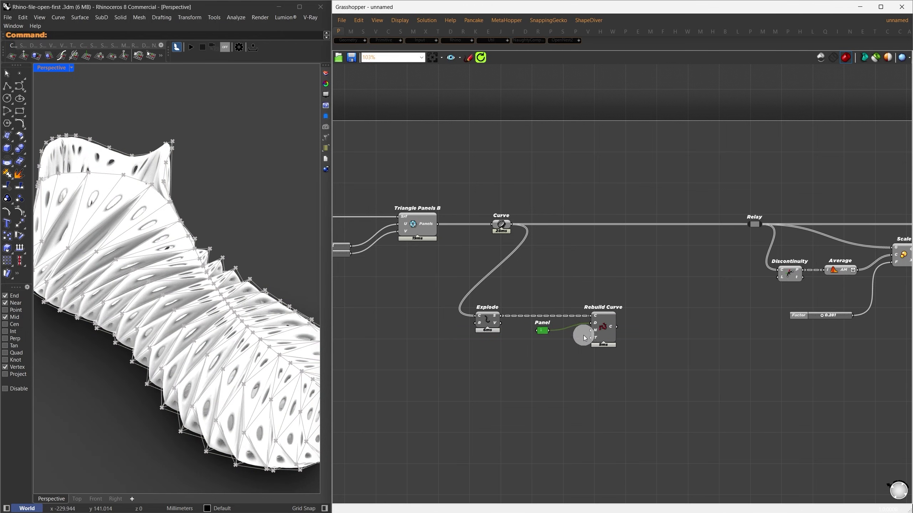
{"action": "double_click", "coordinate": [532, 356]}
{"action": "type", "text": "3"}
{"action": "key", "text": "Return"}
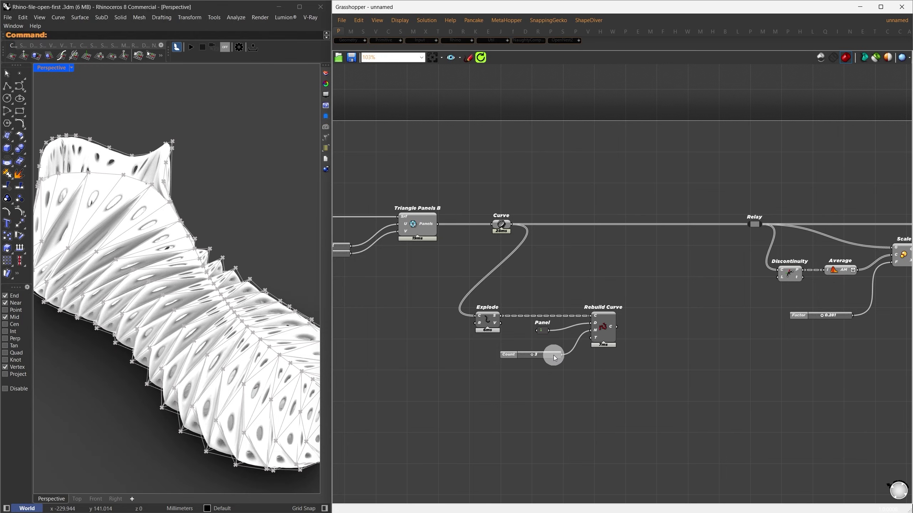
Add a Join Curves component for the rebuilt curves and connect its output to the Relay in place of the original curve
{"action": "double_click", "coordinate": [649, 318]}
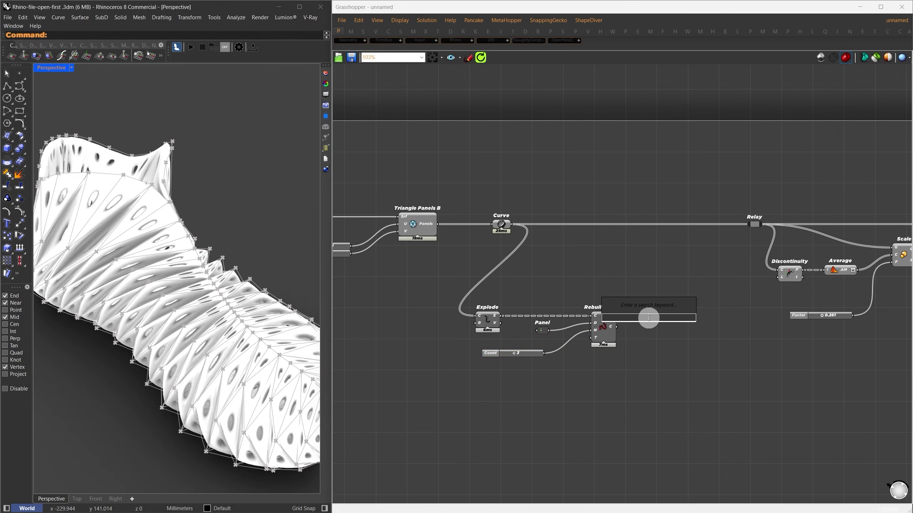
{"action": "type", "text": "join curve"}
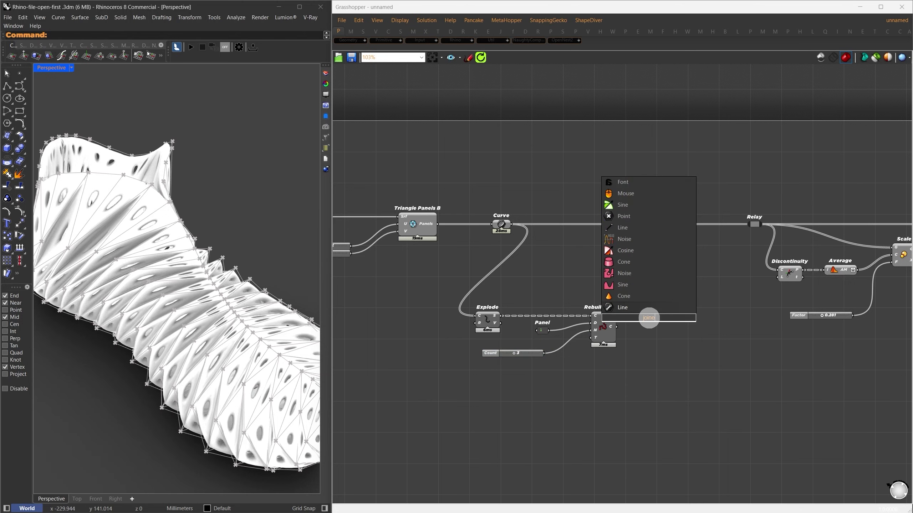
{"action": "key", "text": "Return"}
{"action": "left_click_drag", "start_coordinate": [634, 317], "coordinate": [617, 326]}
{"action": "left_click_drag", "start_coordinate": [654, 318], "coordinate": [654, 327]}
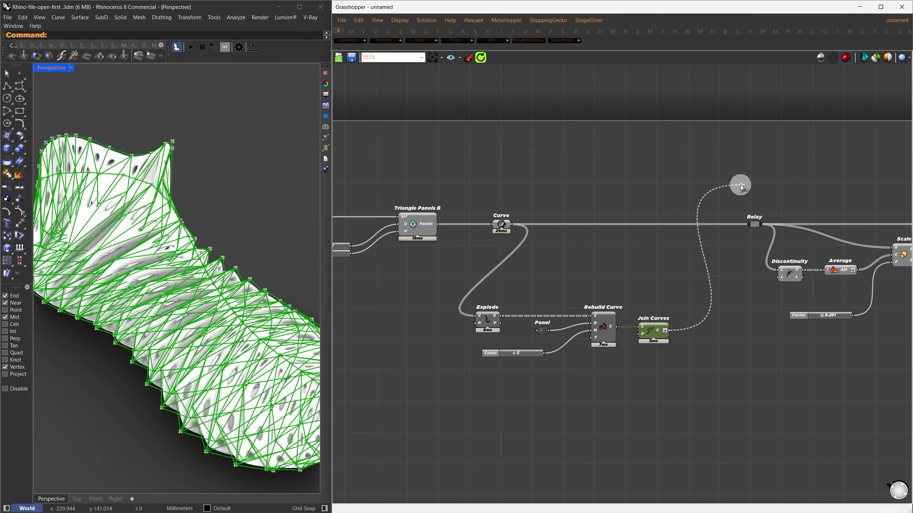
{"action": "left_click_drag", "start_coordinate": [750, 223], "coordinate": [750, 222]}
Turn off the preview of the Explode, Rebuild Curve and Join Curves components
{"action": "left_click_drag", "start_coordinate": [686, 382], "coordinate": [461, 297]}
{"action": "middle_click", "coordinate": [534, 256]}
{"action": "left_click", "coordinate": [538, 247]}
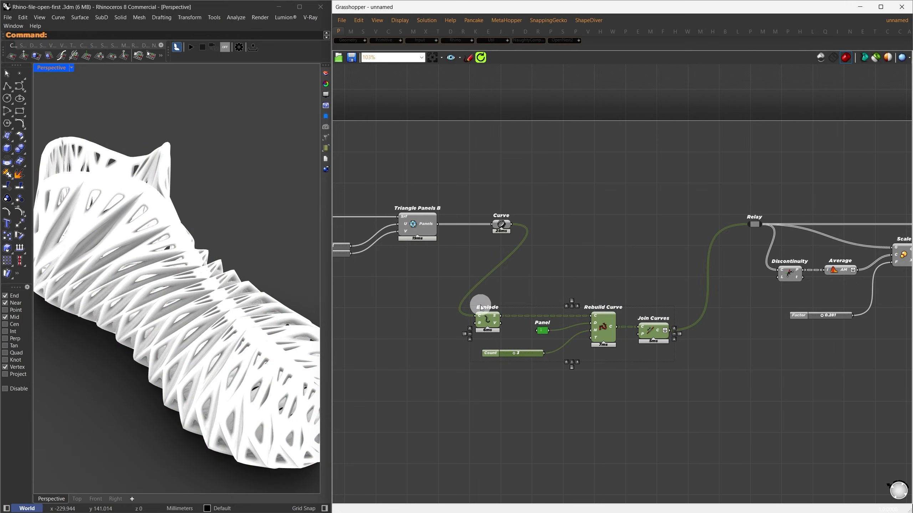
{"action": "right_click_drag", "start_coordinate": [217, 300], "coordinate": [158, 304]}
Group the Explode, Rebuild Curve and Join Curves components with their inputs and move the group between Curve and the Relay
{"action": "left_click", "coordinate": [521, 232]}
{"action": "left_click_drag", "start_coordinate": [509, 224], "coordinate": [747, 224], "text": "shift"}
{"action": "left_click_drag", "start_coordinate": [690, 401], "coordinate": [481, 312]}
{"action": "key", "text": "ctrl+g"}
{"action": "left_click_drag", "start_coordinate": [518, 337], "coordinate": [571, 250]}
{"action": "left_click", "coordinate": [400, 312]}
Examine the shoe mesh made from the rebuilt curves, from the front and the sides
{"action": "scroll", "coordinate": [181, 251], "scroll_direction": "down", "scroll_amount": 4}
{"action": "right_click_drag", "start_coordinate": [176, 258], "coordinate": [230, 277]}
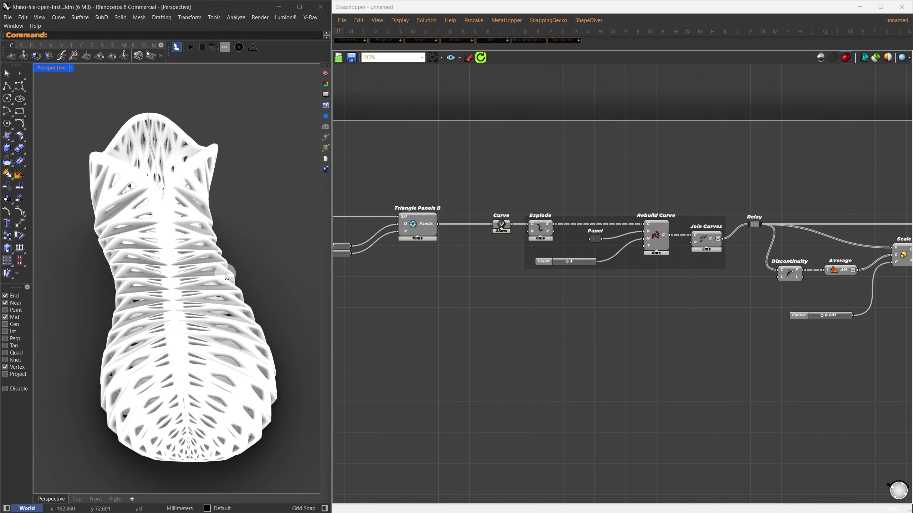
{"action": "scroll", "coordinate": [224, 272], "scroll_direction": "up", "scroll_amount": 5}
{"action": "right_click_drag", "start_coordinate": [215, 230], "coordinate": [201, 273]}
{"action": "scroll", "coordinate": [190, 255], "scroll_direction": "down", "scroll_amount": 5}
Add a Weaverbird's Laplacian Smoothing component near the Catmull-Clark Subdivision at the end of the definition
{"action": "scroll", "coordinate": [462, 277], "scroll_direction": "down", "scroll_amount": 5}
{"action": "right_click_drag", "start_coordinate": [745, 282], "coordinate": [735, 272]}
{"action": "scroll", "coordinate": [642, 265], "scroll_direction": "up", "scroll_amount": 5}
{"action": "double_click", "coordinate": [614, 310]}
{"action": "type", "text": "W"}
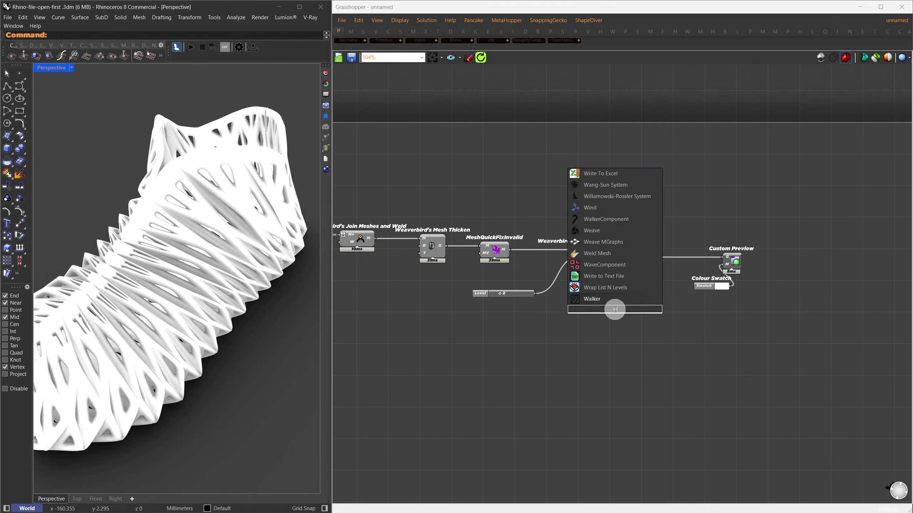
{"action": "type", "text": "b lalpalce"}
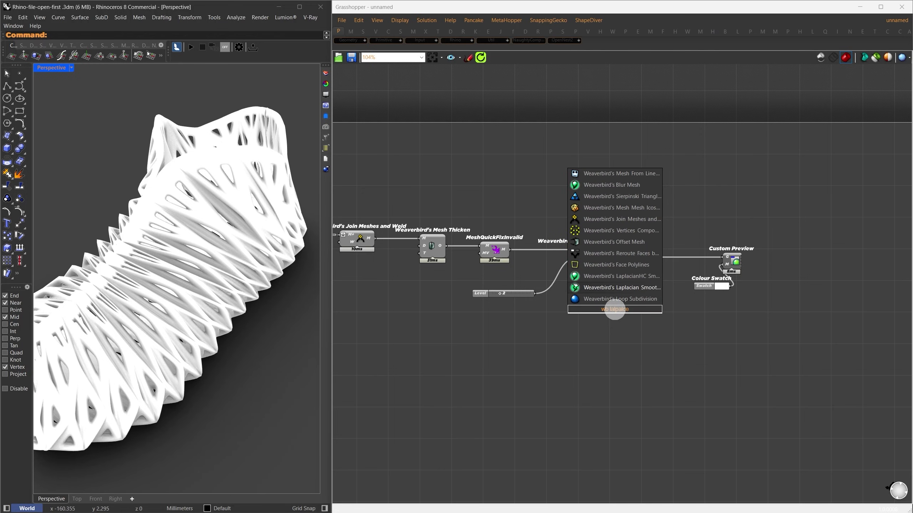
{"action": "key", "text": "Return"}
Wire Laplacian Smoothing between the subdivision and the Custom Preview, space the components apart, and add a number slider beside it
{"action": "left_click_drag", "start_coordinate": [594, 306], "coordinate": [722, 257]}
{"action": "left_click_drag", "start_coordinate": [644, 302], "coordinate": [673, 270]}
{"action": "left_click_drag", "start_coordinate": [753, 303], "coordinate": [789, 276]}
{"action": "left_click_drag", "start_coordinate": [672, 270], "coordinate": [687, 270]}
{"action": "double_click", "coordinate": [630, 308]}
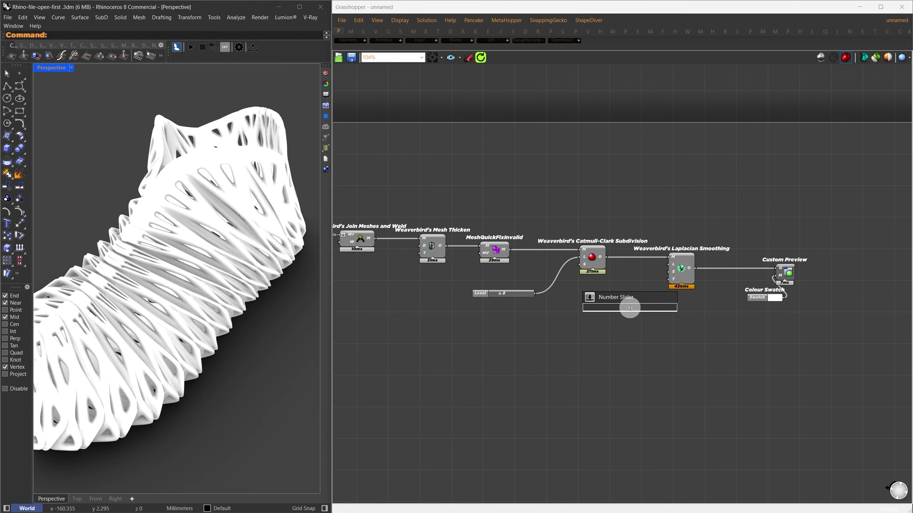
{"action": "key", "text": "Return"}
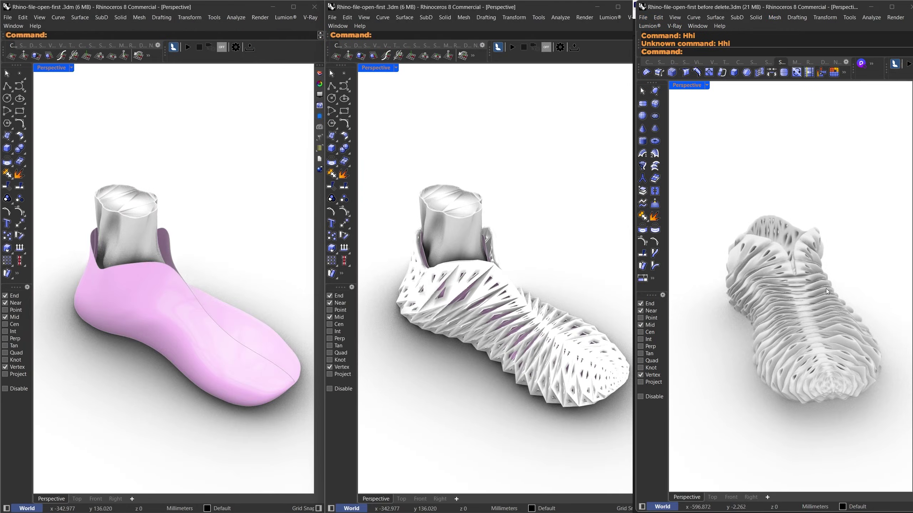
In the Parametric Organic Shoe Design Grasshopper script, set the Domain end slider feeding Construct Domain to 1
{"action": "right_click_drag", "start_coordinate": [826, 290], "coordinate": [678, 322]}
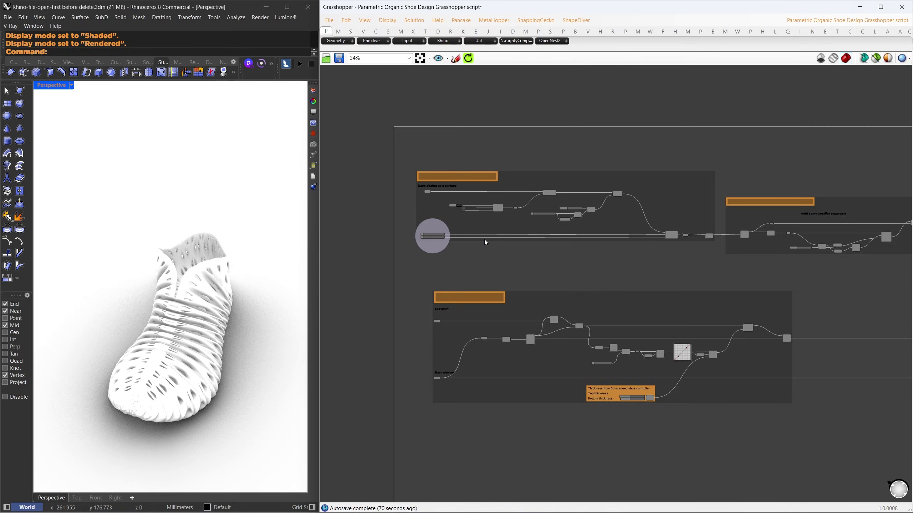
{"action": "scroll", "coordinate": [484, 241], "scroll_direction": "up", "scroll_amount": 3}
{"action": "right_click_drag", "start_coordinate": [492, 273], "coordinate": [339, 261]}
{"action": "scroll", "coordinate": [651, 260], "scroll_direction": "down", "scroll_amount": 1}
{"action": "right_click_drag", "start_coordinate": [538, 266], "coordinate": [599, 268]}
{"action": "scroll", "coordinate": [372, 231], "scroll_direction": "up", "scroll_amount": 10}
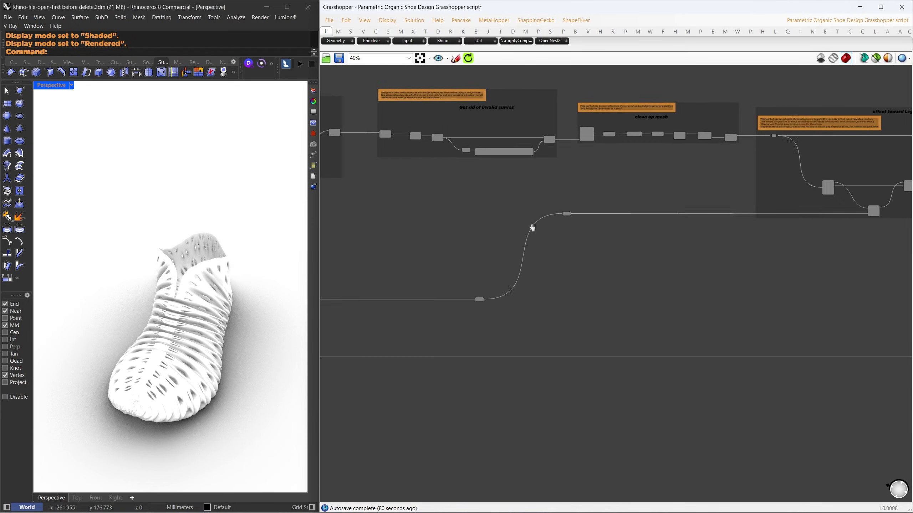
{"action": "double_click", "coordinate": [598, 341]}
{"action": "type", "text": "1"}
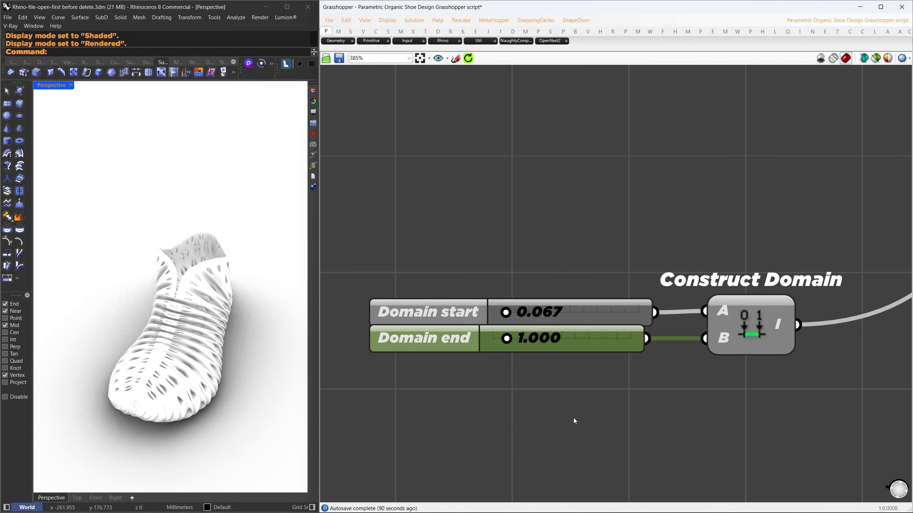